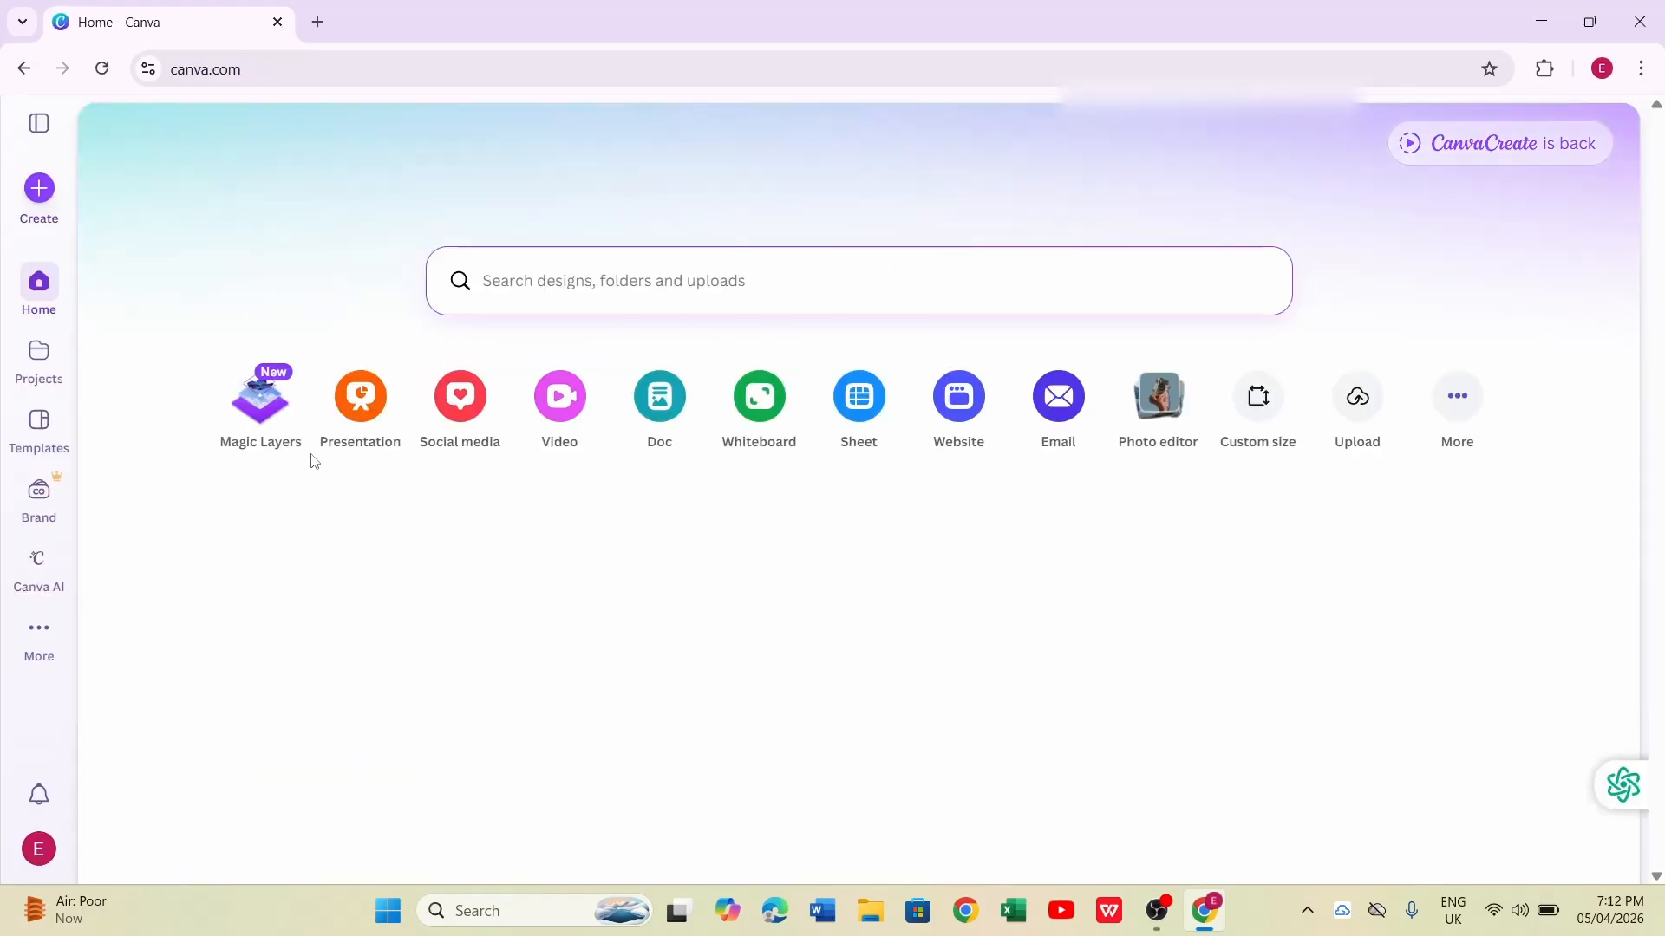
Create a blank Instagram Post (4:5) design and add the uploaded cut-out photo of the woman in the green dress
{"action": "left_click", "coordinate": [463, 415]}
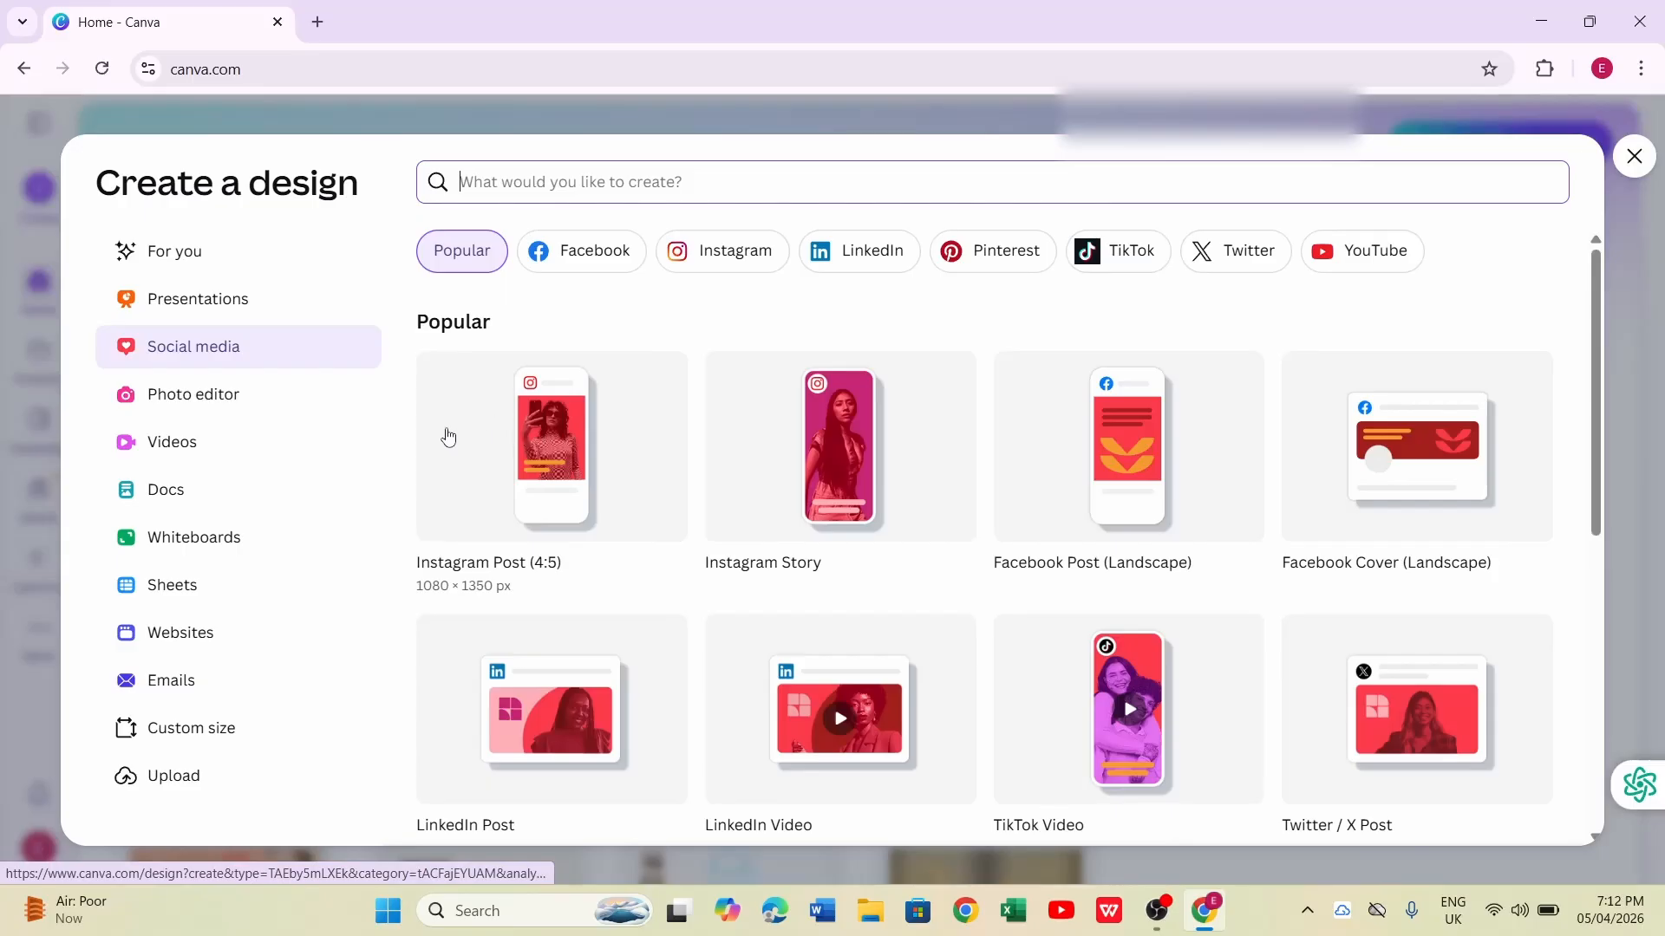
{"action": "left_click", "coordinate": [490, 580]}
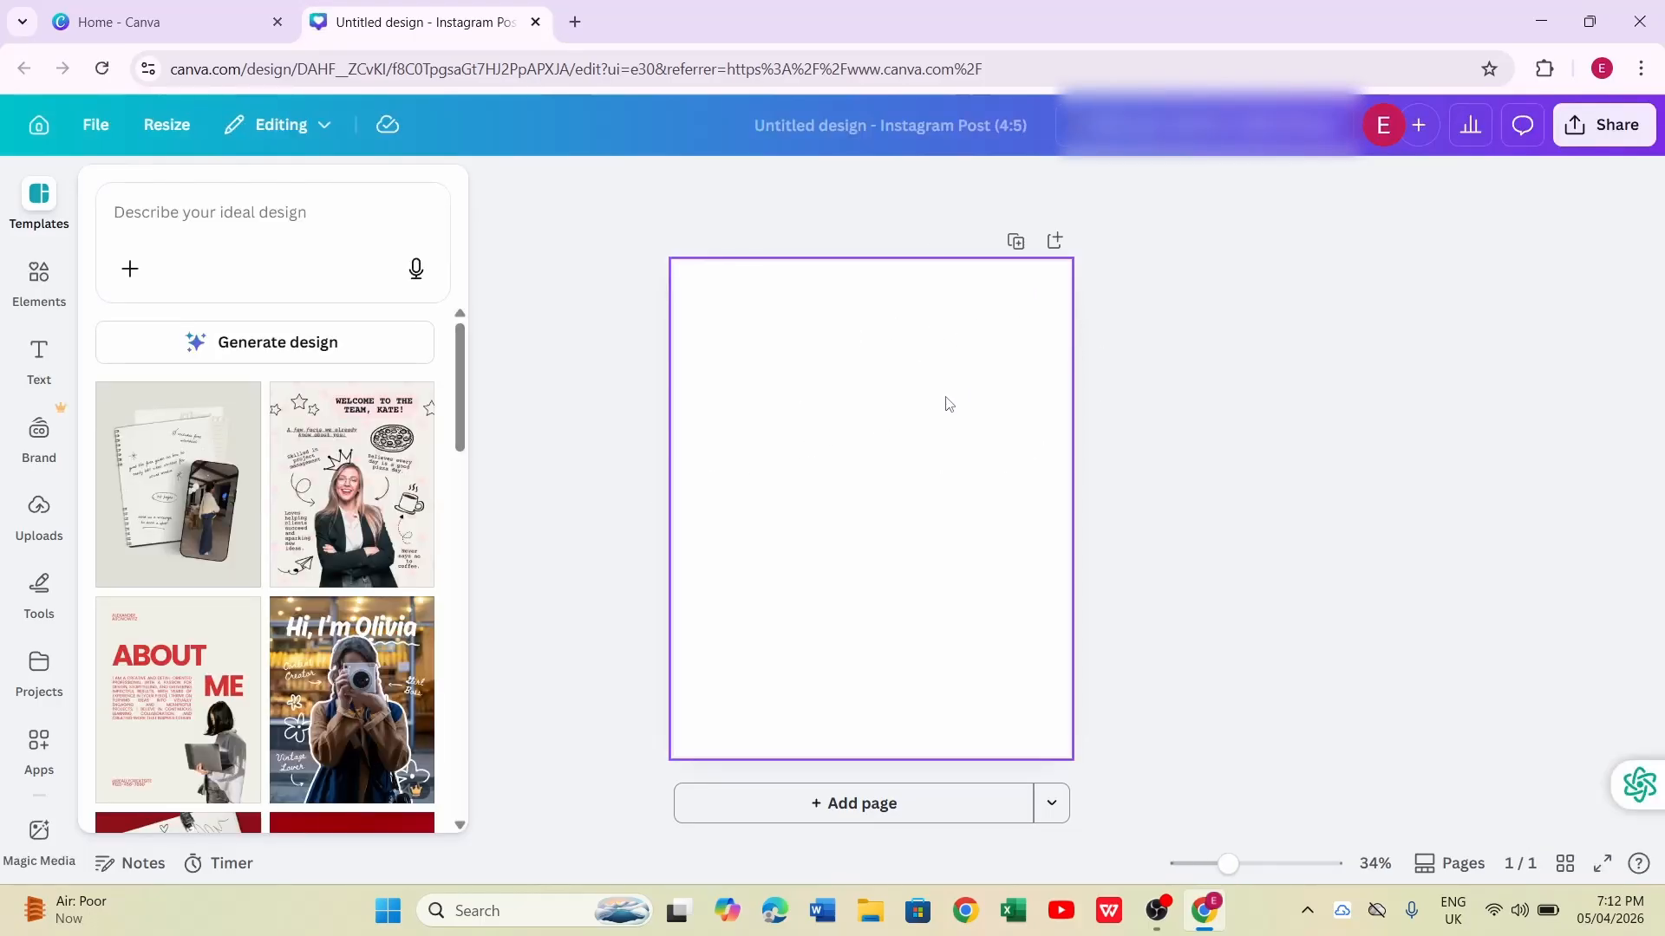
{"action": "left_click", "coordinate": [40, 533]}
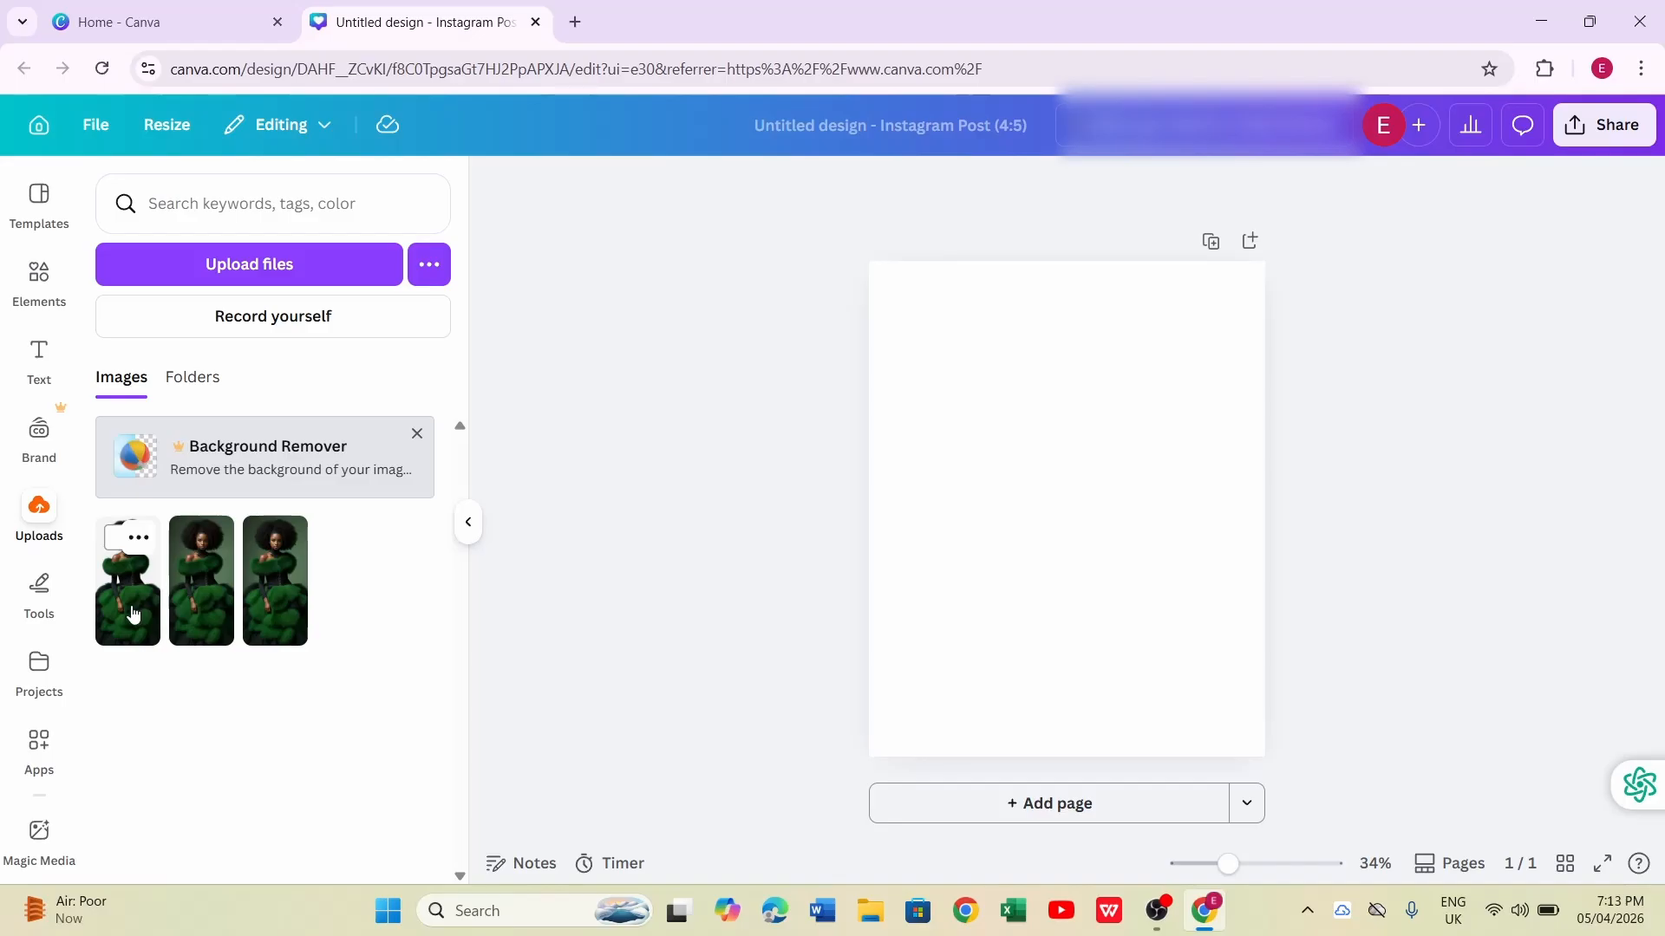
{"action": "left_click", "coordinate": [133, 614]}
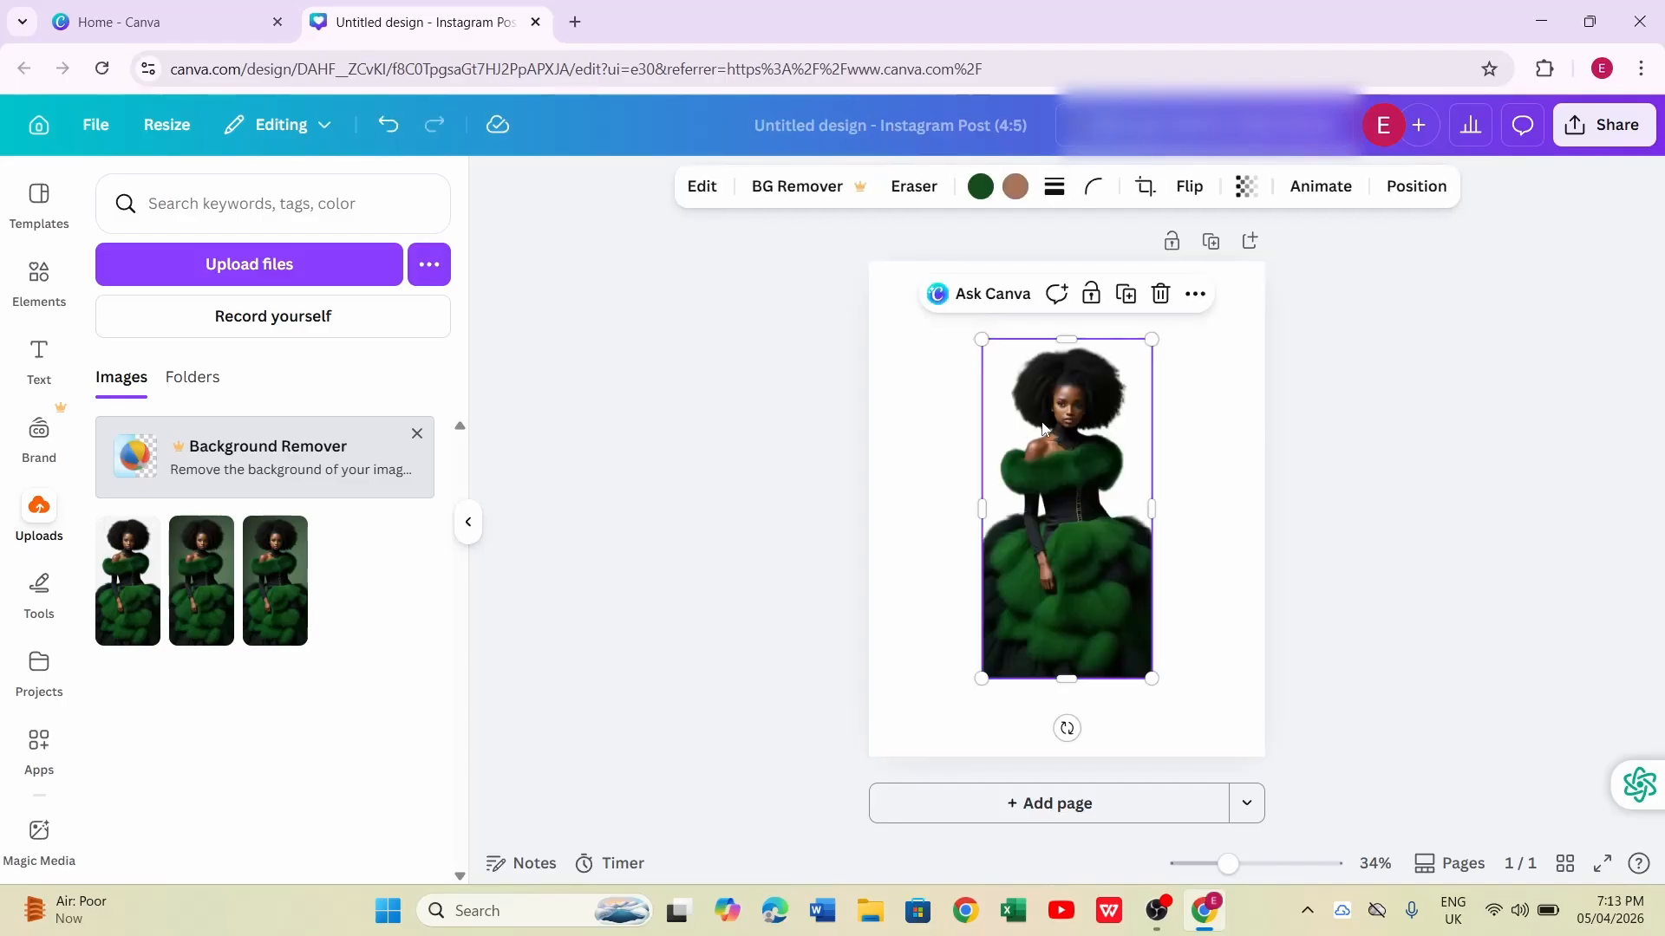
Move the photo down to the page's bottom edge and enlarge it, keeping her whole hair inside the image frame
{"action": "left_click_drag", "start_coordinate": [1043, 428], "coordinate": [1039, 500]}
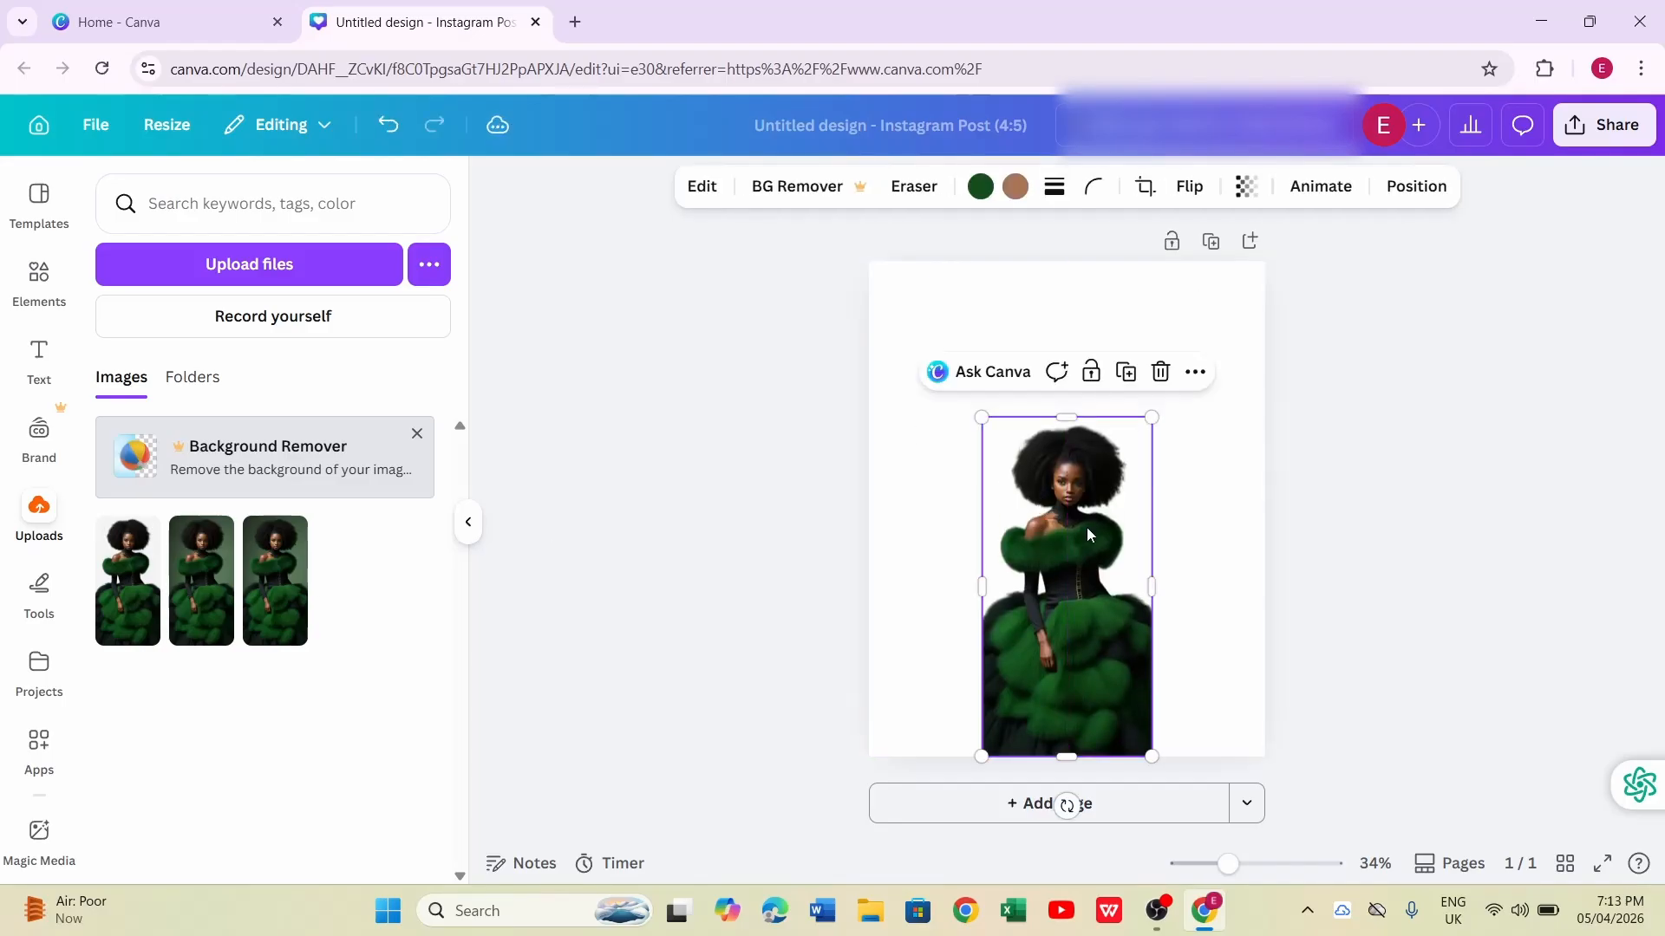
{"action": "left_click_drag", "start_coordinate": [1147, 580], "coordinate": [1185, 577]}
{"action": "left_click_drag", "start_coordinate": [978, 587], "coordinate": [951, 587]}
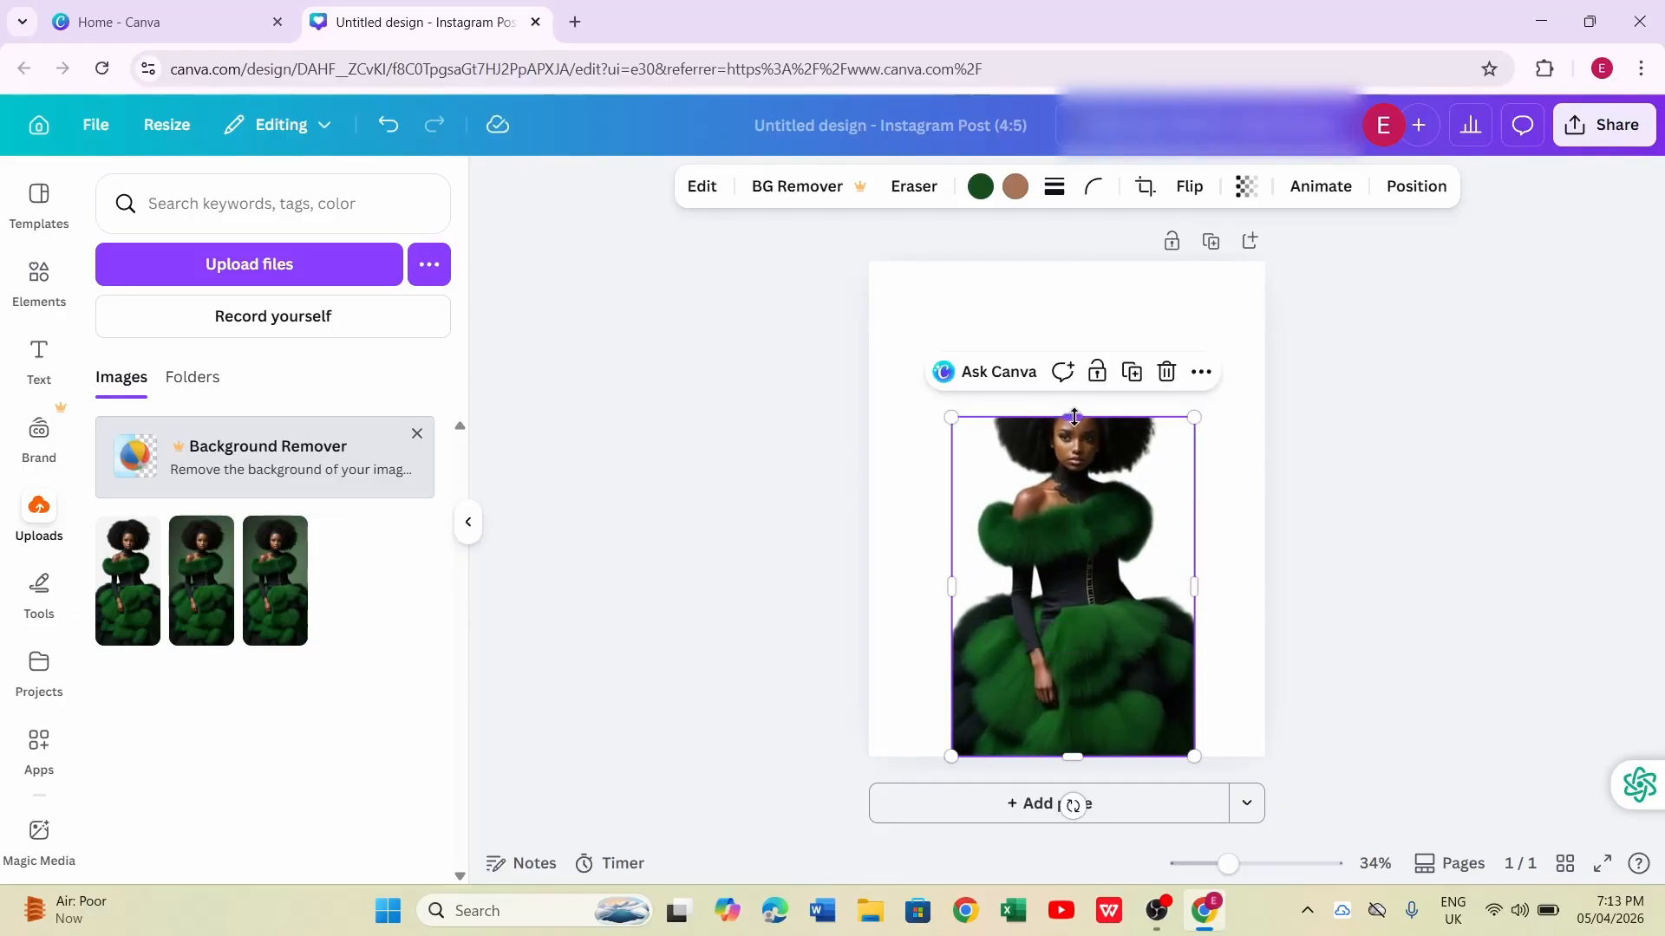
{"action": "left_click_drag", "start_coordinate": [1075, 417], "coordinate": [1065, 356]}
Set the page background to the lightest dark green among the photo colors, after trying the darker greens
{"action": "left_click", "coordinate": [1242, 478]}
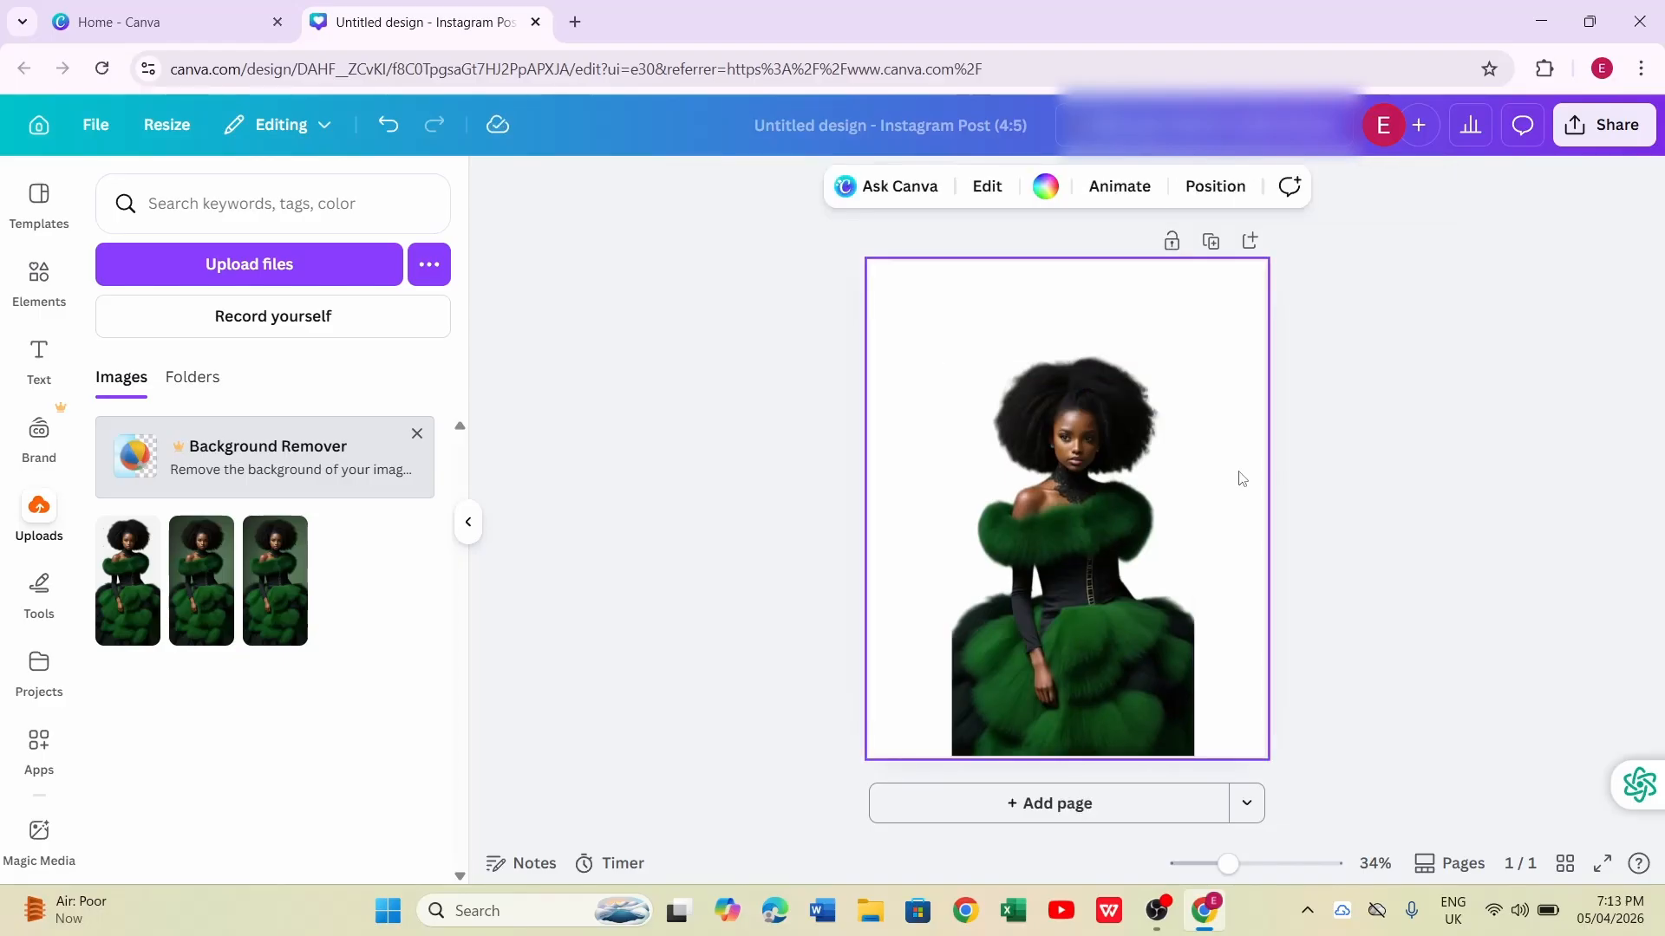
{"action": "left_click", "coordinate": [1045, 189]}
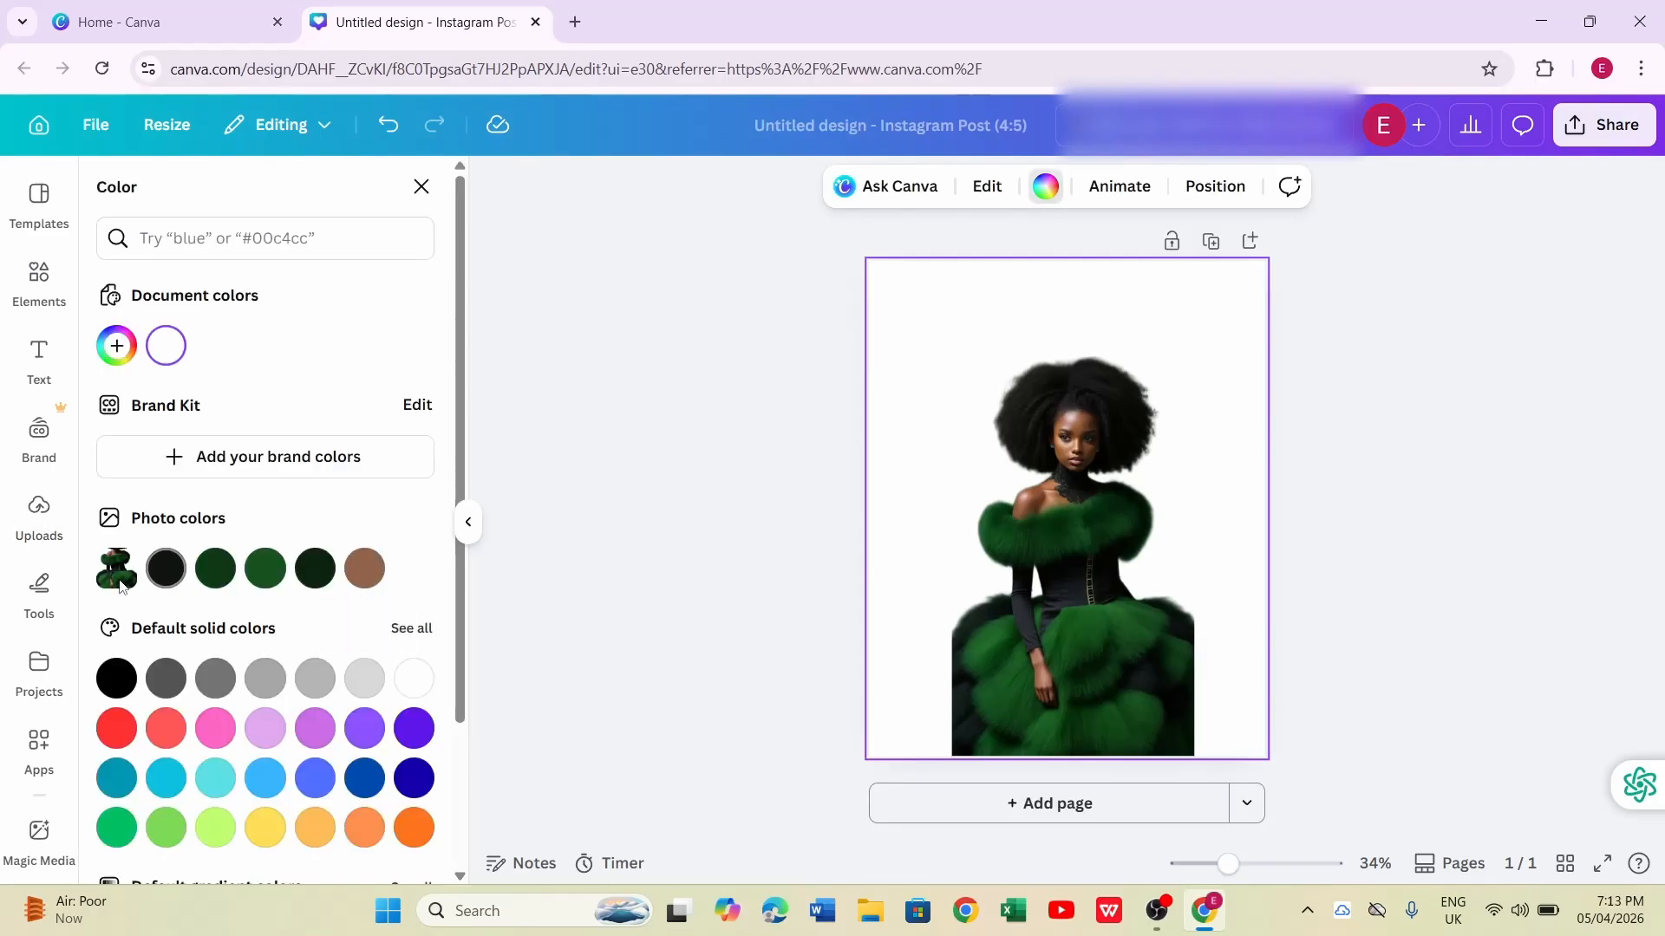
{"action": "left_click", "coordinate": [213, 580]}
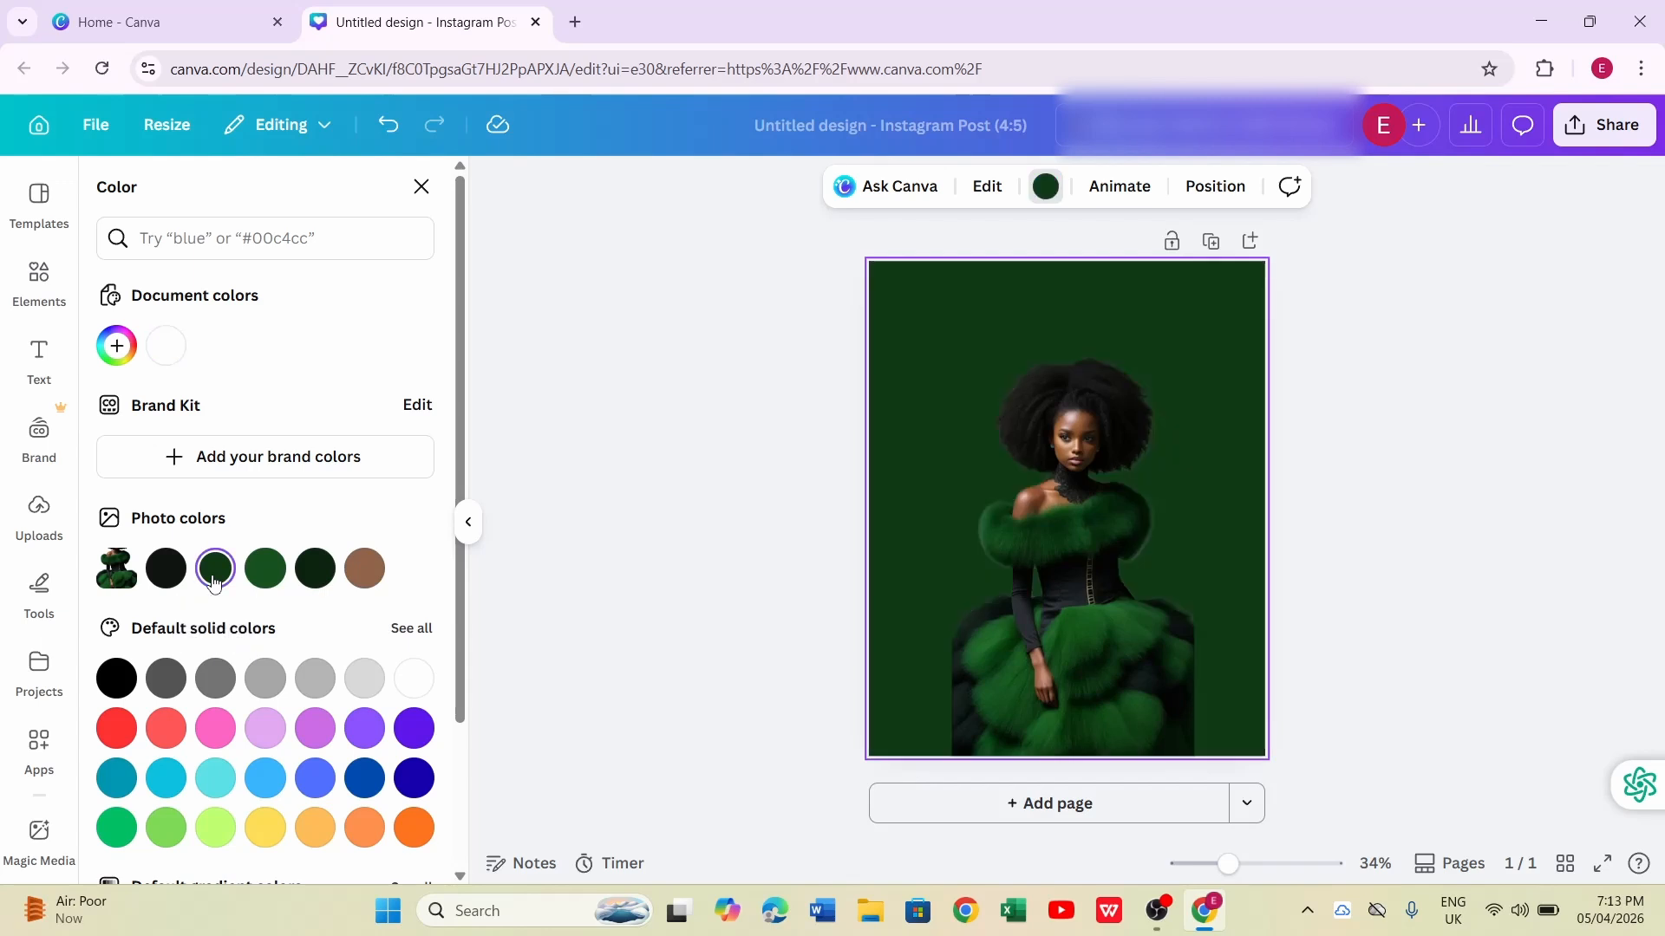
{"action": "left_click", "coordinate": [263, 587]}
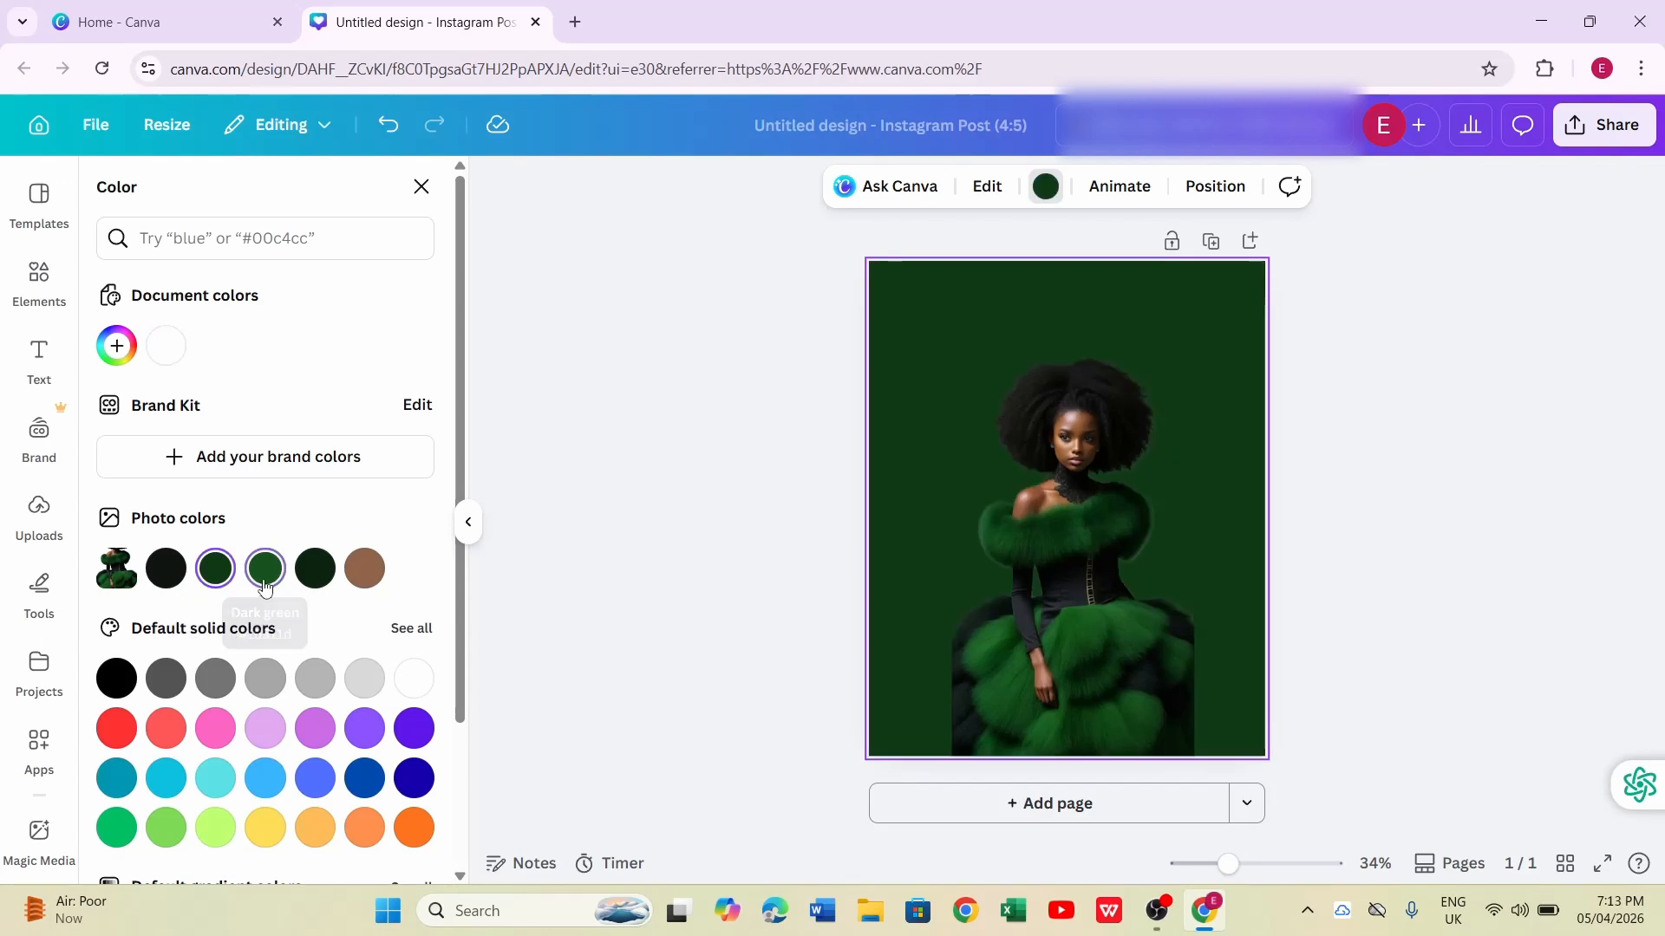
{"action": "left_click", "coordinate": [317, 585]}
{"action": "left_click", "coordinate": [261, 586]}
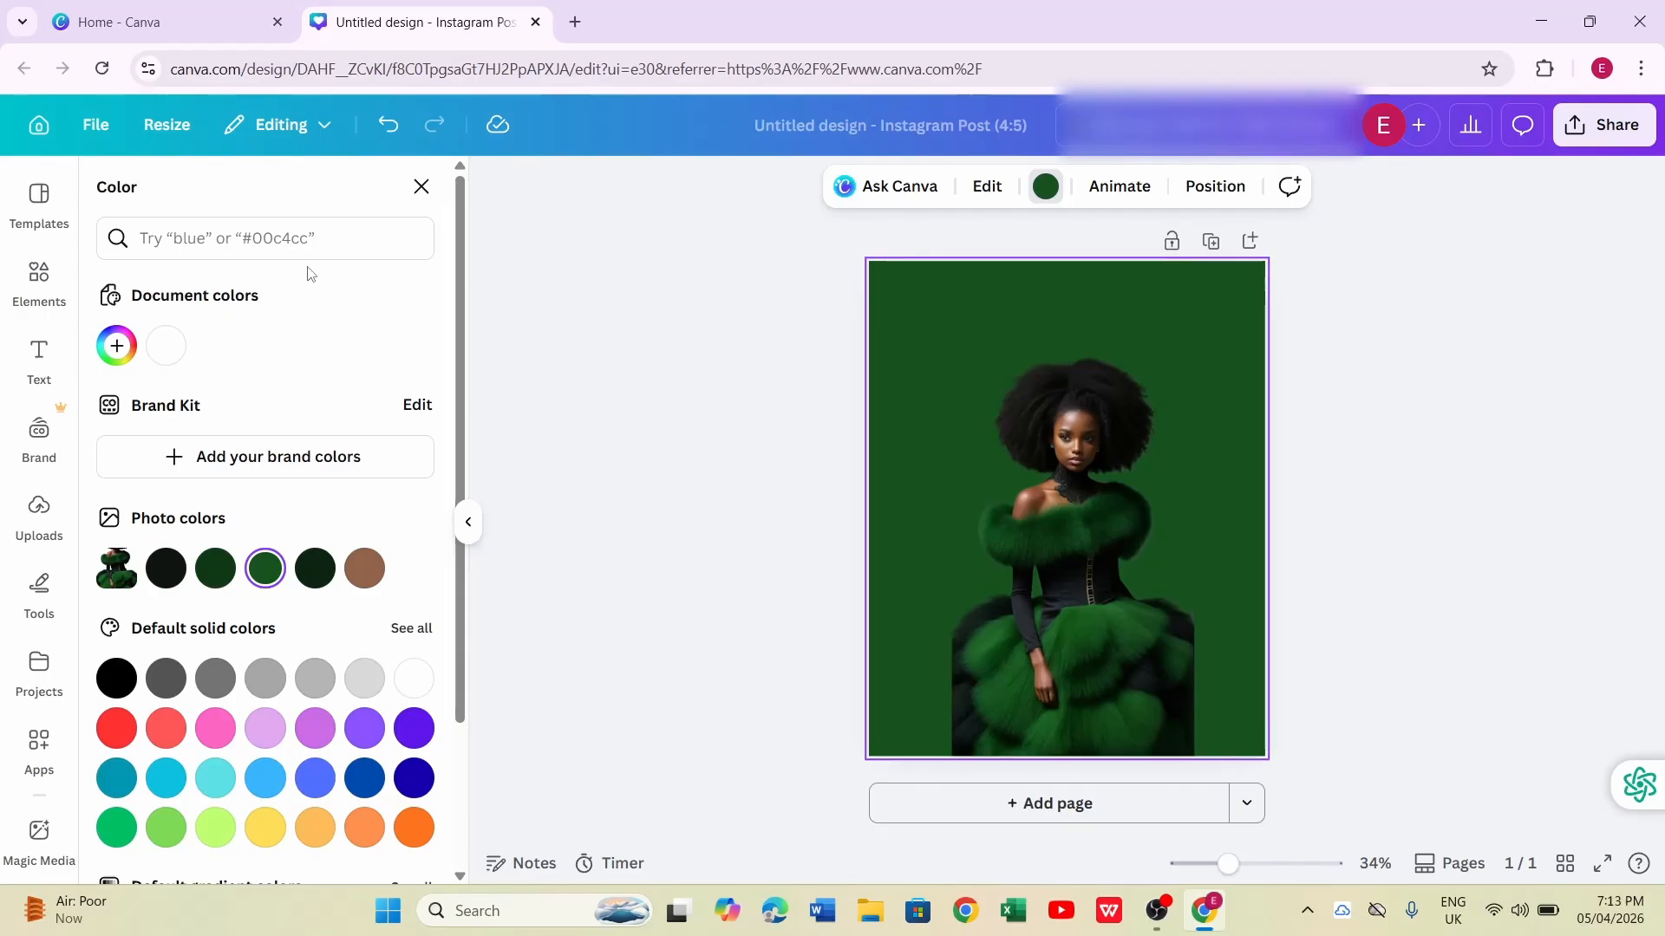
Find graphics for "green shiny bunch of balloons" and add the light green balloon bunch to the page
{"action": "left_click", "coordinate": [43, 290]}
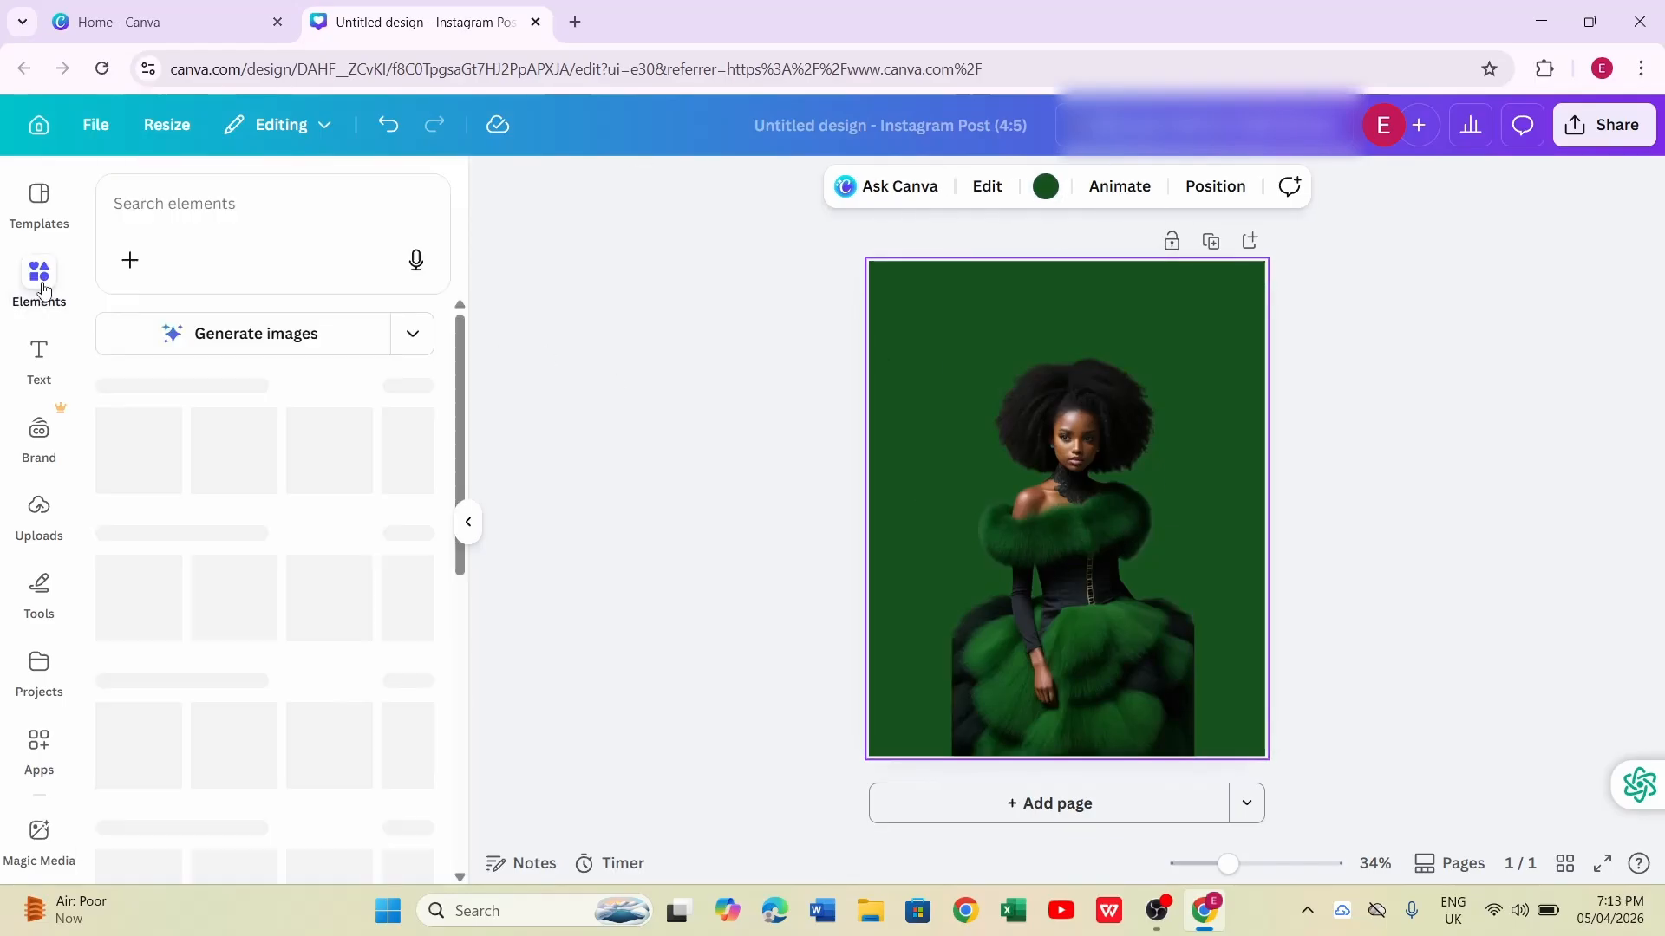
{"action": "left_click", "coordinate": [181, 208]}
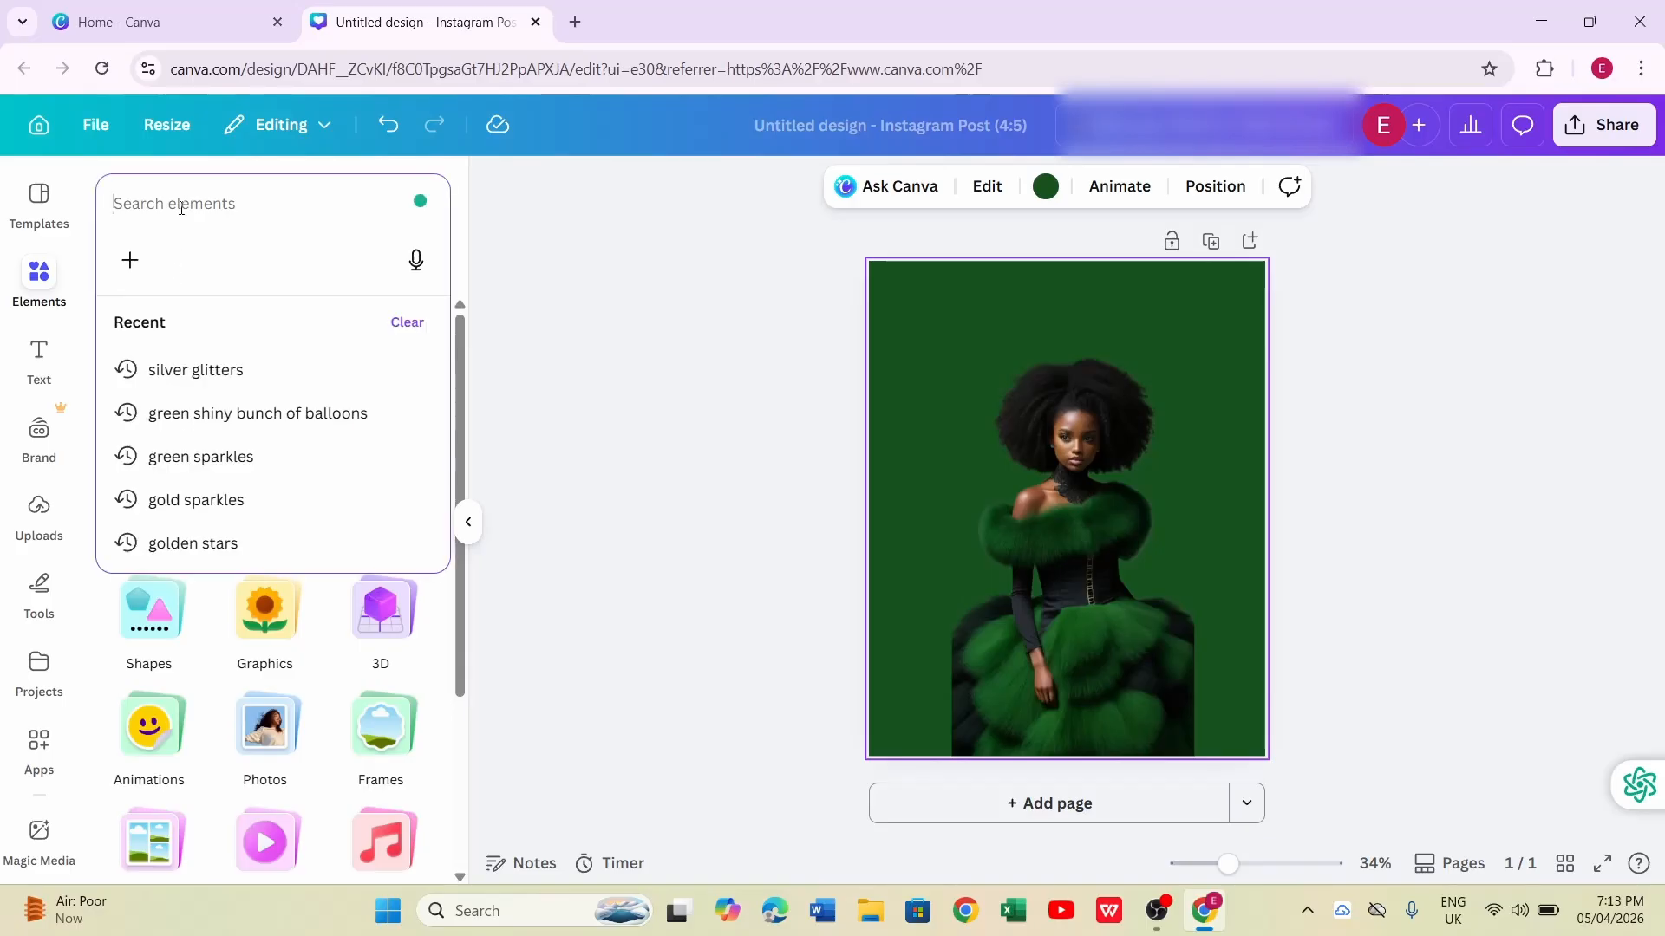
{"action": "left_click", "coordinate": [232, 414]}
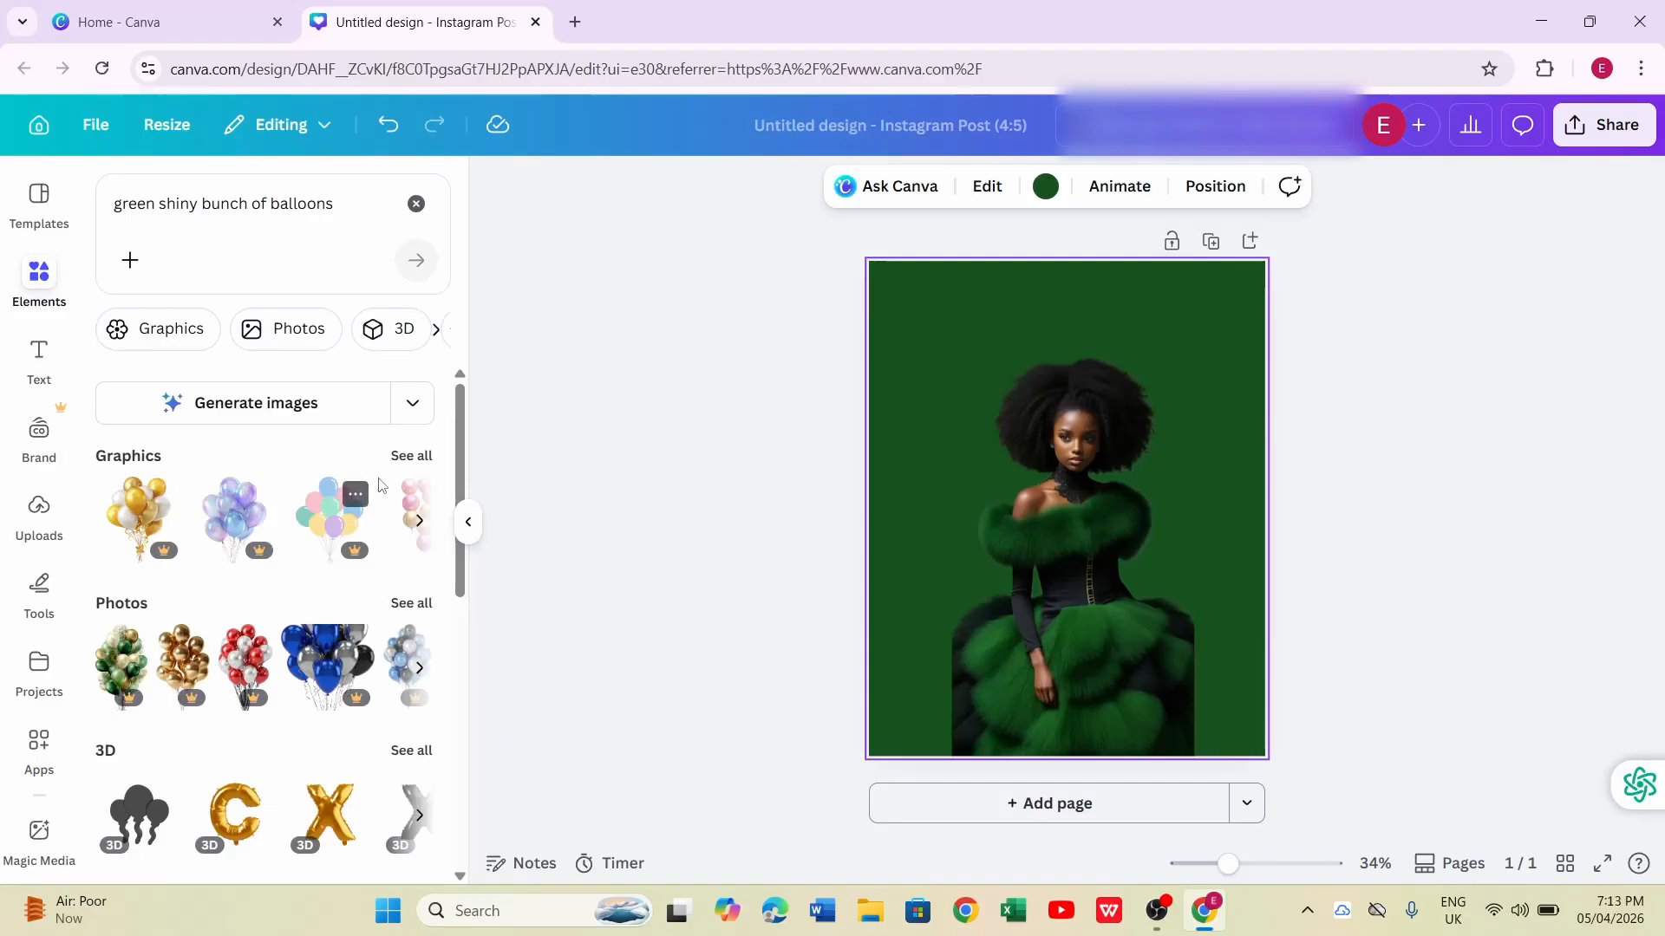
{"action": "left_click", "coordinate": [413, 460]}
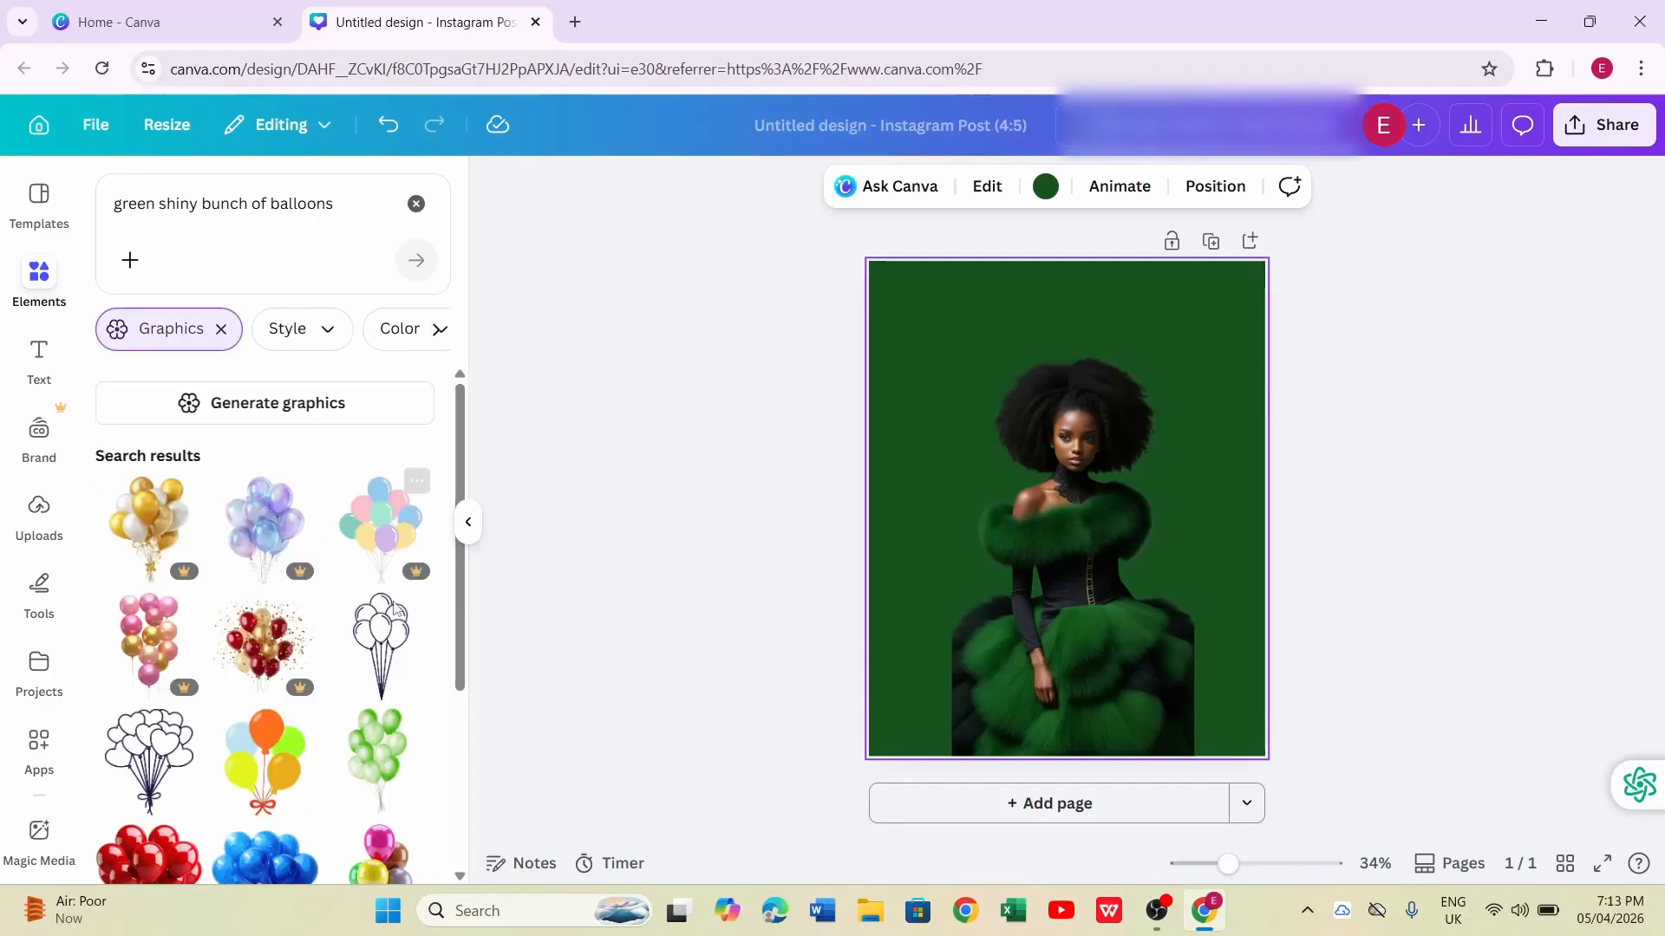
{"action": "left_click", "coordinate": [385, 763]}
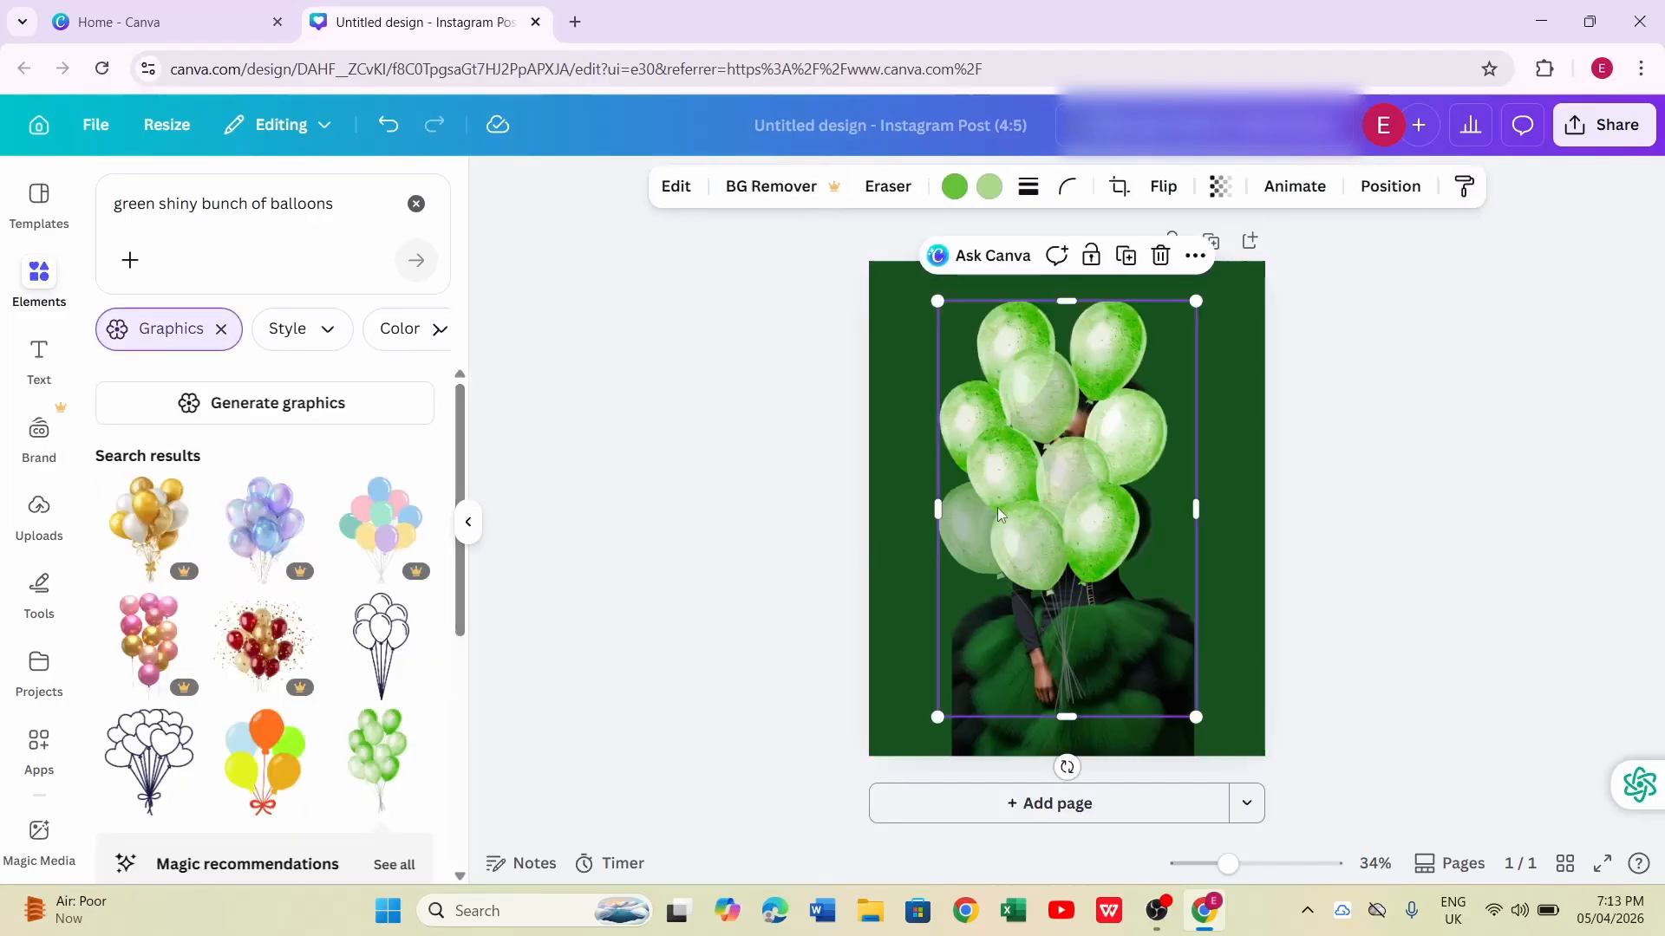
Shrink the balloons to about half size in the page's lower-left corner and place a duplicate in the lower-right corner
{"action": "left_click_drag", "start_coordinate": [1199, 302], "coordinate": [1075, 502]}
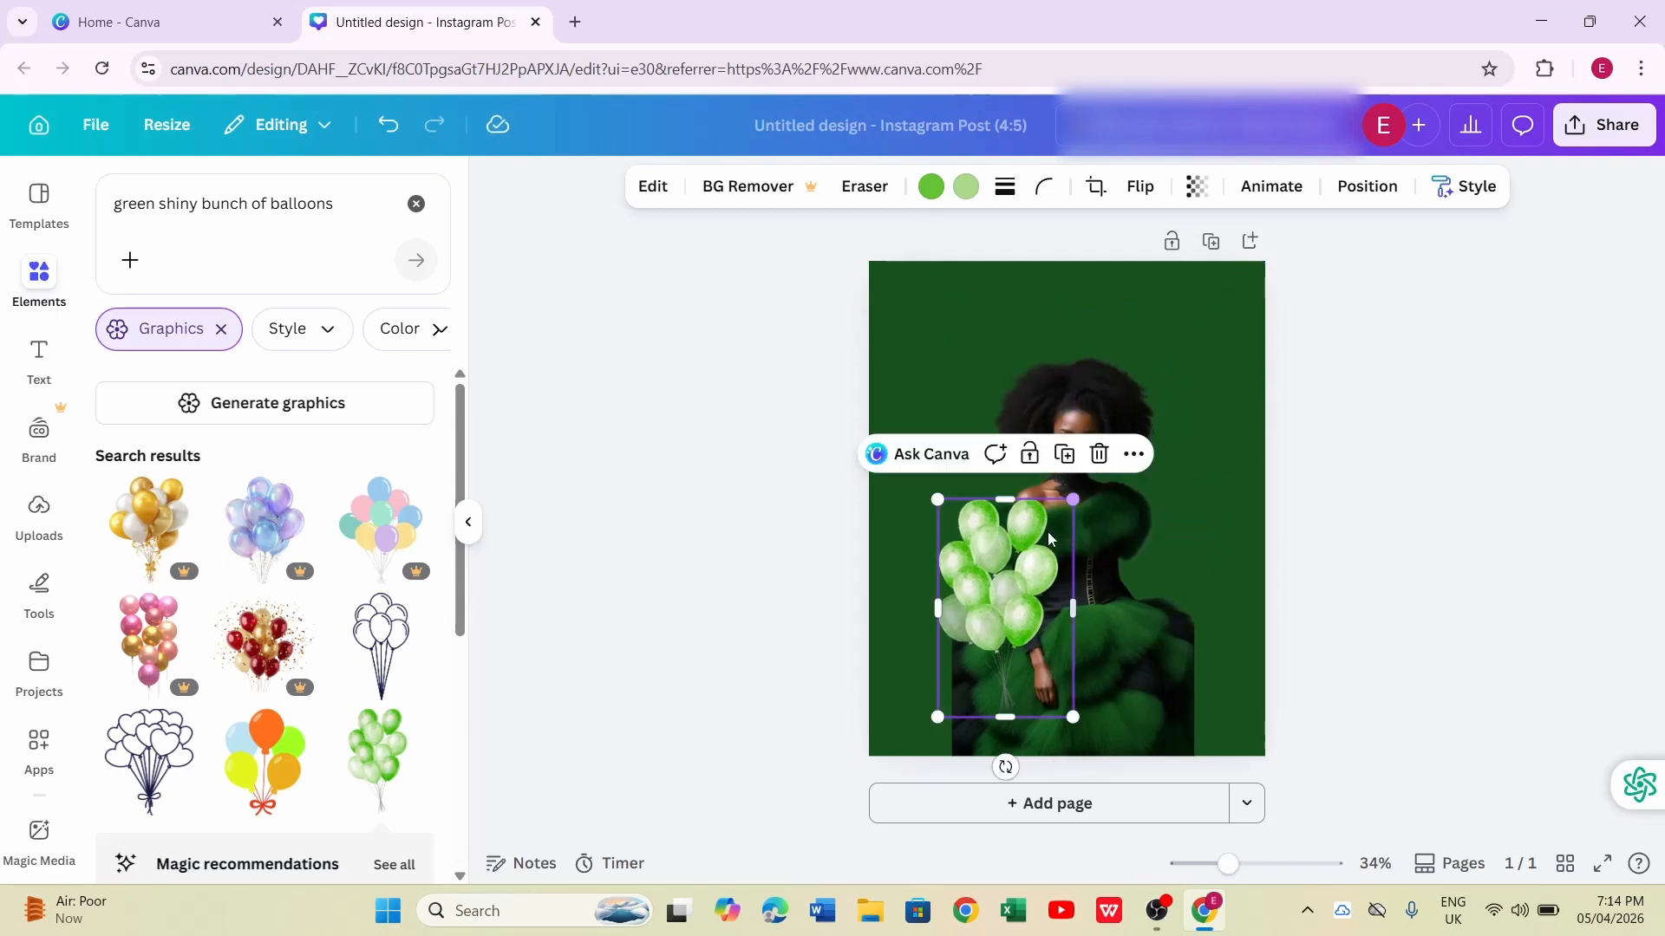
{"action": "left_click_drag", "start_coordinate": [1031, 562], "coordinate": [954, 645]}
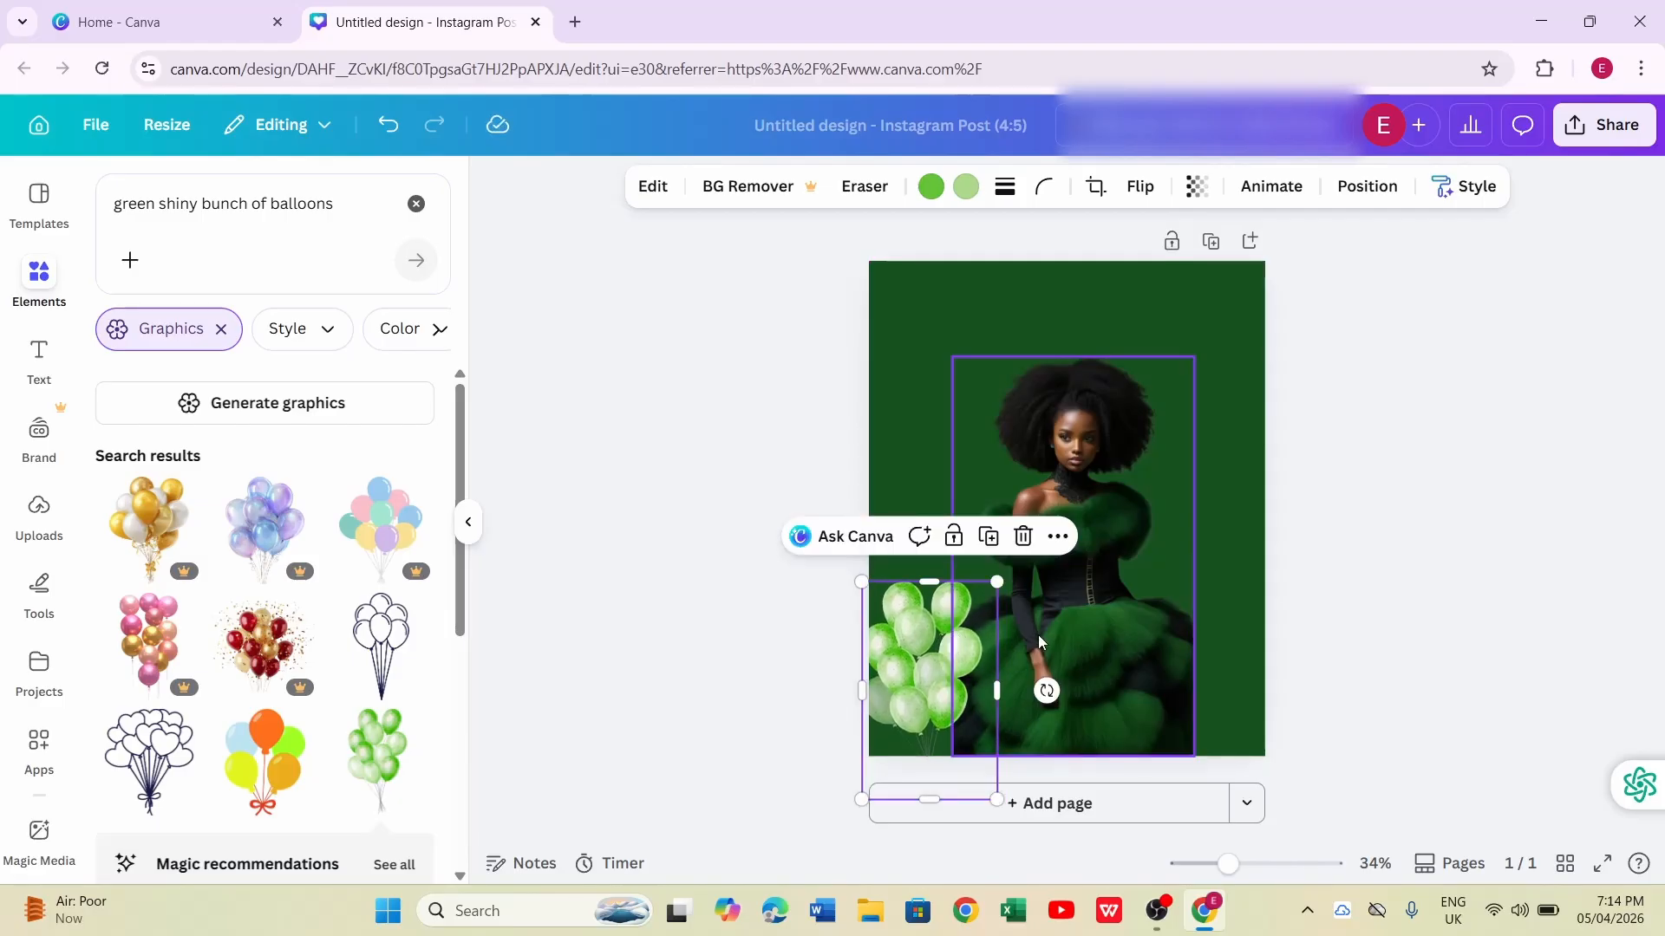
{"action": "left_click", "coordinate": [989, 538]}
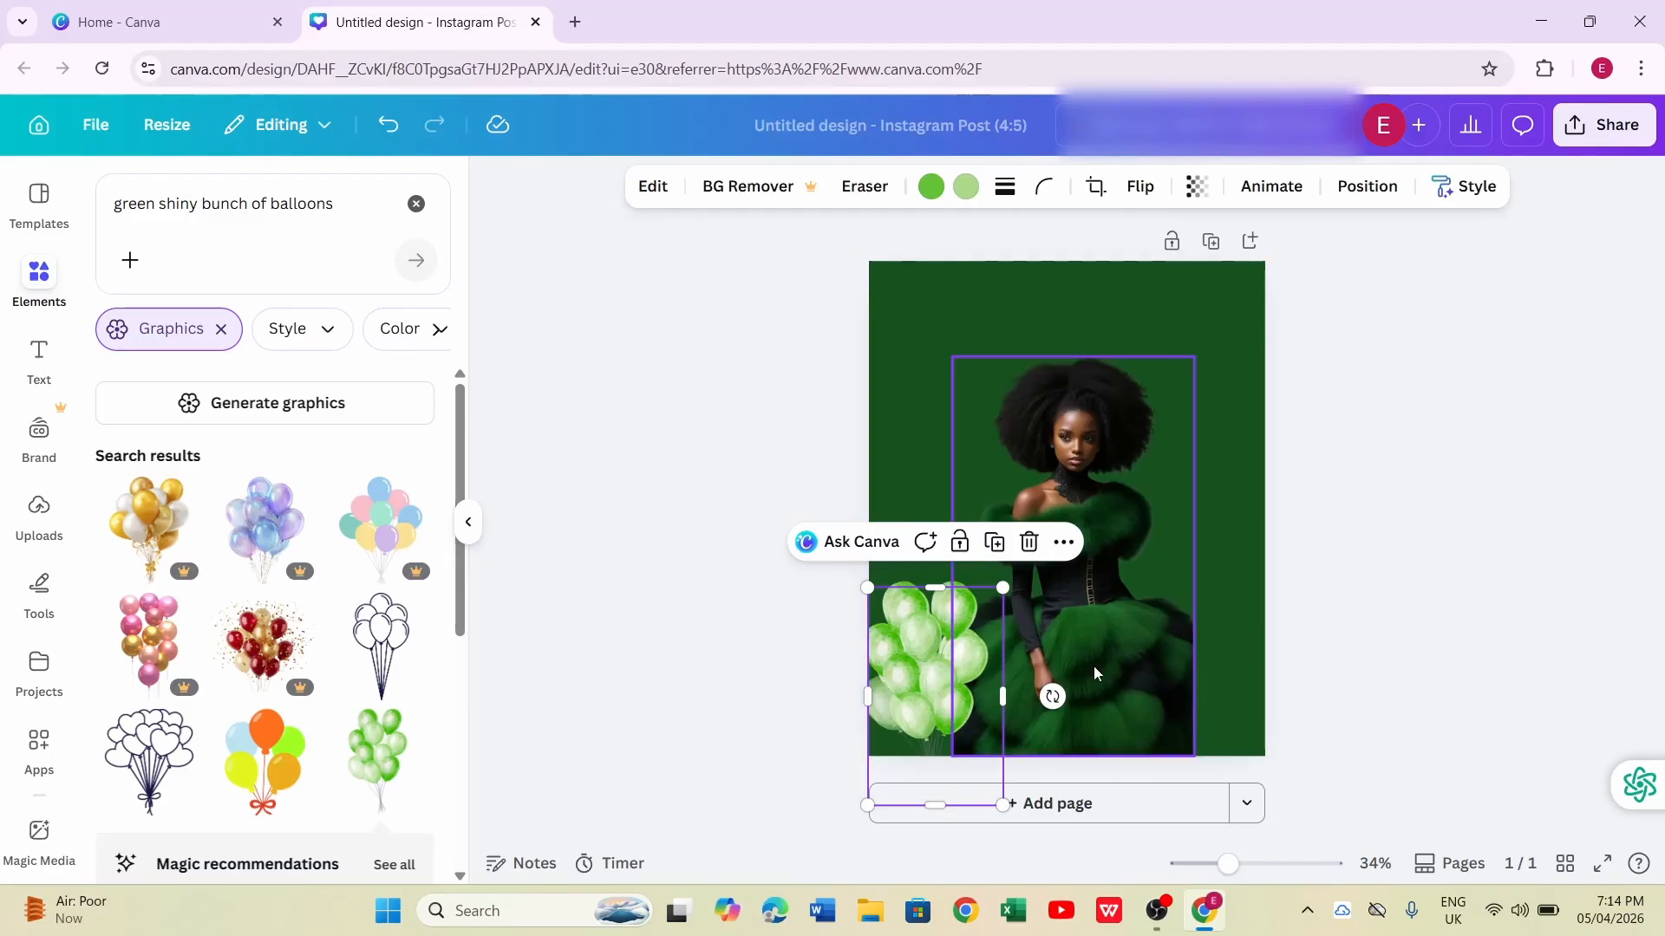
{"action": "left_click_drag", "start_coordinate": [934, 646], "coordinate": [1230, 636]}
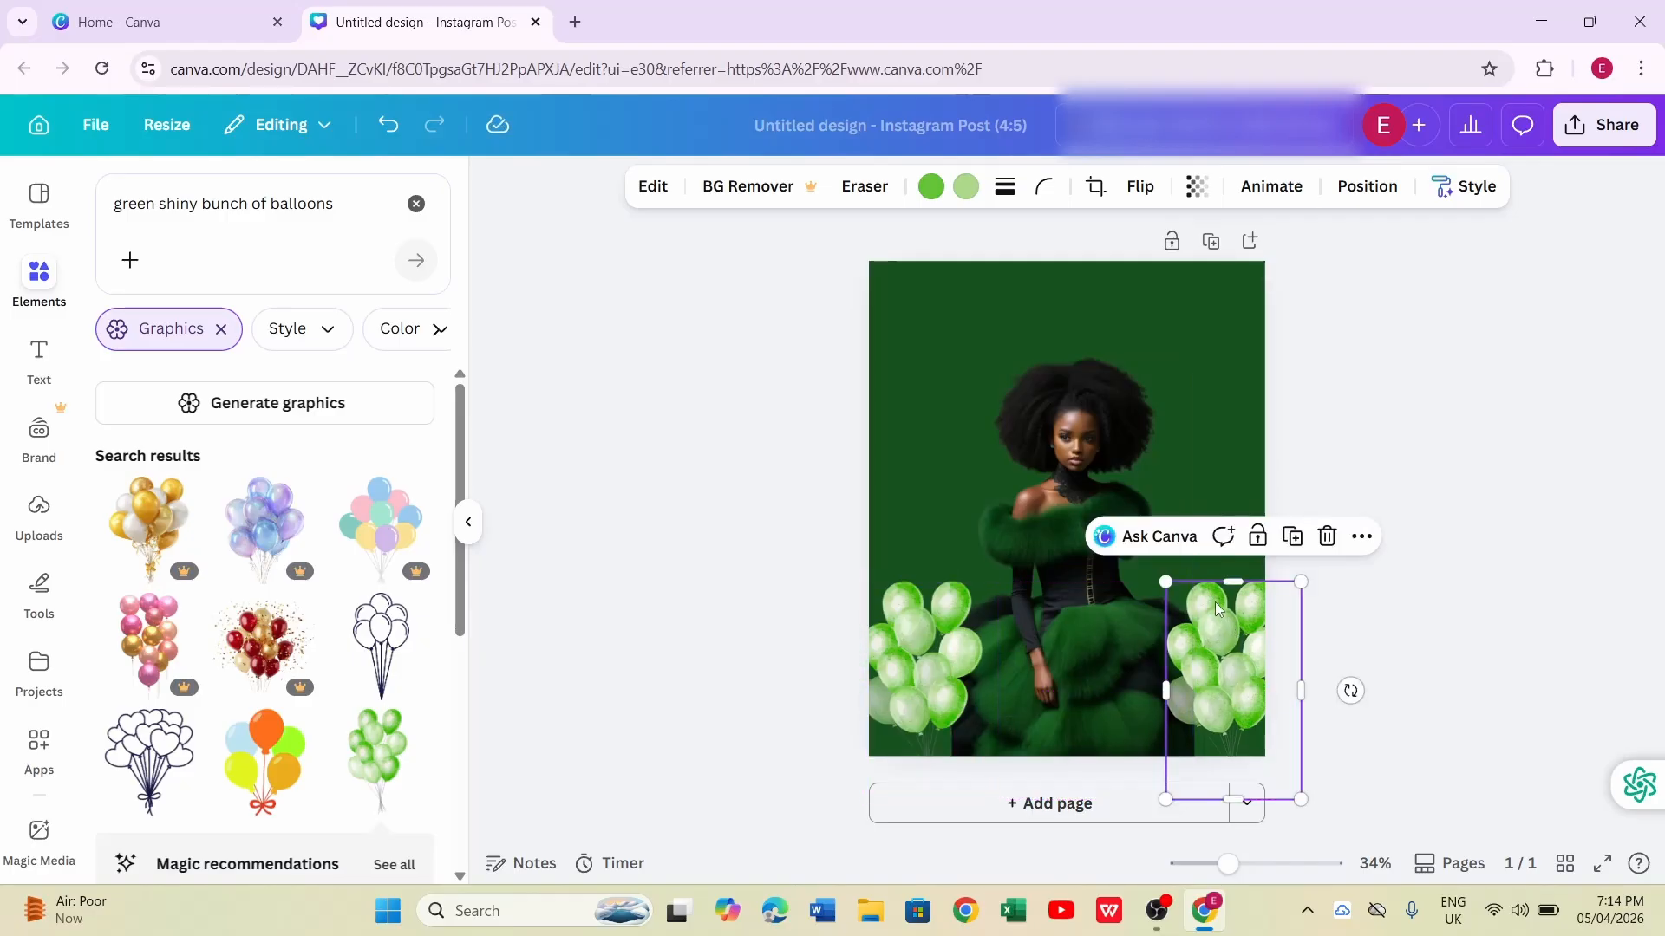
Replace the element search with "silver glitters" and add the graphic with three white star sparkles
{"action": "left_click", "coordinate": [339, 206]}
{"action": "key", "text": "BackSpace"}
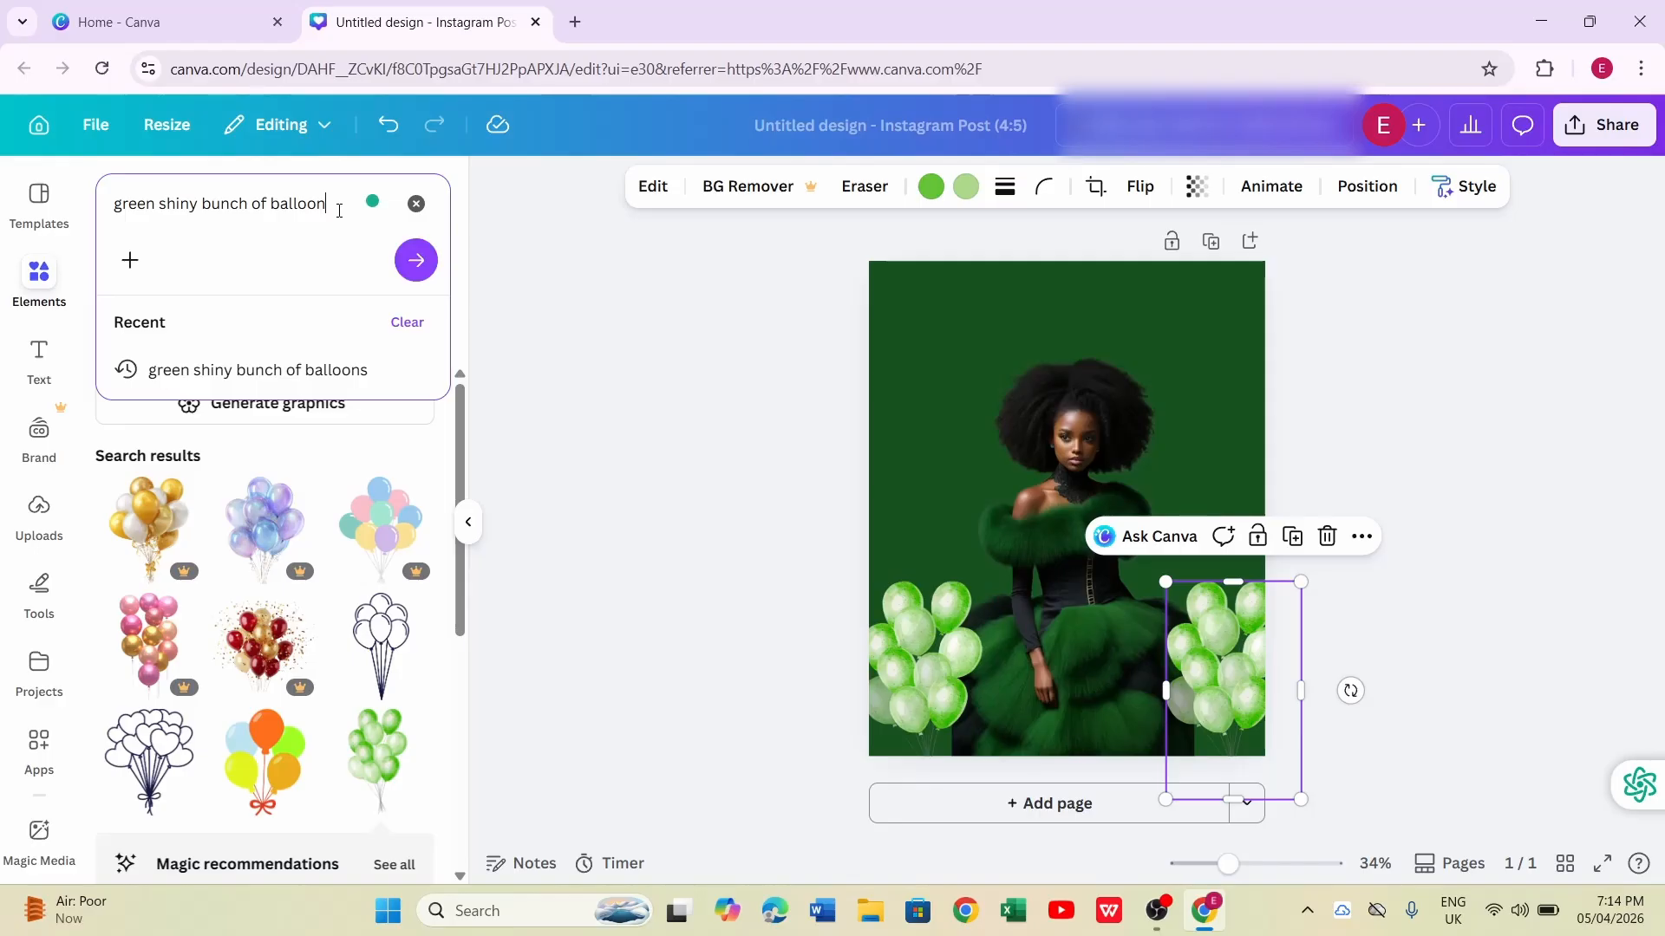
{"action": "key", "text": "BackSpace"}
{"action": "key", "text": "BackSpace"}
{"action": "key", "text": "BackSpace"}
{"action": "key", "text": "BackSpace"}
{"action": "key", "text": "BackSpace"}
{"action": "key", "text": "BackSpace"}
{"action": "key", "text": "BackSpace"}
{"action": "key", "text": "BackSpace"}
{"action": "key", "text": "BackSpace"}
{"action": "key", "text": "BackSpace"}
{"action": "key", "text": "BackSpace"}
{"action": "key", "text": "BackSpace"}
{"action": "key", "text": "BackSpace"}
{"action": "key", "text": "BackSpace"}
{"action": "key", "text": "BackSpace"}
{"action": "key", "text": "BackSpace"}
{"action": "key", "text": "BackSpace"}
{"action": "key", "text": "BackSpace"}
{"action": "key", "text": "BackSpace"}
{"action": "key", "text": "BackSpace"}
{"action": "key", "text": "BackSpace"}
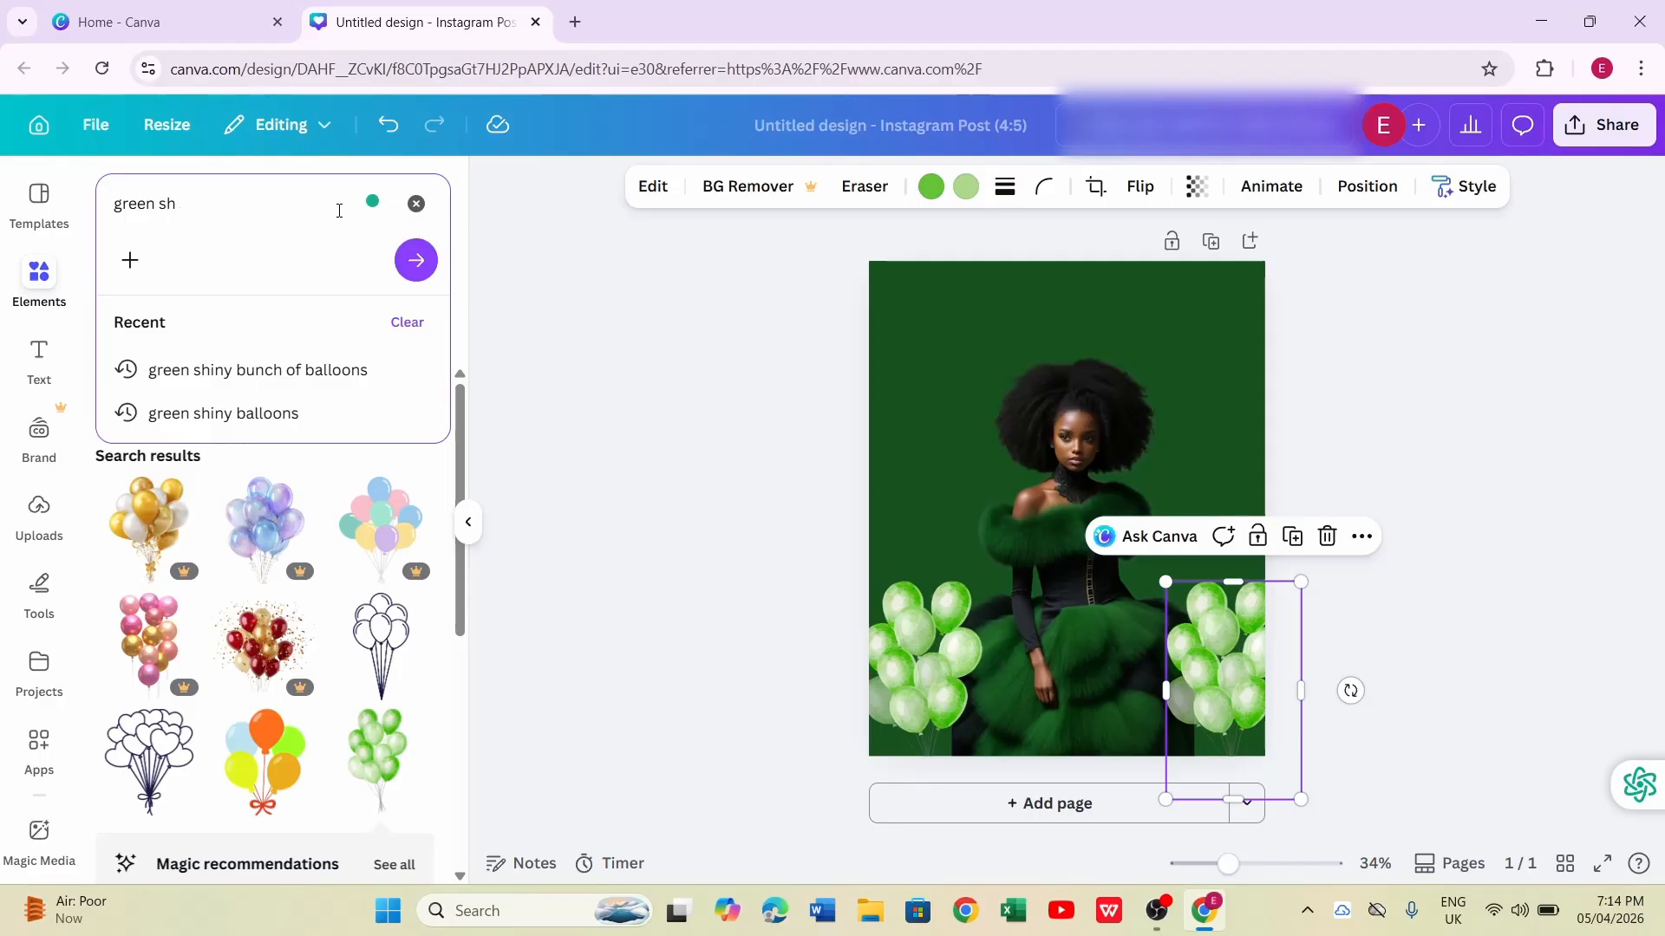
{"action": "key", "text": "BackSpace"}
{"action": "key", "text": "BackSpace"}
{"action": "key", "text": "BackSpace"}
{"action": "key", "text": "BackSpace"}
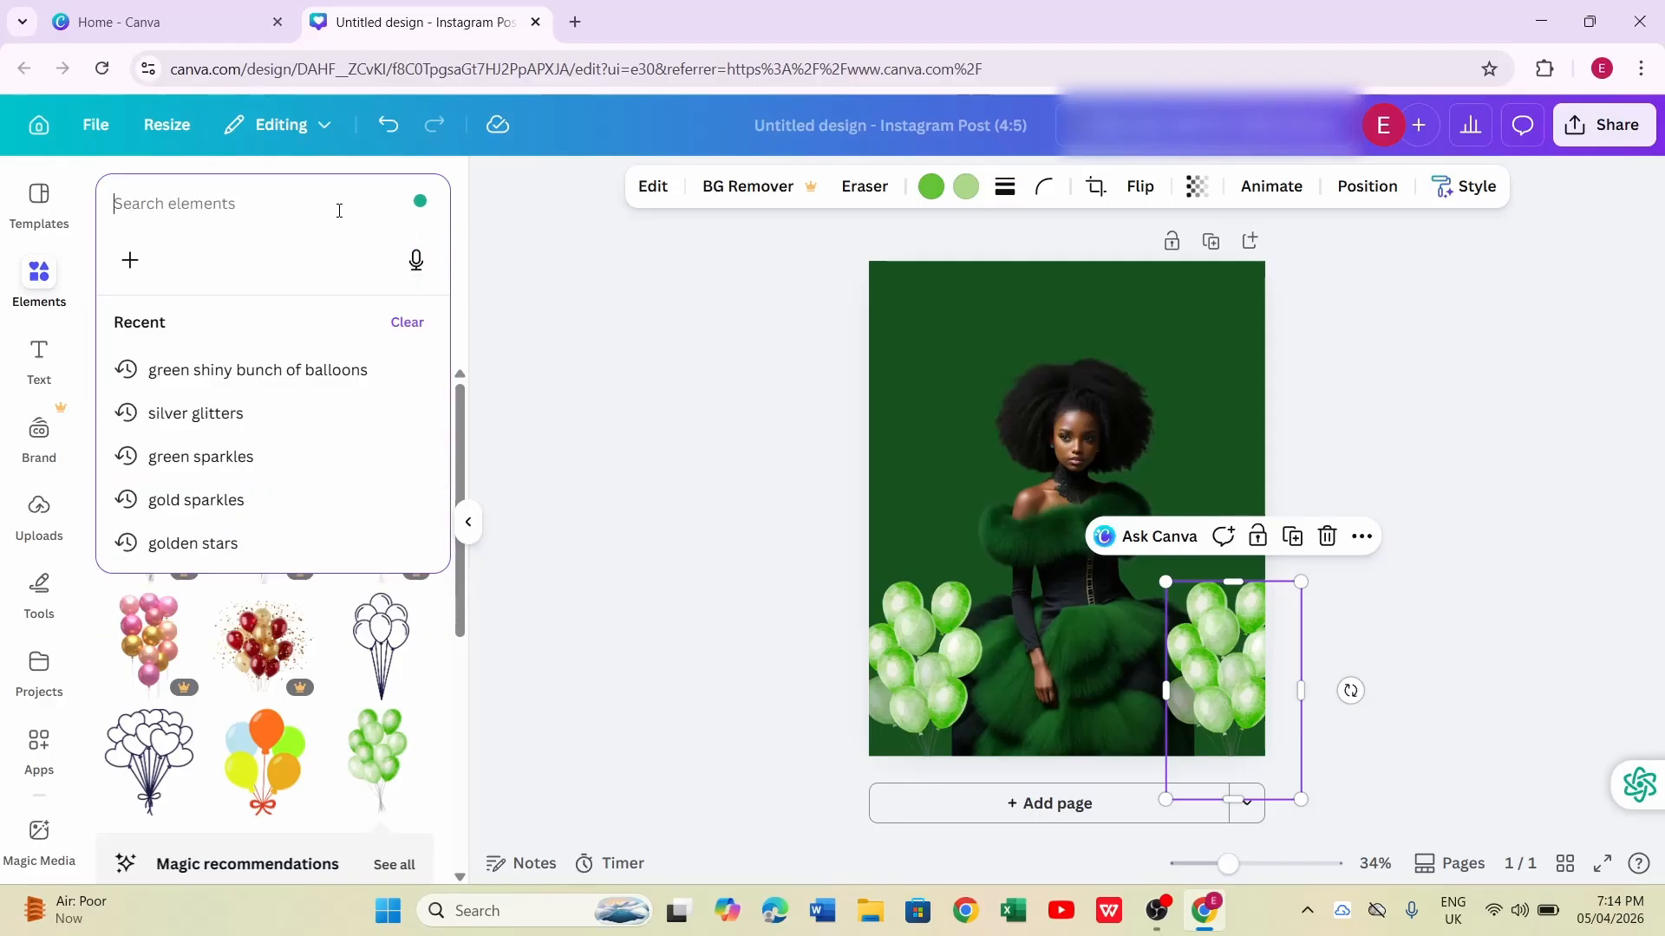
{"action": "left_click", "coordinate": [230, 412]}
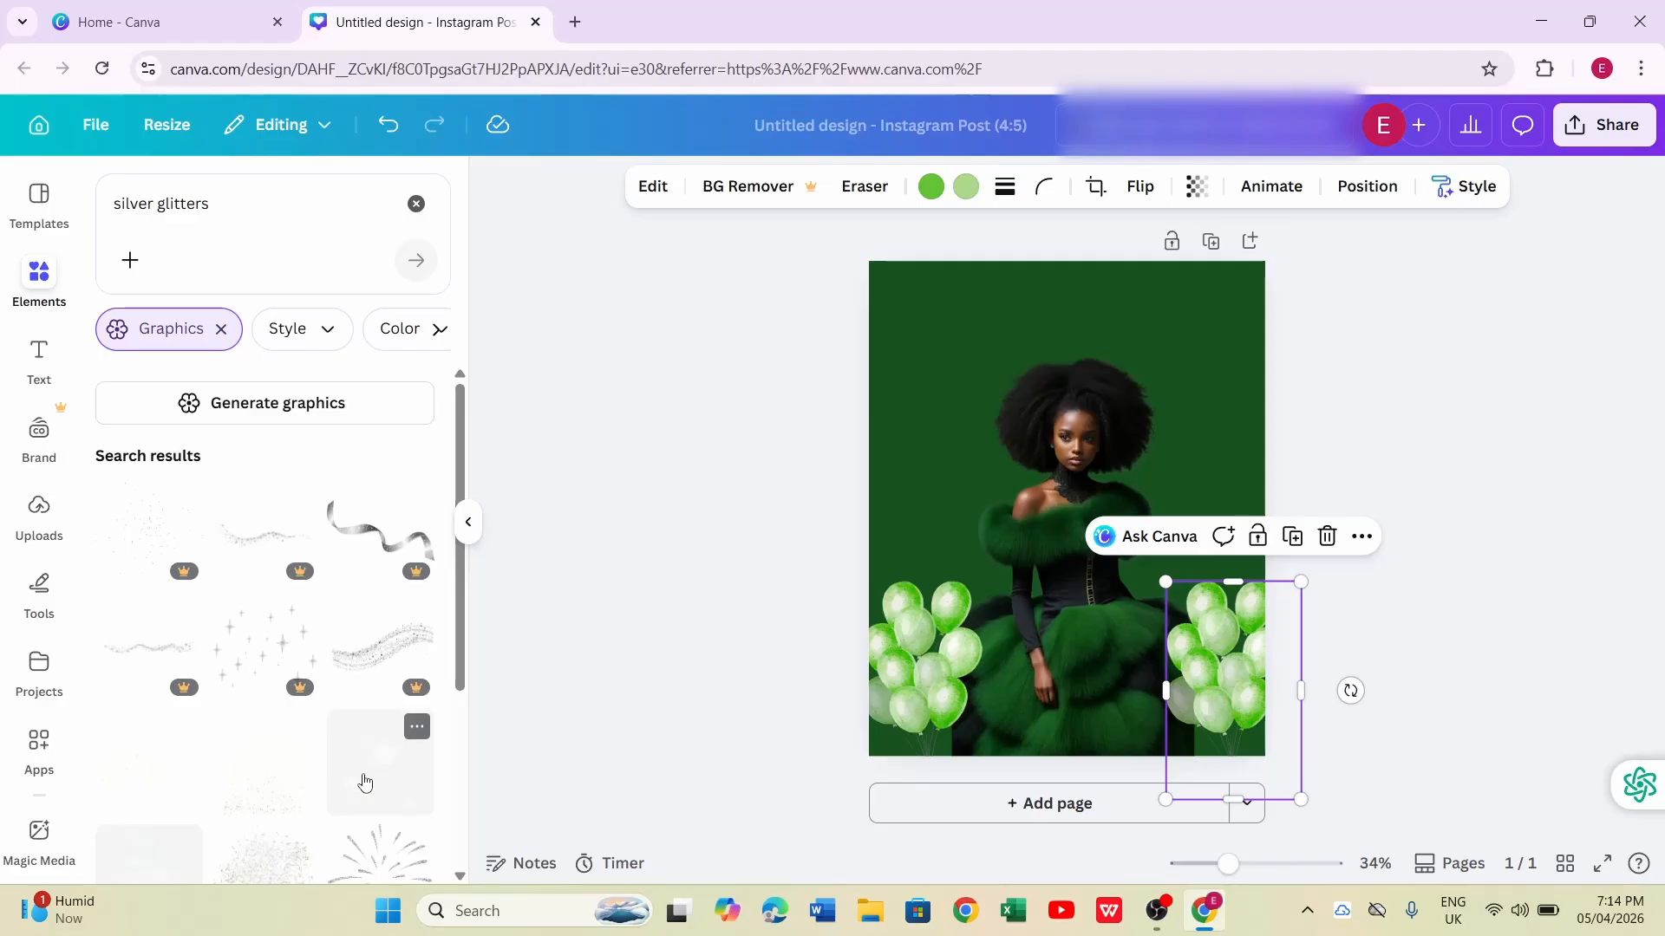
{"action": "left_click", "coordinate": [373, 781]}
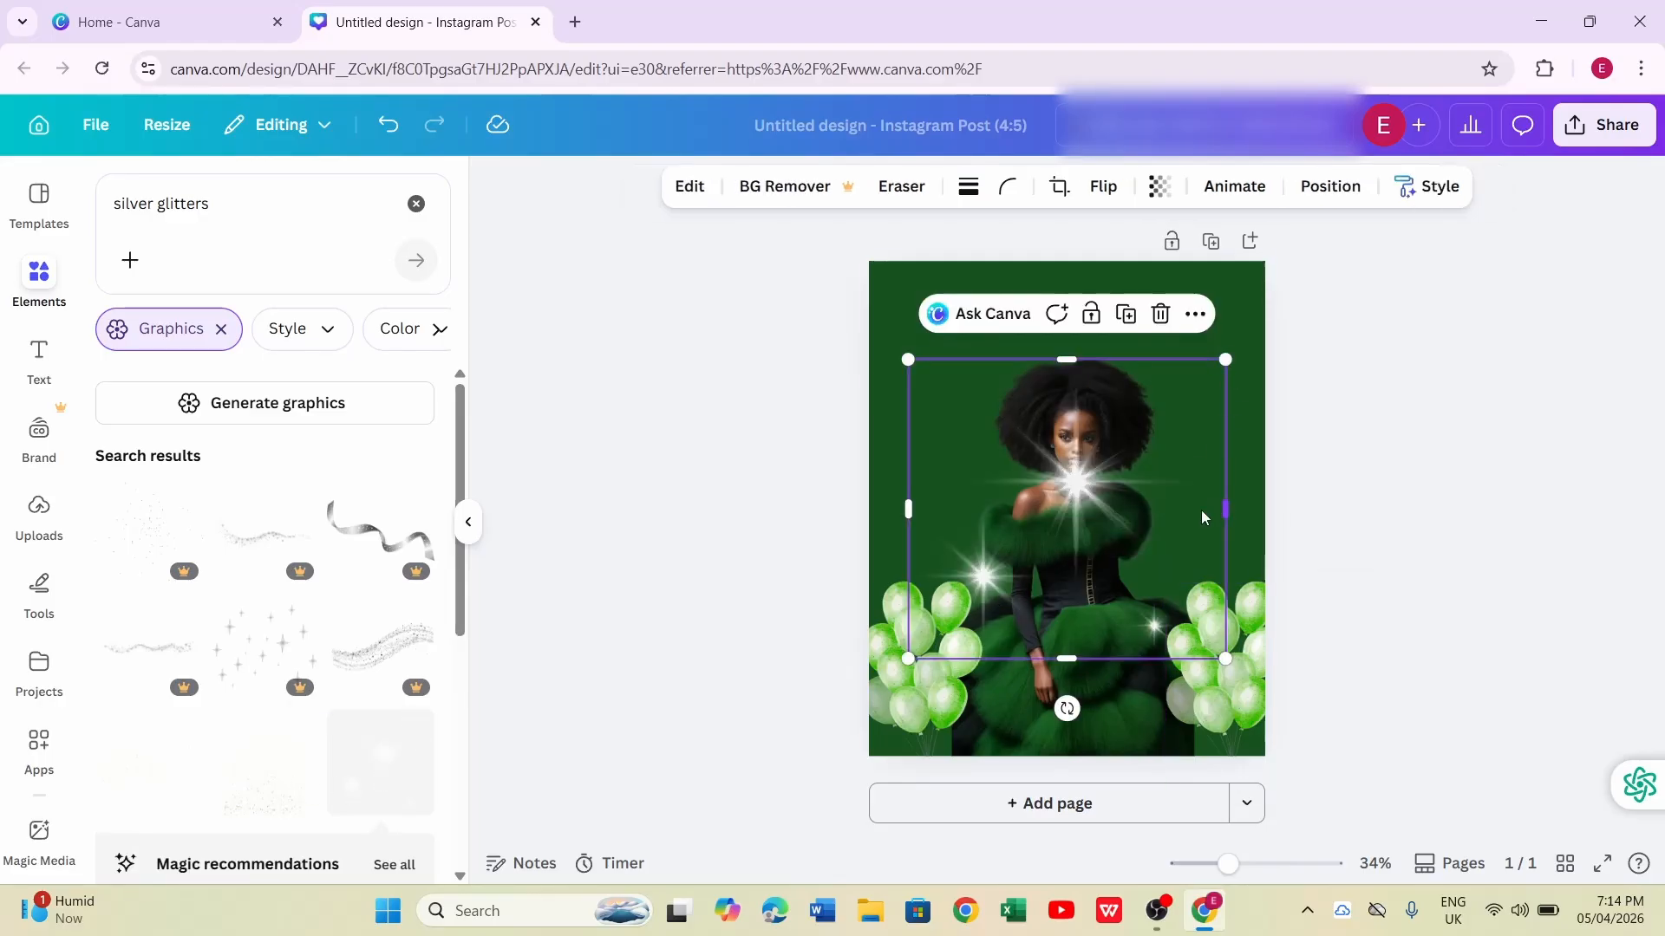
Crop the sparkle graphic on all sides so only its lower-left star remains
{"action": "left_click_drag", "start_coordinate": [1223, 514], "coordinate": [1035, 518]}
{"action": "left_click_drag", "start_coordinate": [968, 361], "coordinate": [972, 509]}
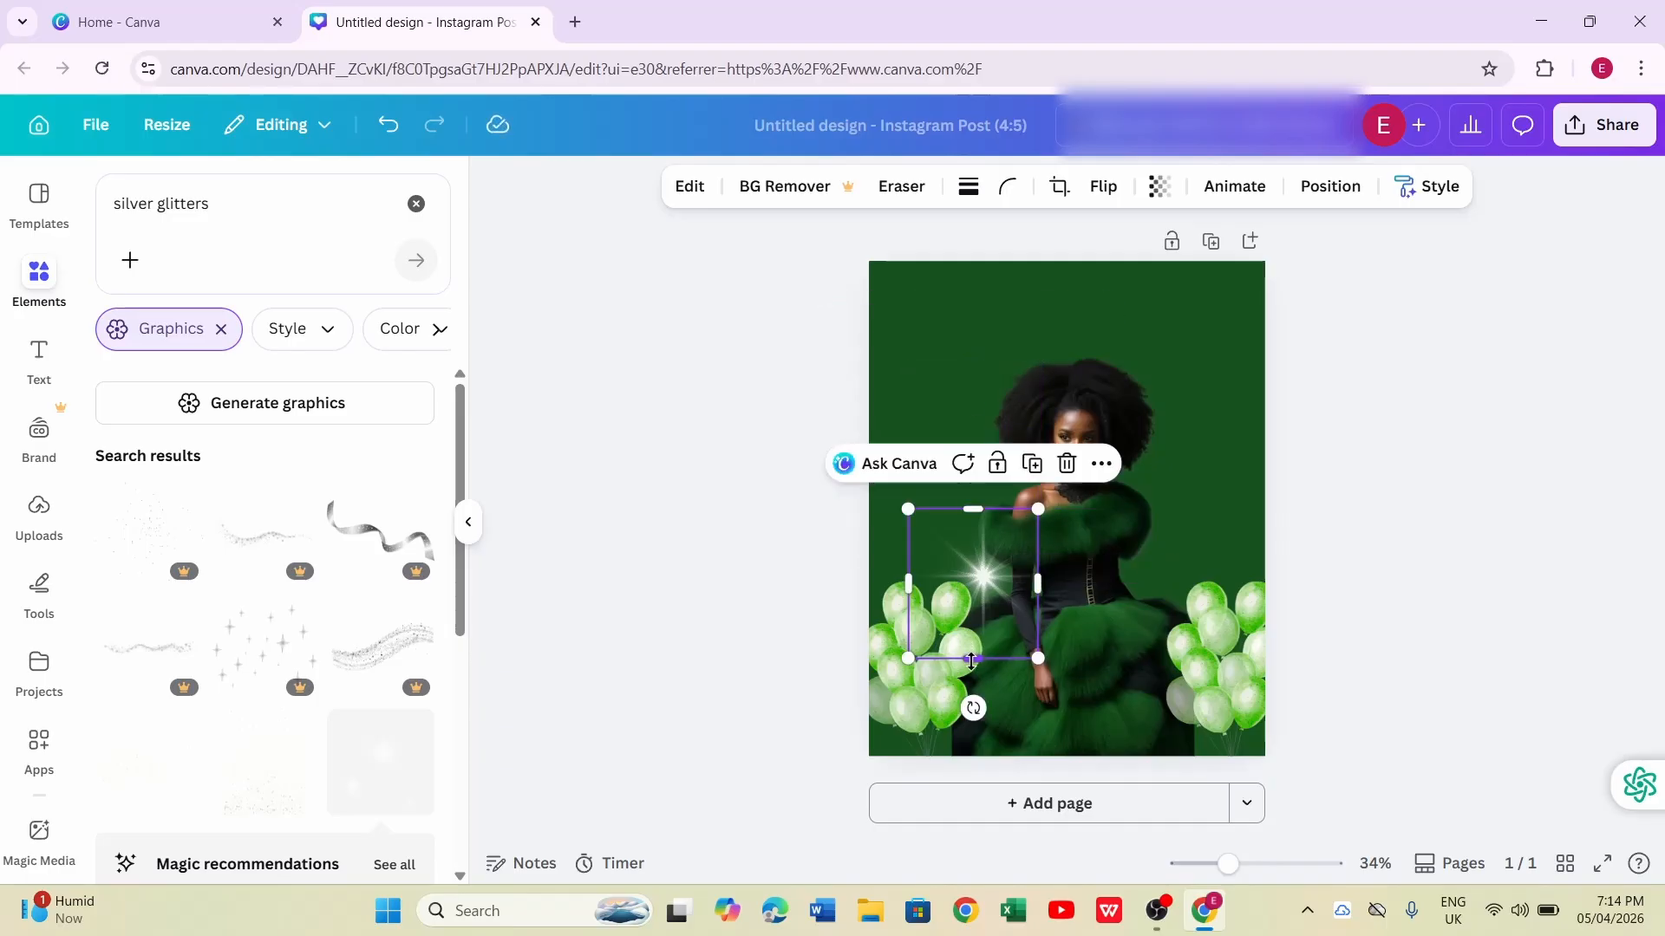
{"action": "left_click_drag", "start_coordinate": [973, 658], "coordinate": [969, 628]}
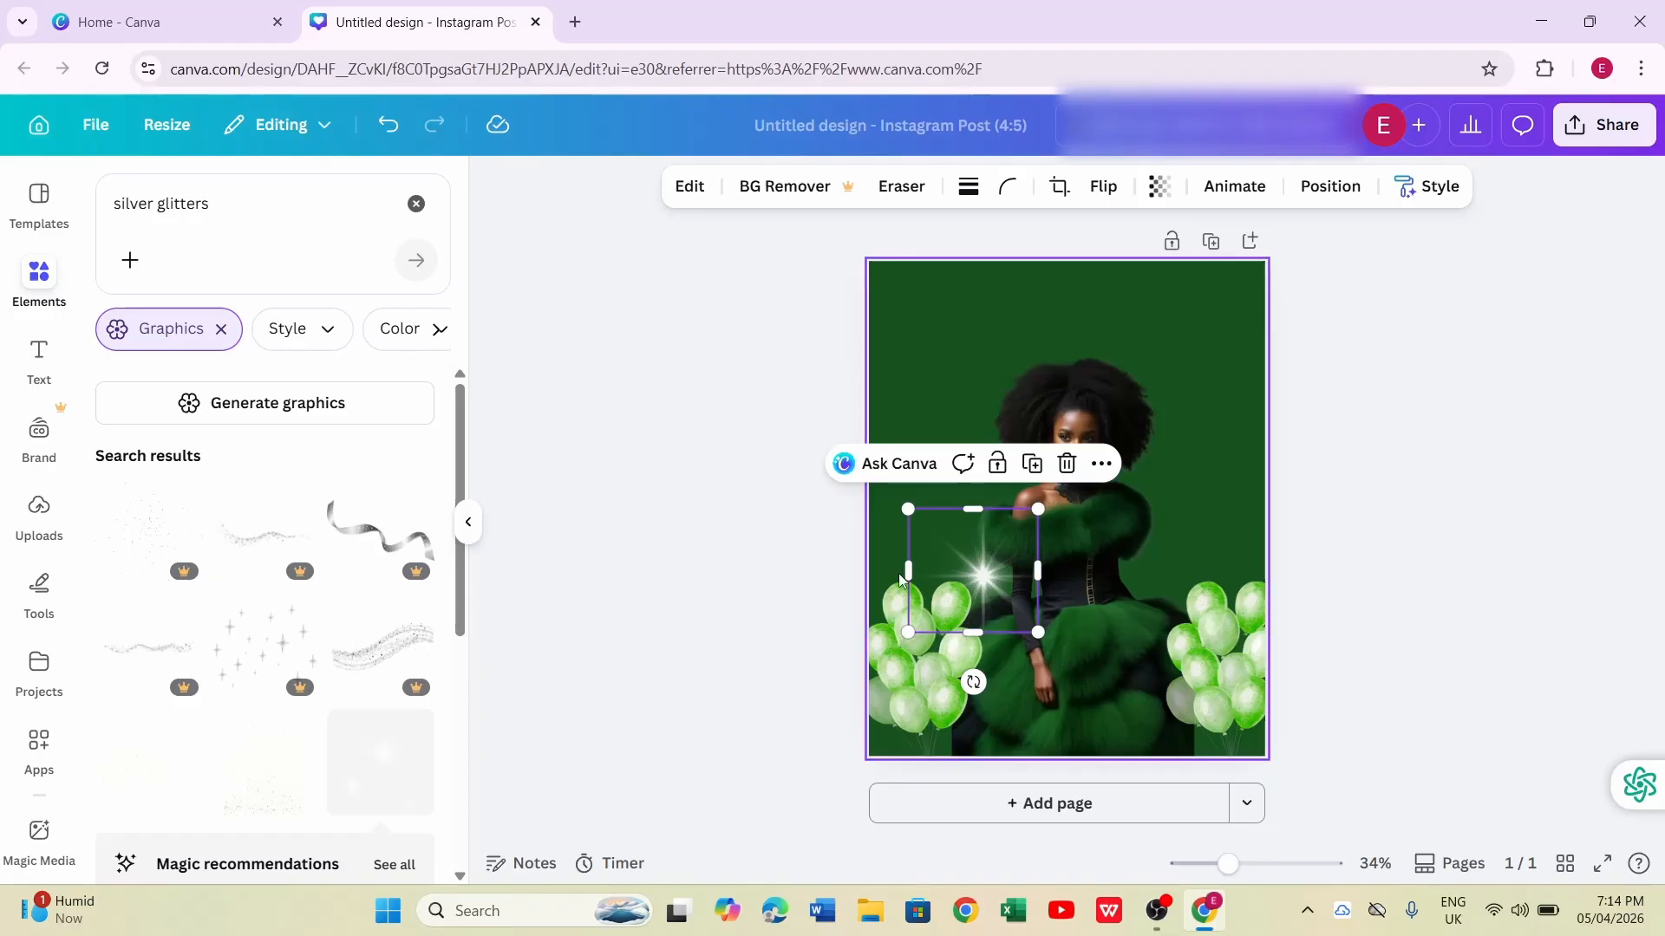
{"action": "left_click_drag", "start_coordinate": [907, 571], "coordinate": [929, 572]}
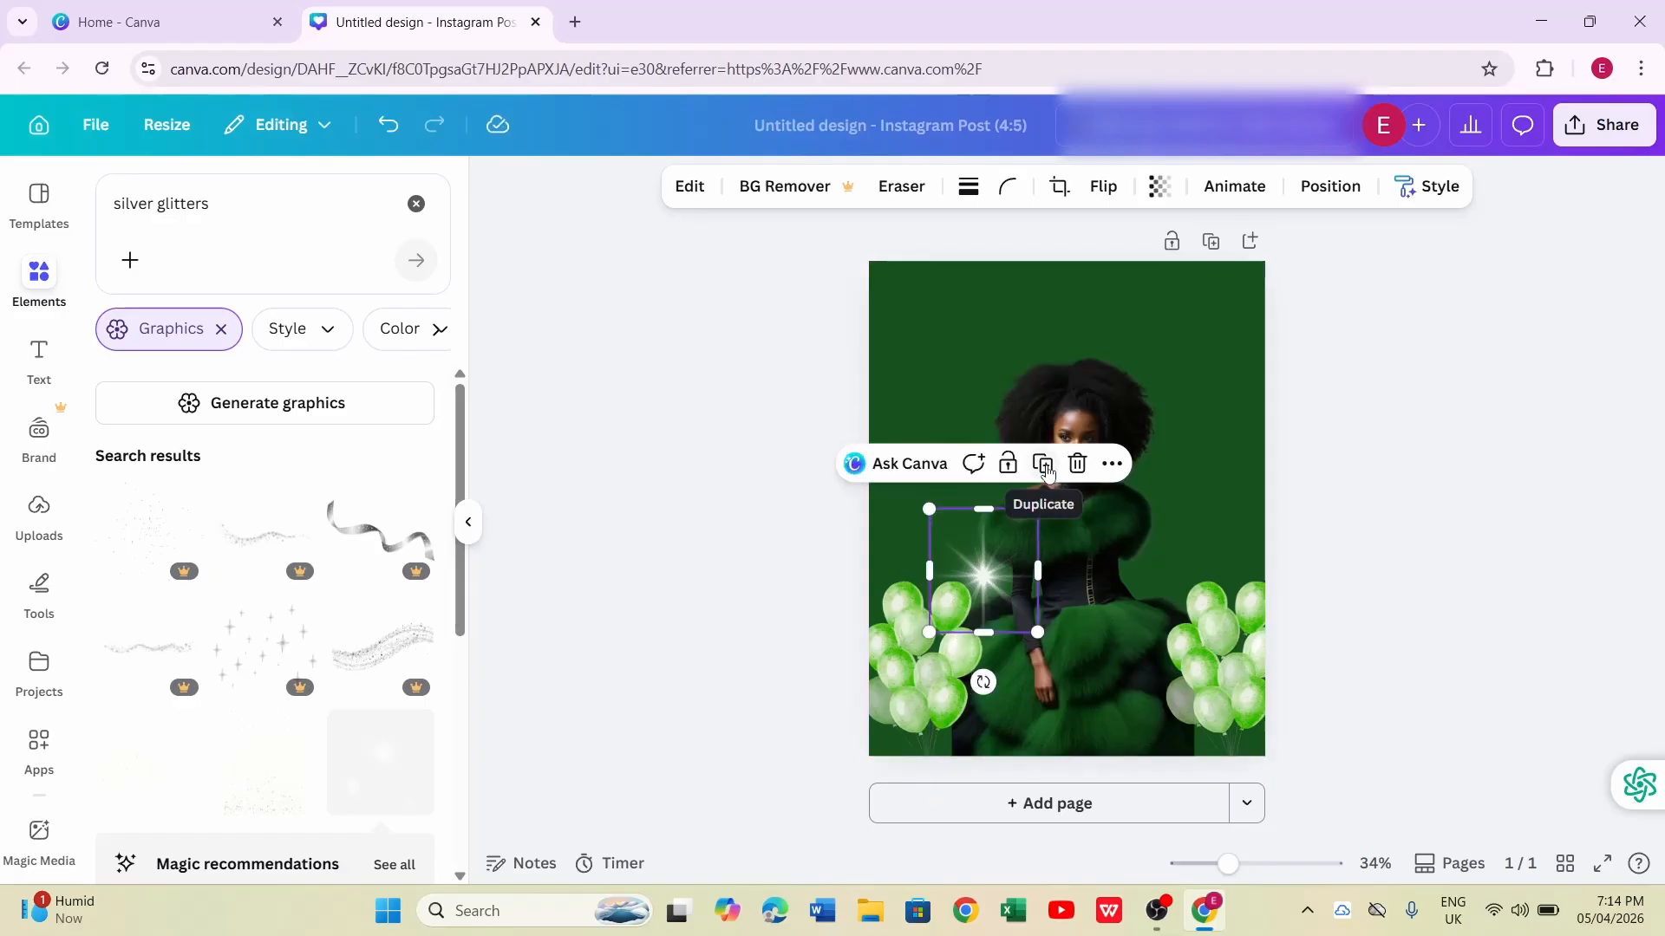
Place a duplicate of the star sparkle on top of the right balloons and move the original onto the left balloons
{"action": "left_click", "coordinate": [1046, 468]}
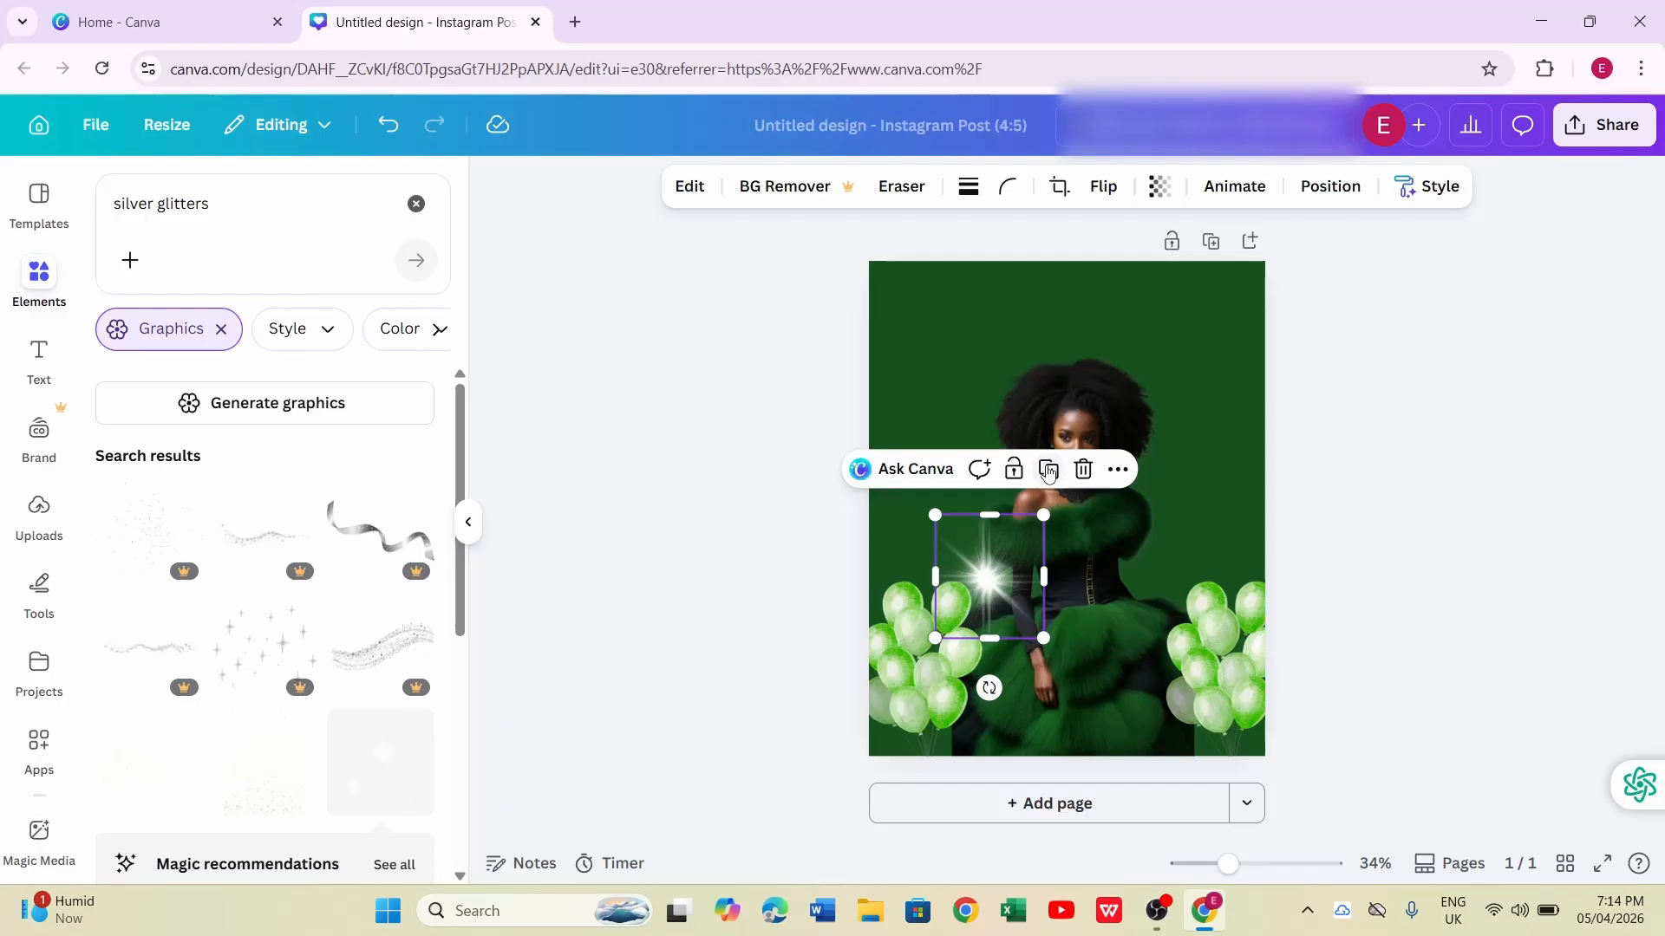
{"action": "left_click_drag", "start_coordinate": [1007, 555], "coordinate": [1248, 564]}
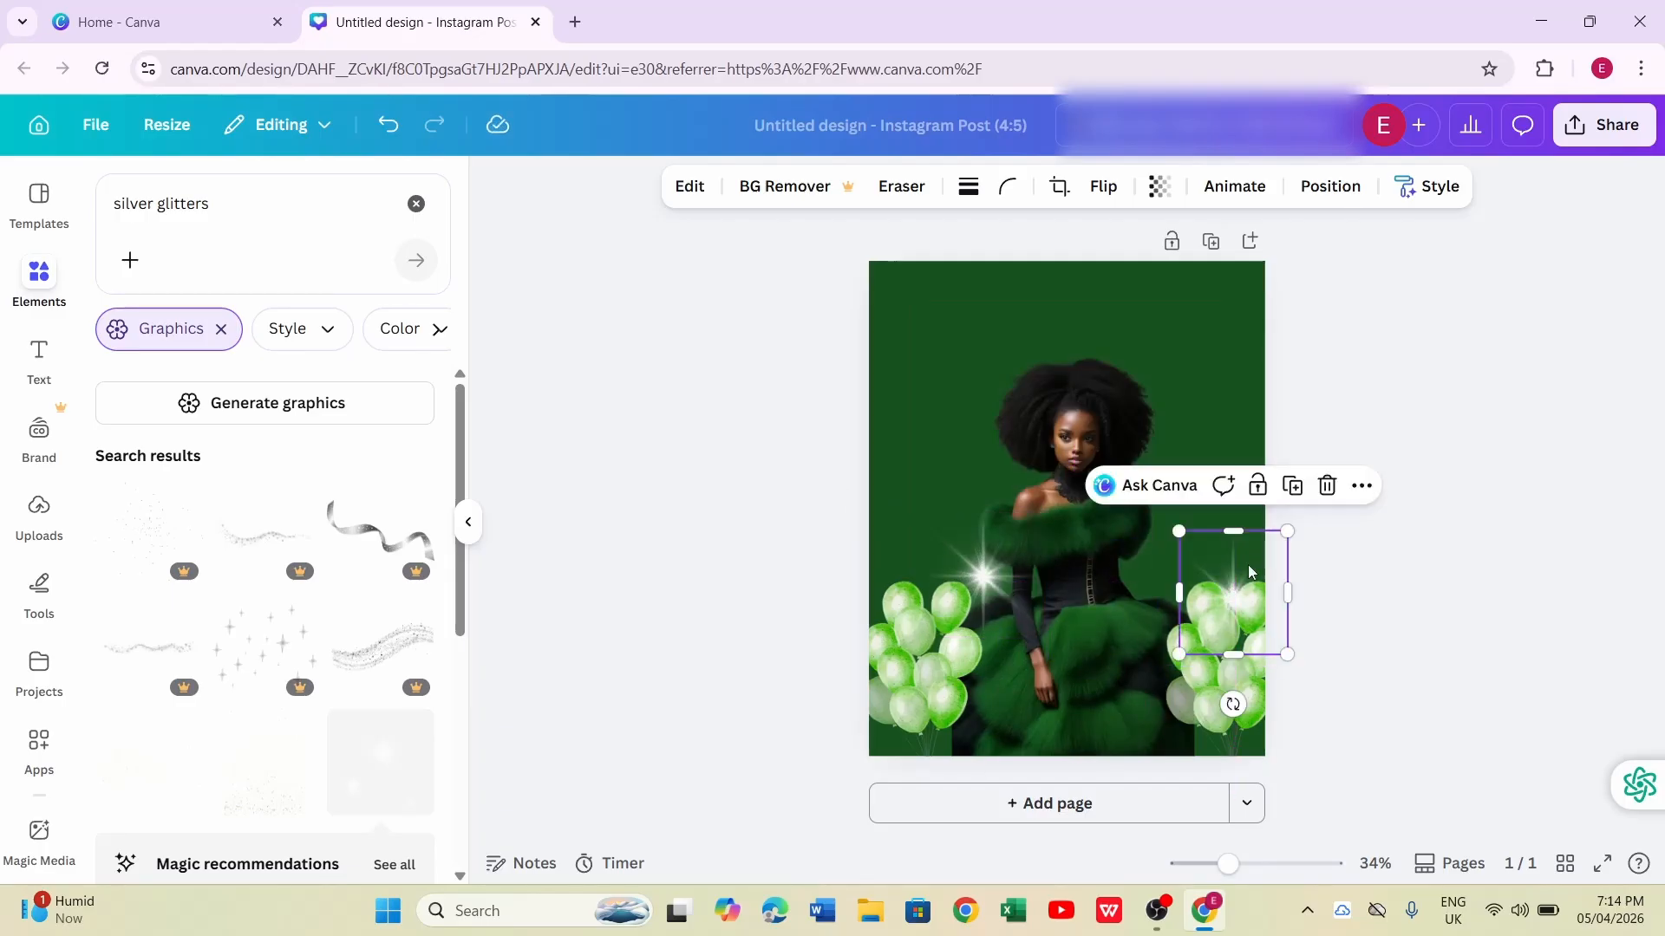
{"action": "left_click_drag", "start_coordinate": [991, 578], "coordinate": [930, 596]}
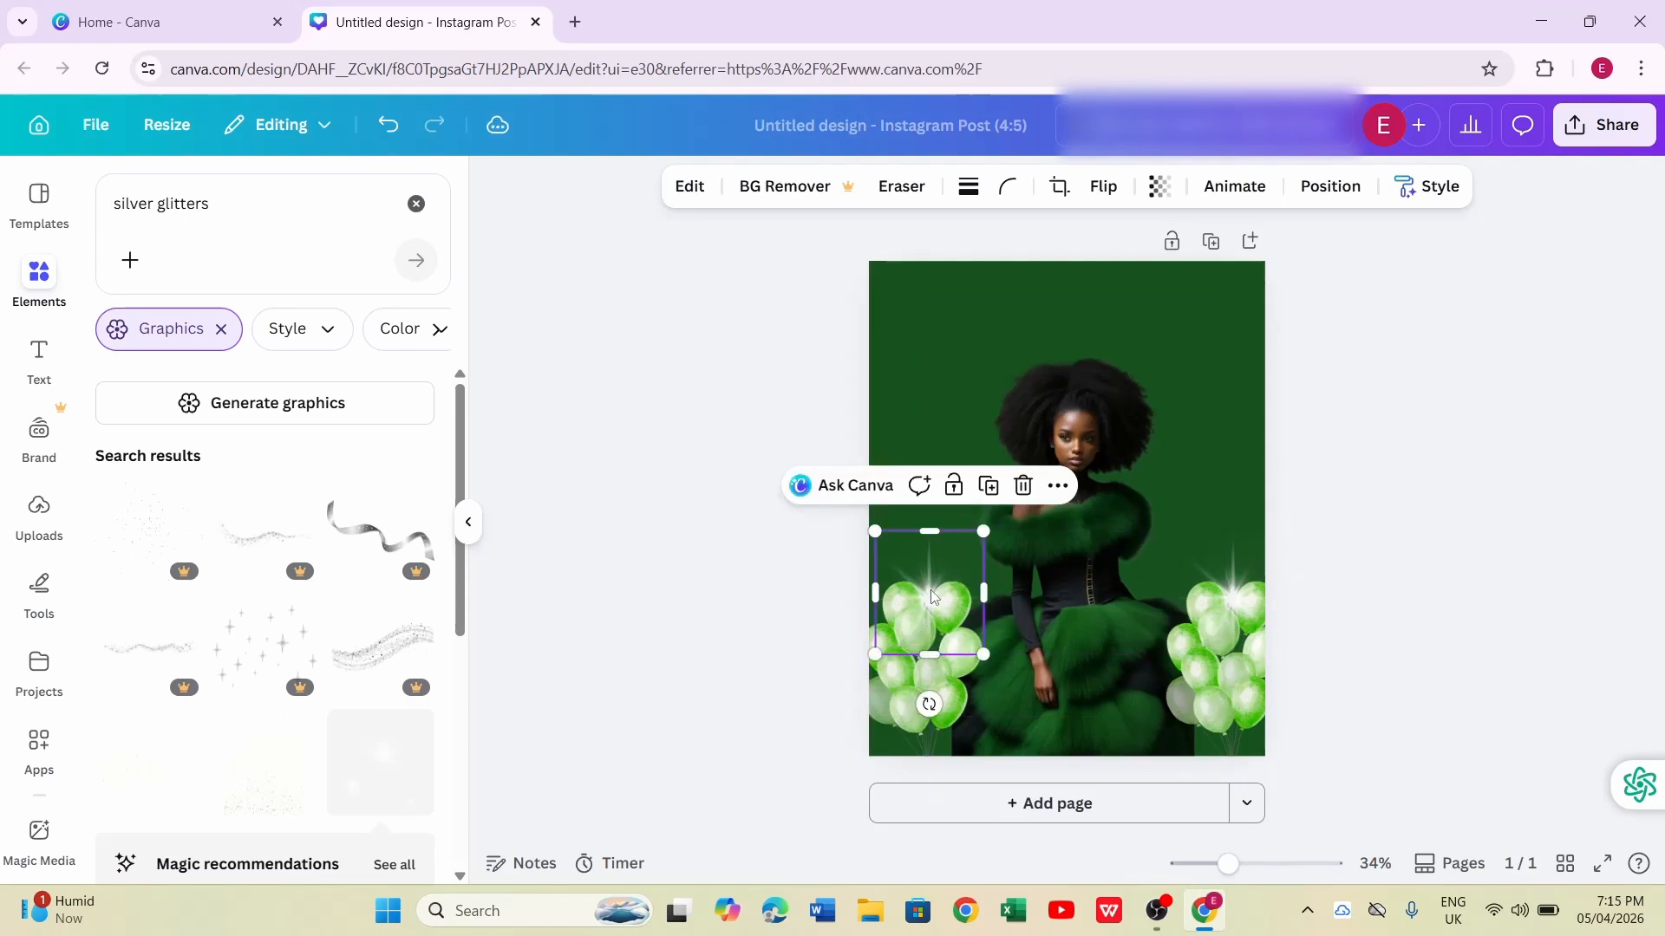
{"action": "left_click", "coordinate": [1347, 451]}
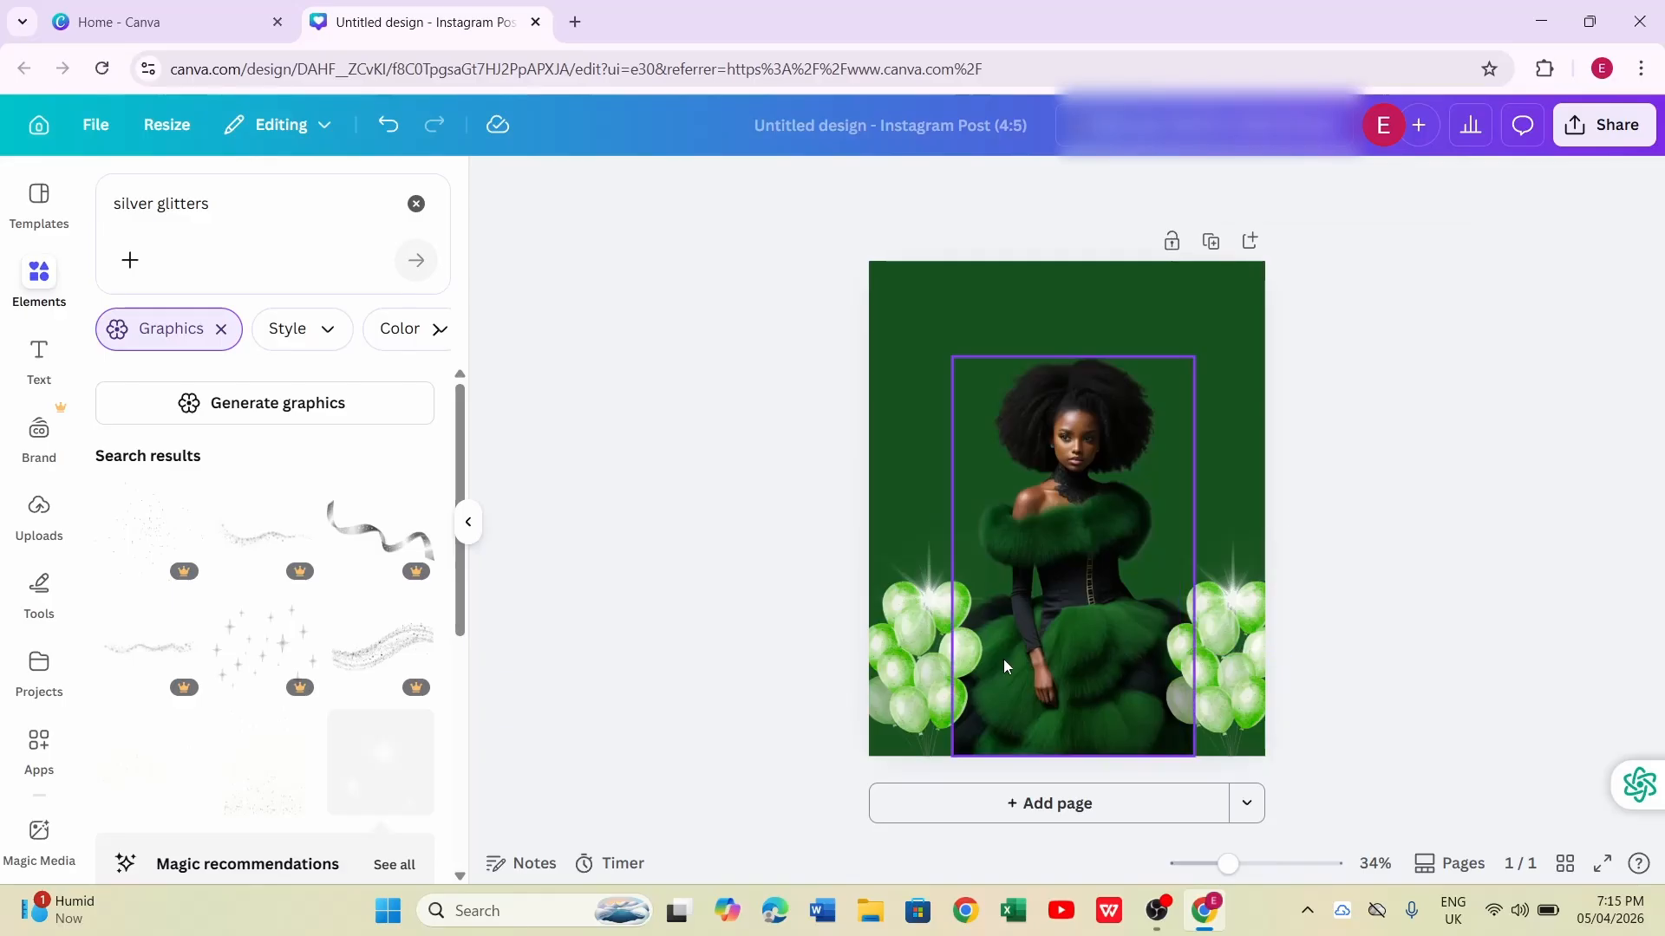
Duplicate the left star sparkle twice, placing one copy lower on the right balloons and the other lower on the left balloons
{"action": "left_click", "coordinate": [937, 601]}
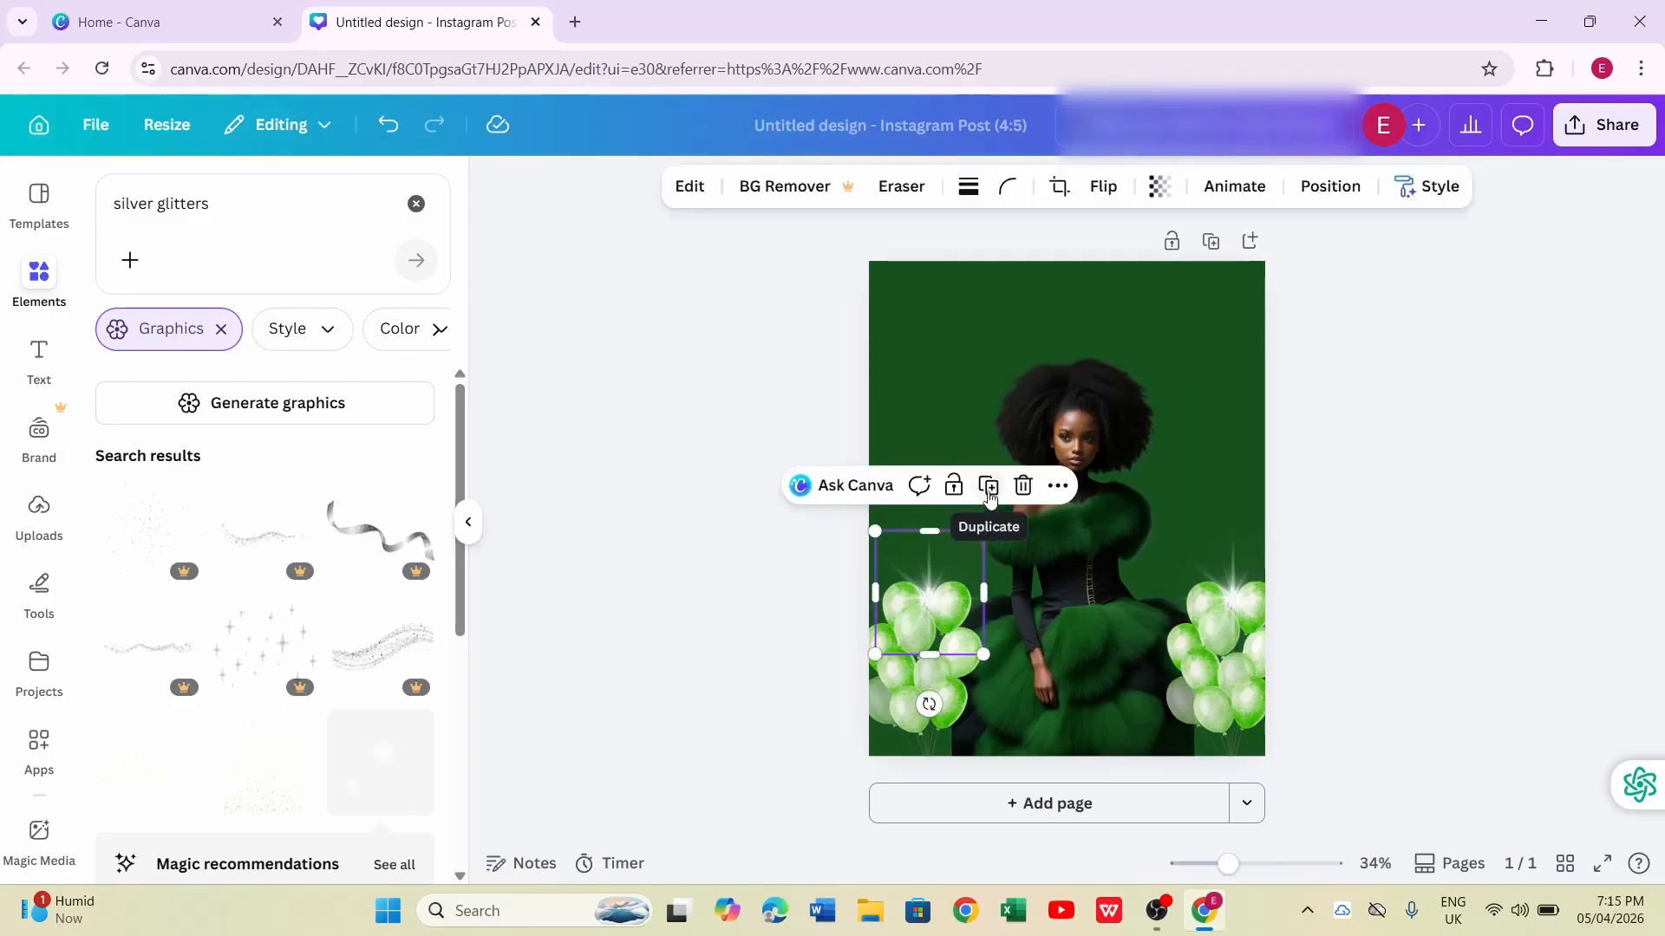
{"action": "left_click", "coordinate": [989, 487]}
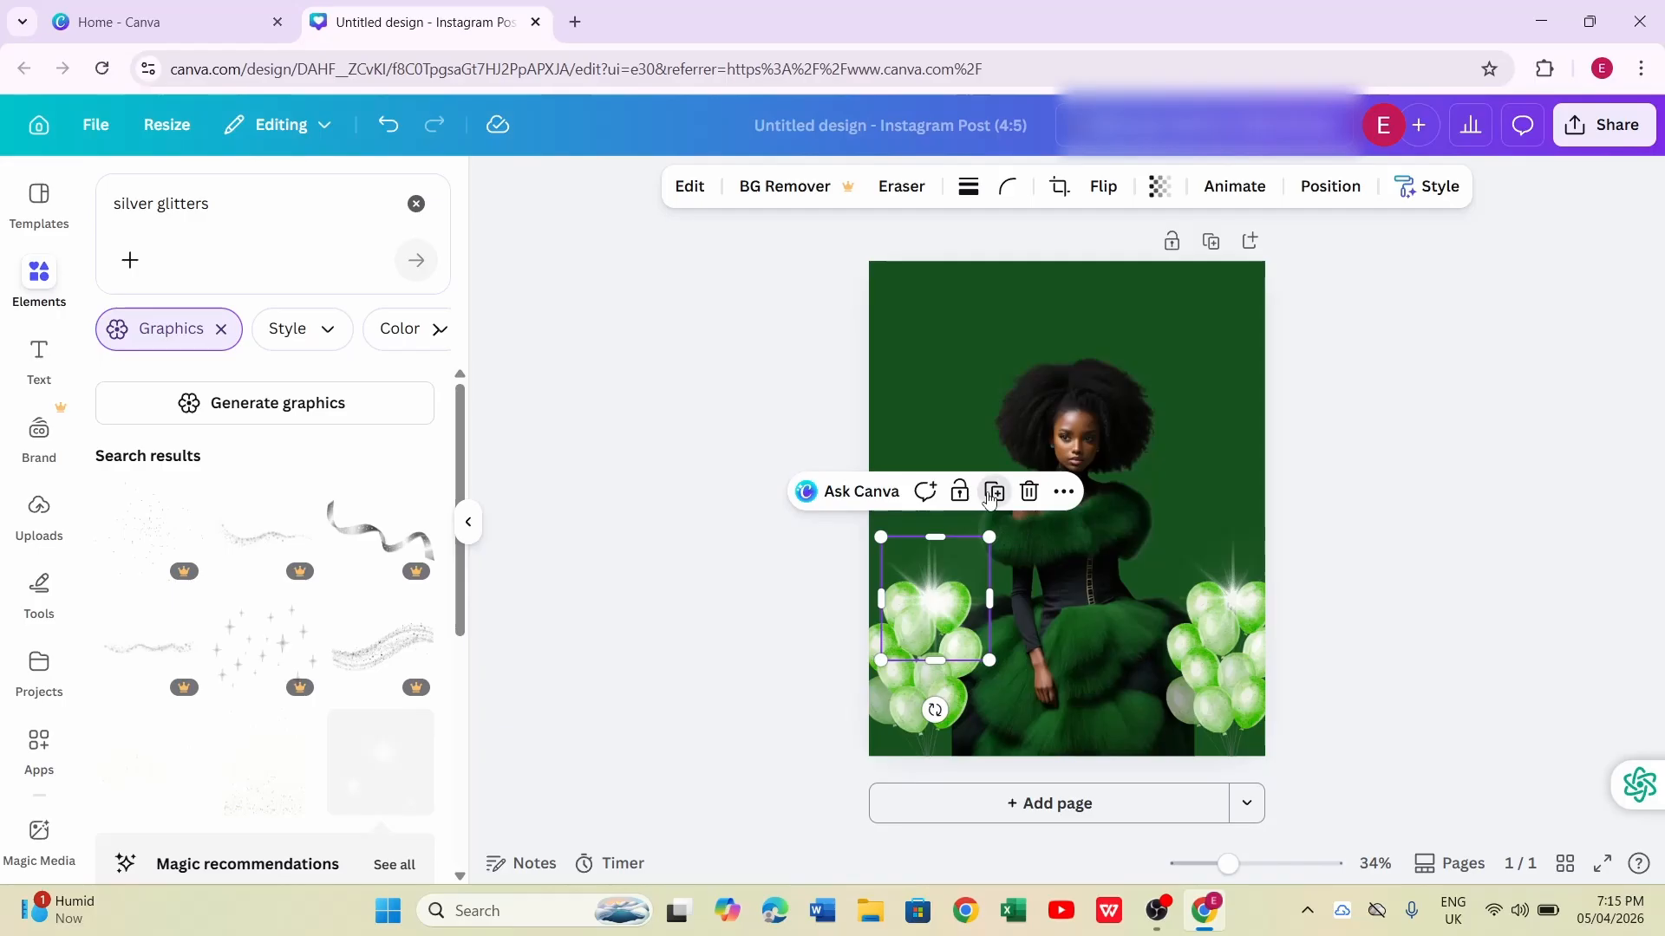
{"action": "left_click", "coordinate": [993, 492]}
{"action": "left_click_drag", "start_coordinate": [936, 595], "coordinate": [1238, 627]}
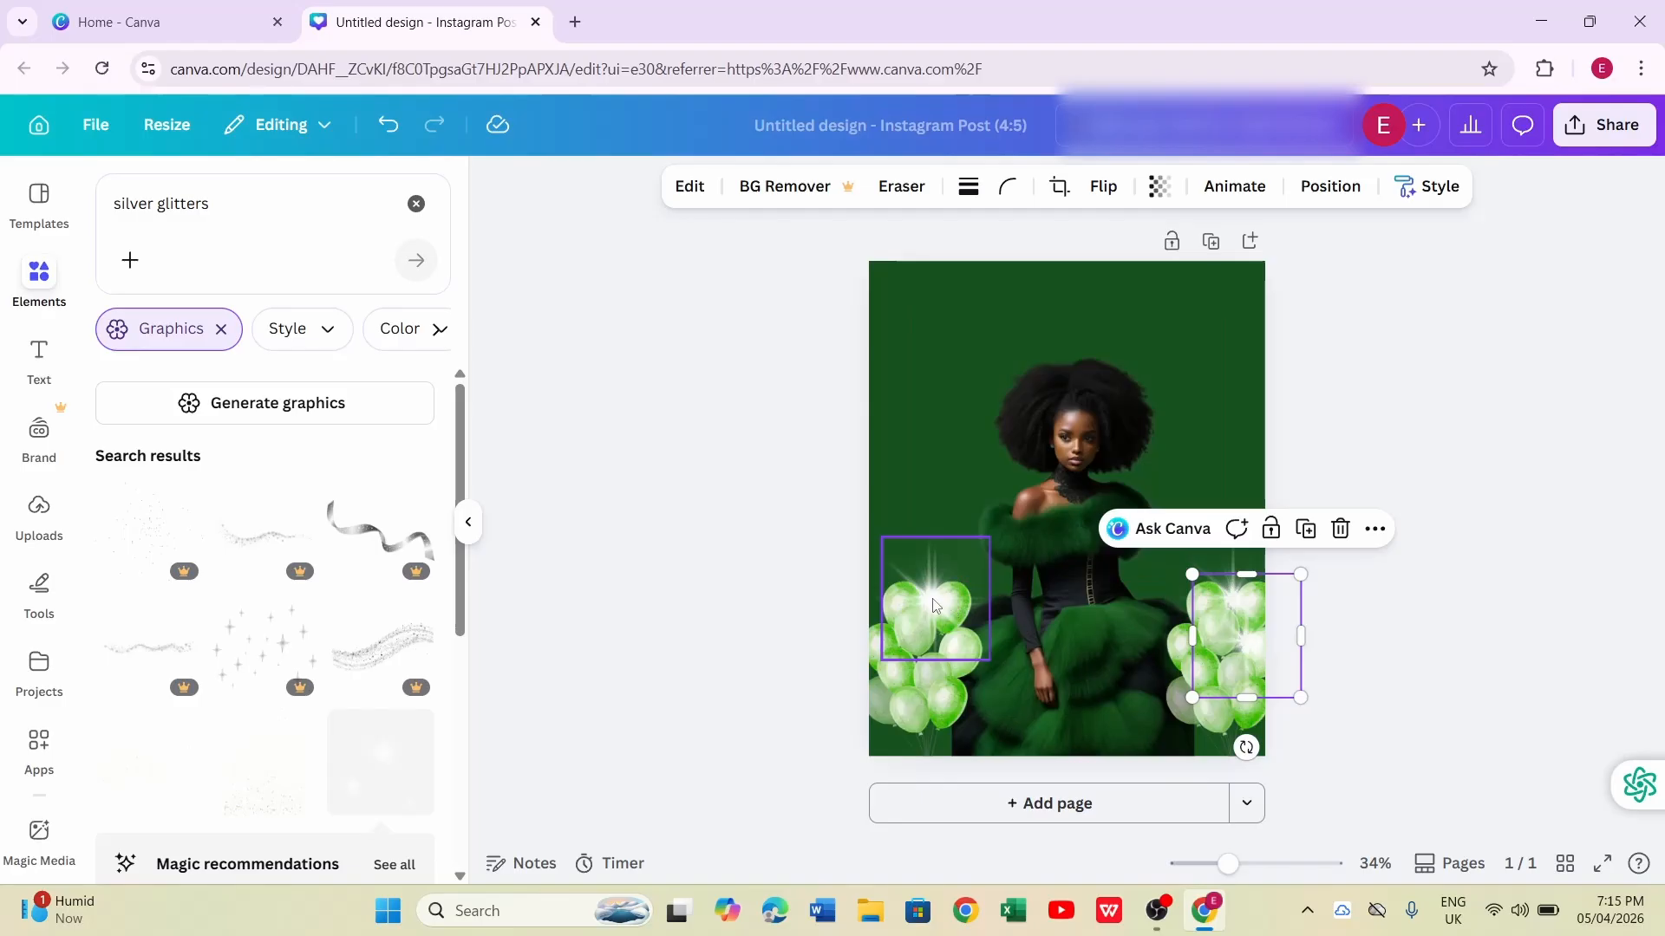
{"action": "left_click_drag", "start_coordinate": [933, 604], "coordinate": [937, 633]}
{"action": "left_click", "coordinate": [1212, 485]}
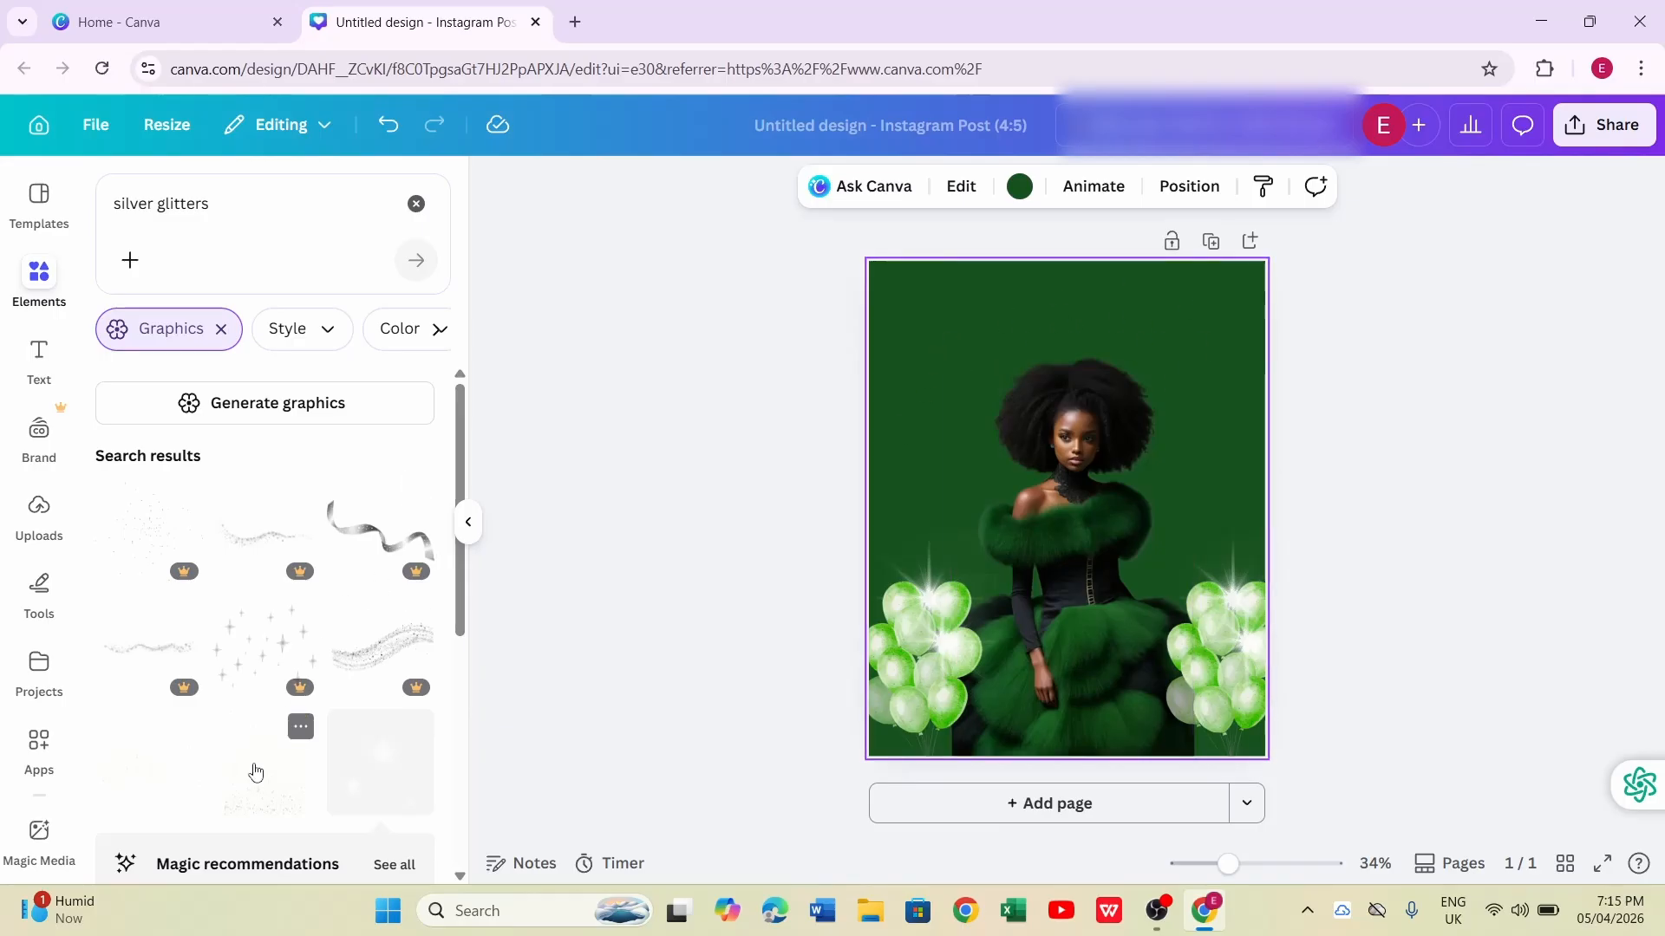
Add the gold glitter dots graphic behind the portrait and stretch it across most of the page
{"action": "left_click", "coordinate": [251, 772]}
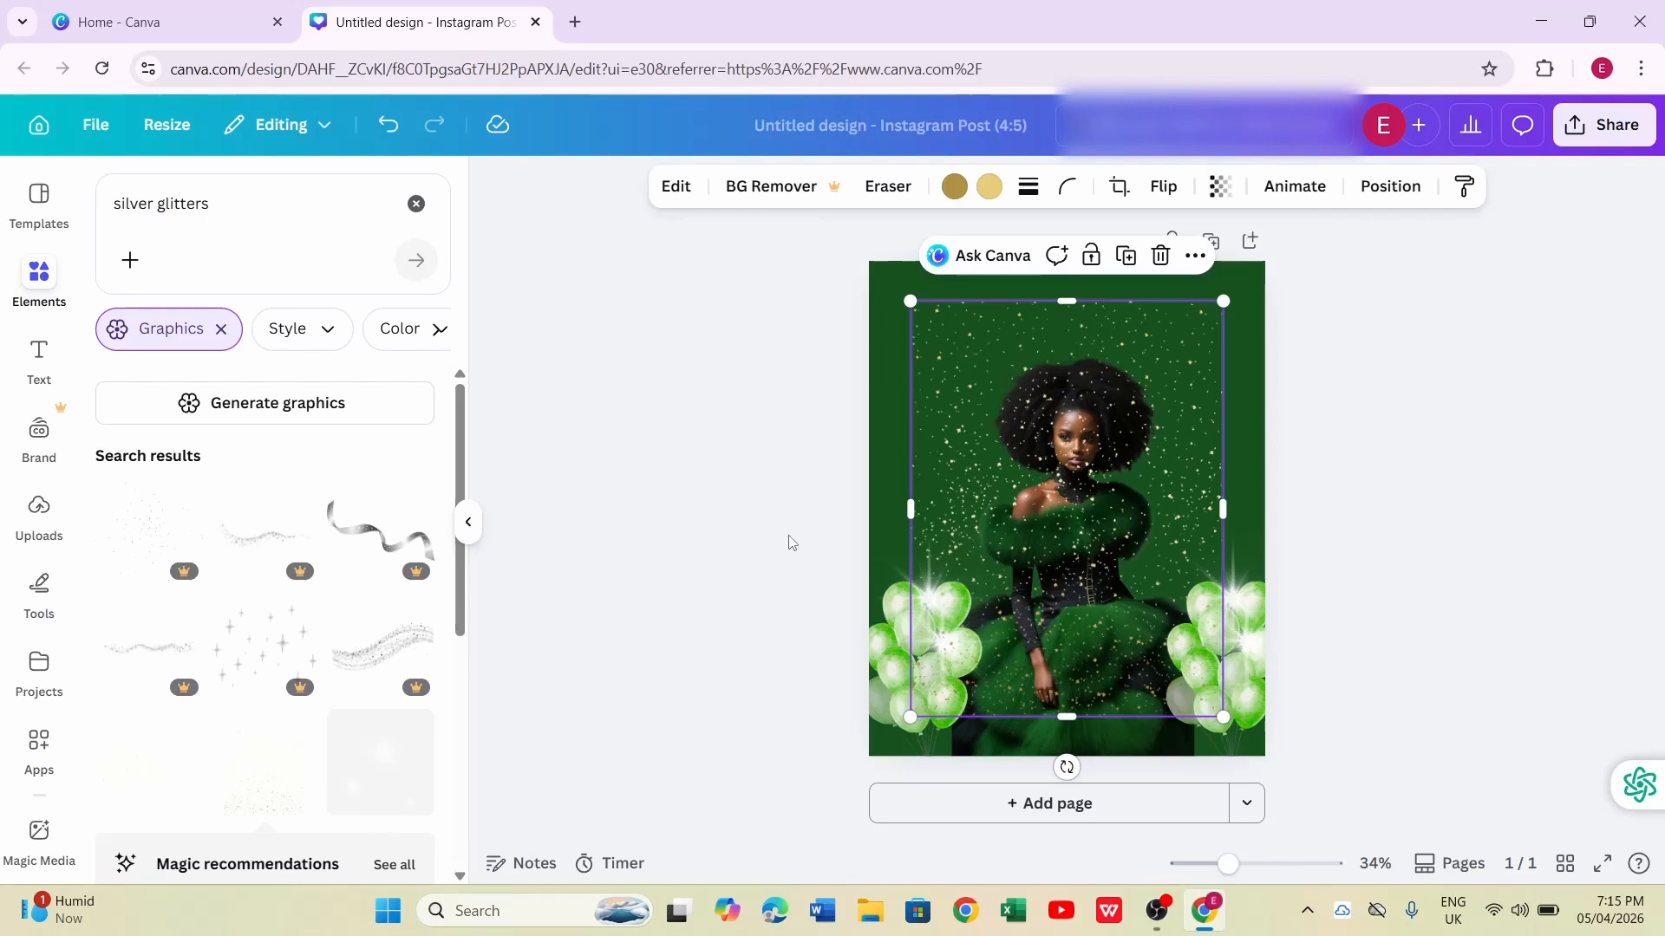
{"action": "left_click", "coordinate": [1194, 259]}
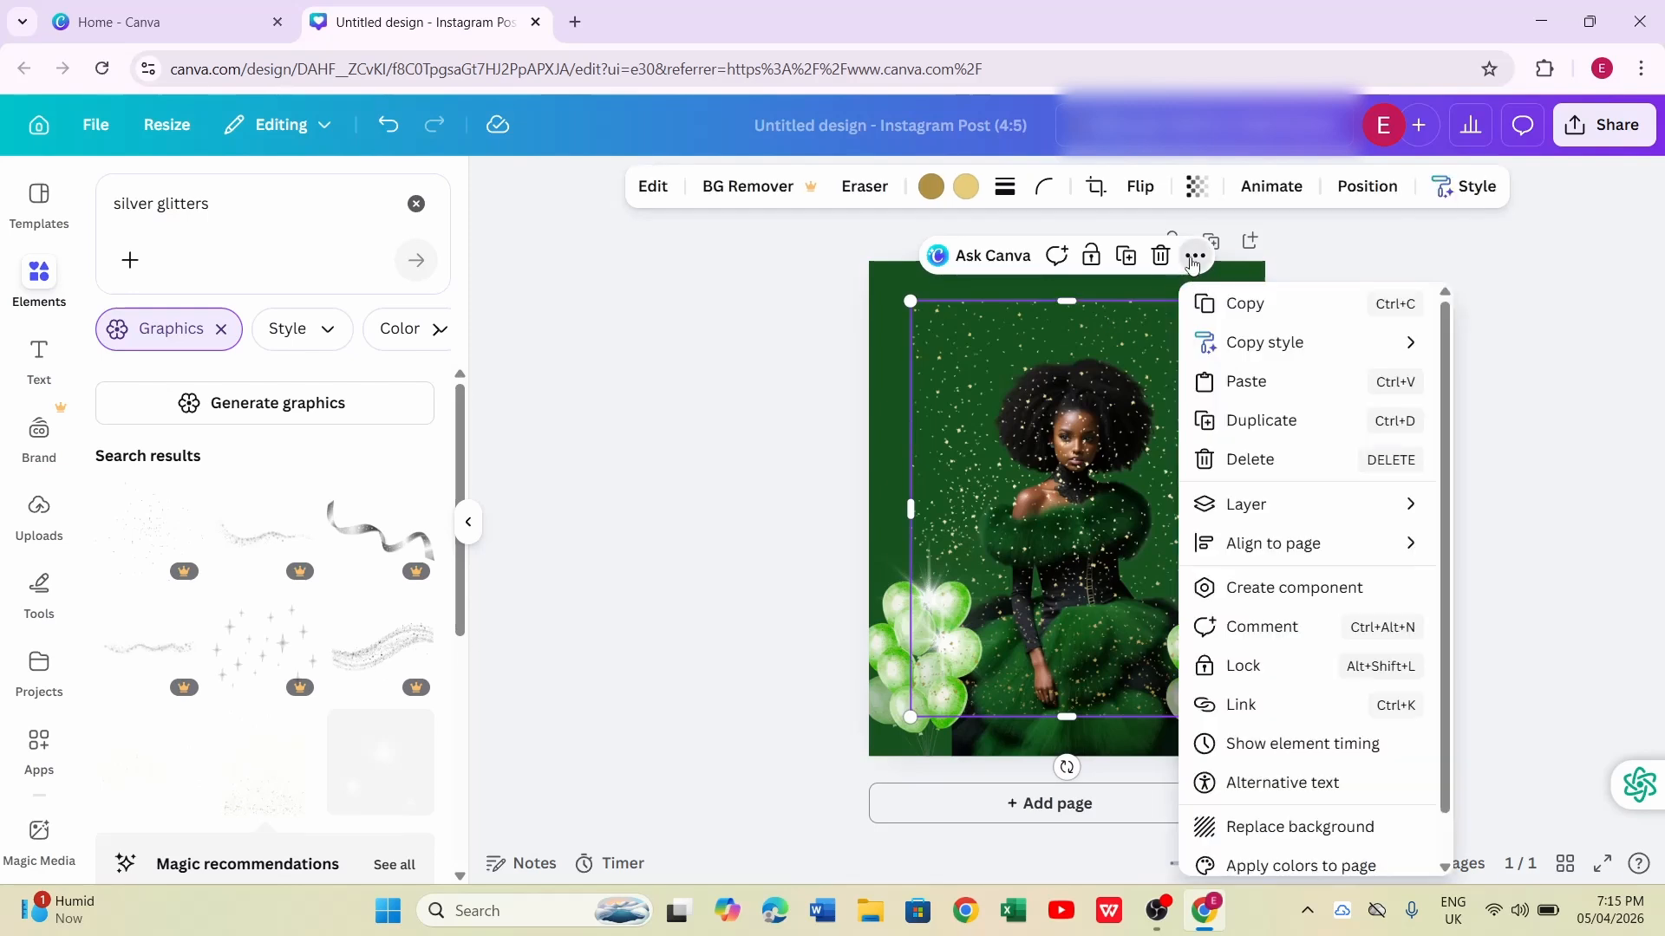
{"action": "mouse_move", "coordinate": [1251, 507]}
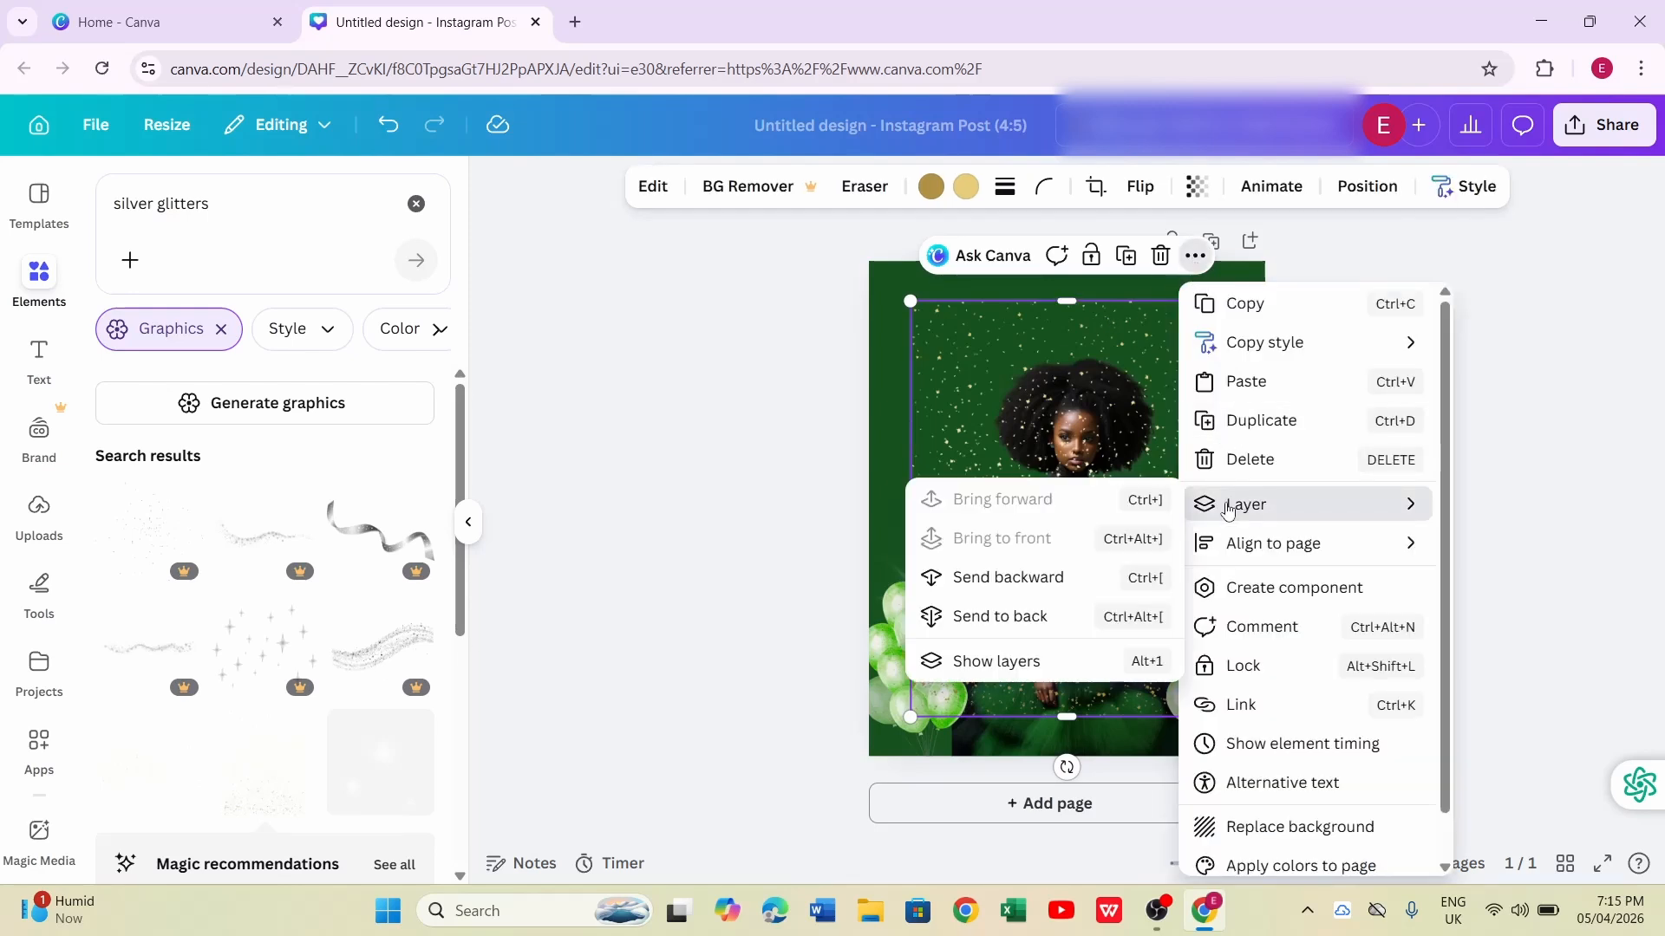
{"action": "left_click", "coordinate": [1038, 617]}
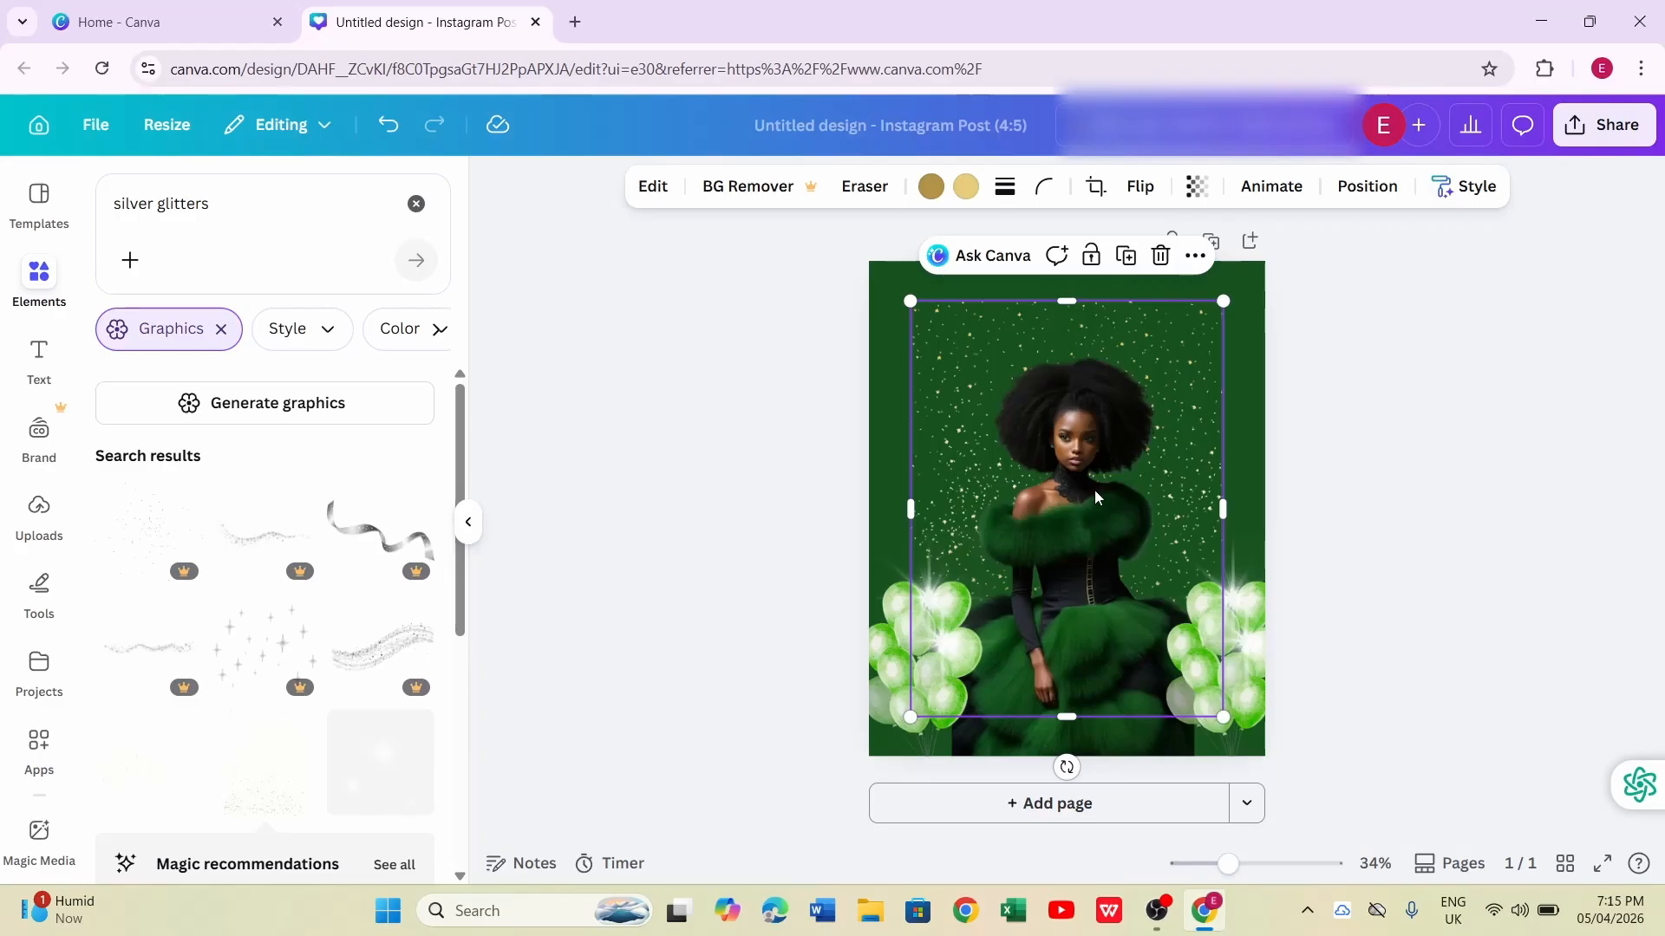
{"action": "left_click_drag", "start_coordinate": [1225, 301], "coordinate": [1253, 262]}
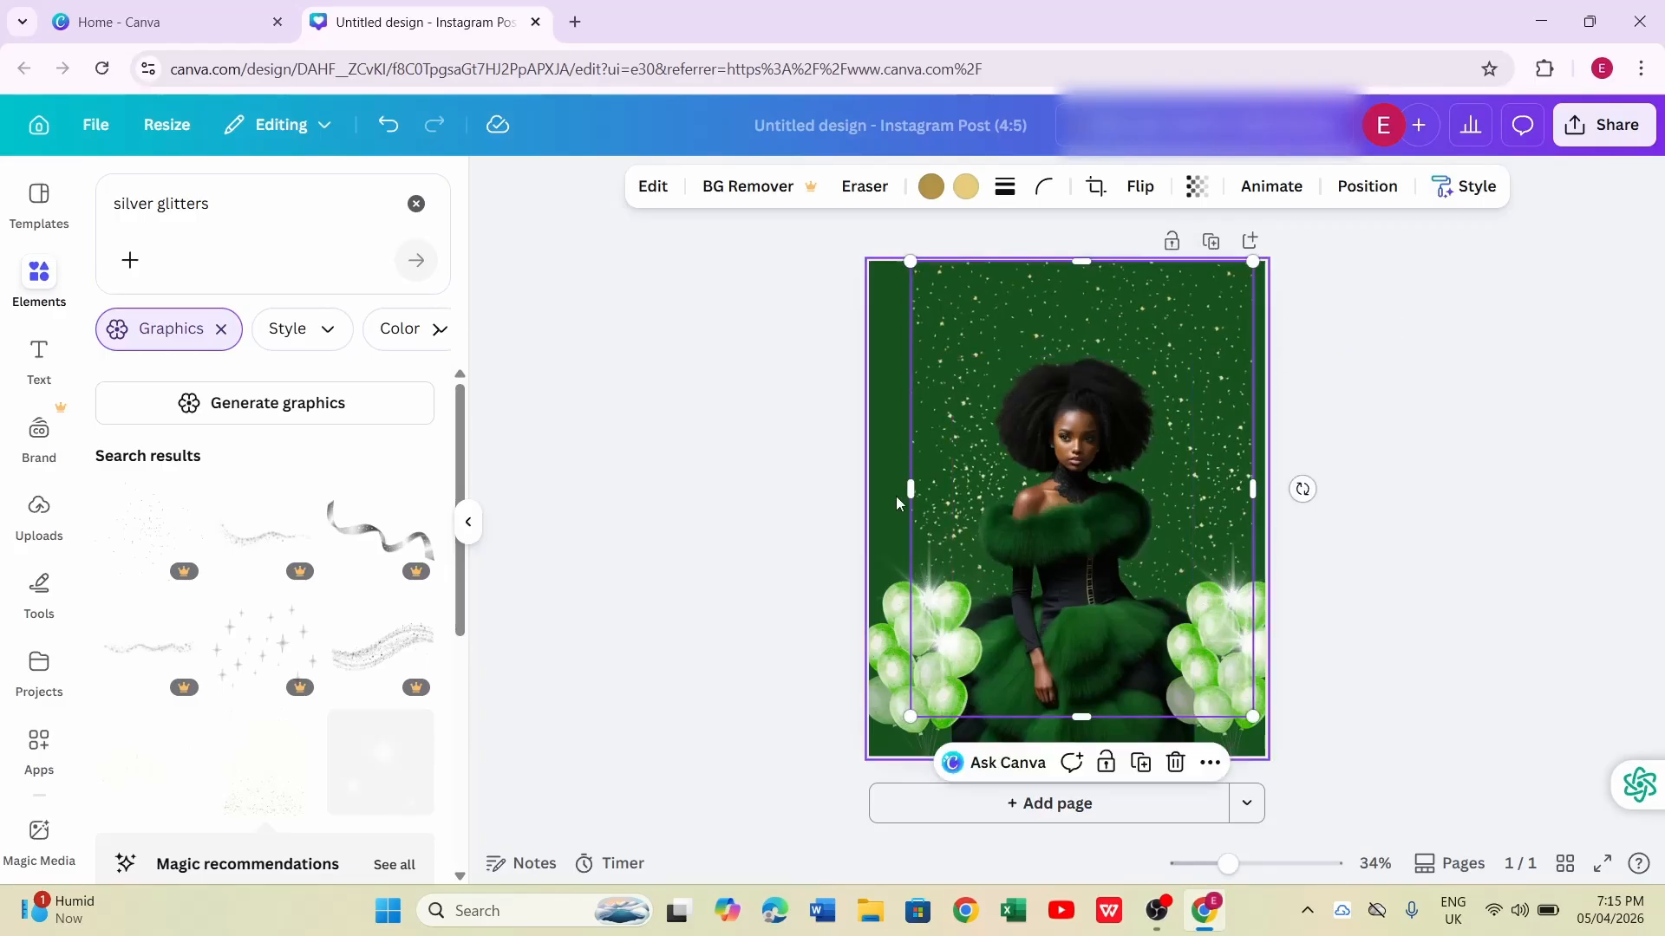
{"action": "left_click_drag", "start_coordinate": [909, 485], "coordinate": [873, 484]}
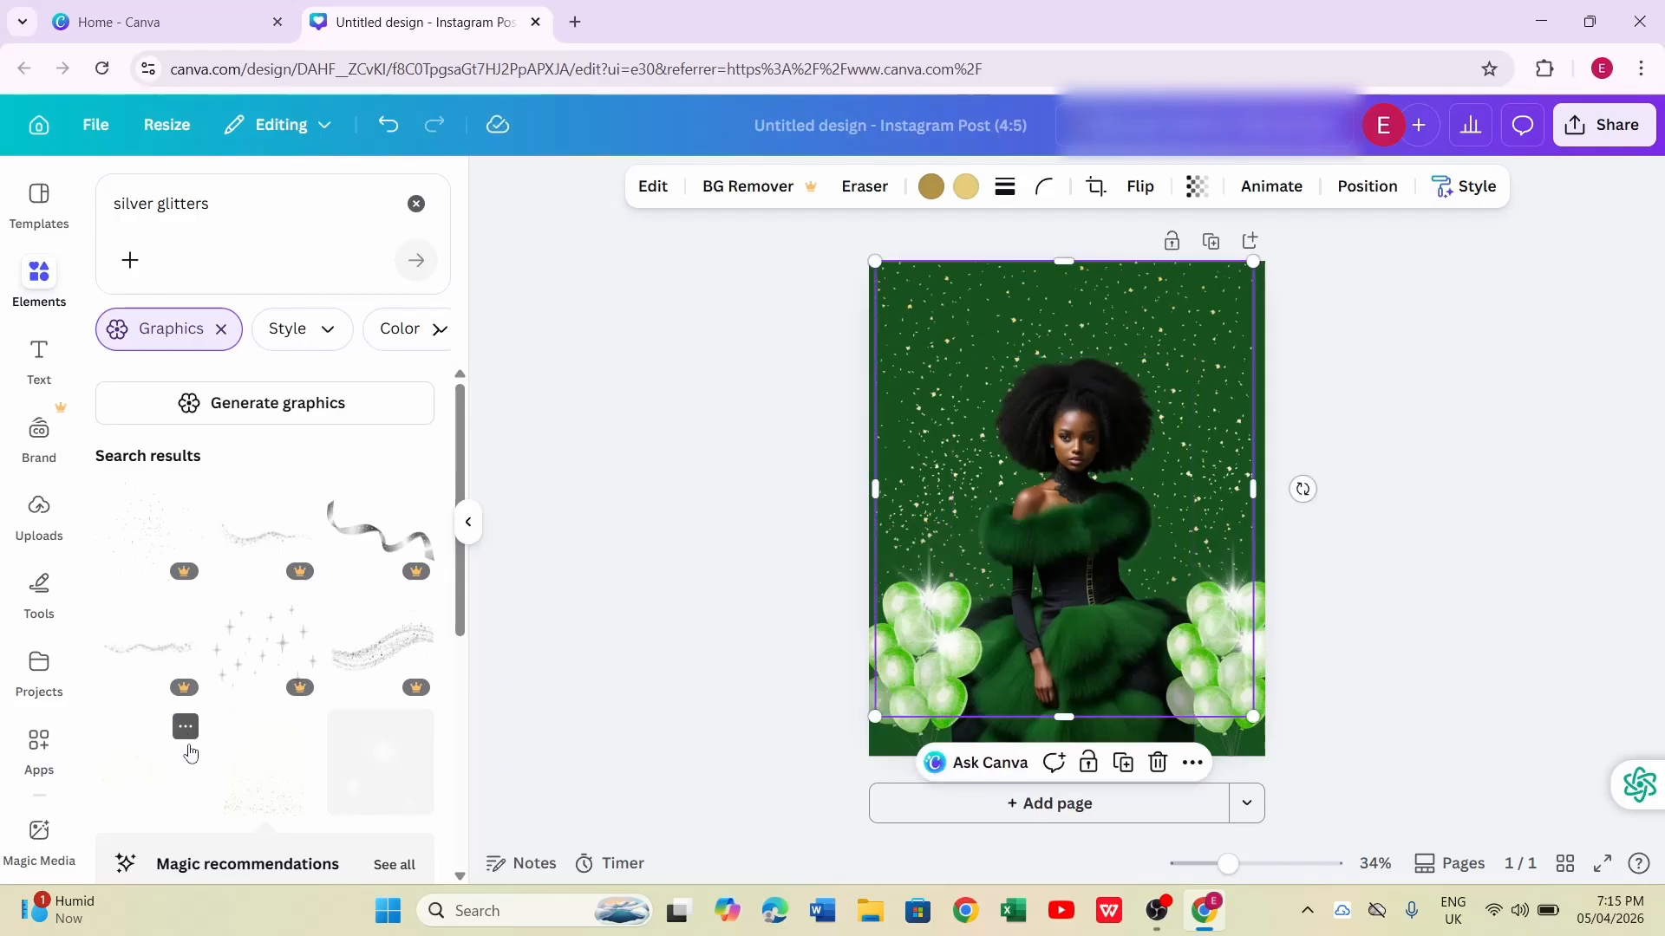
Add the graphic of hanging gold star strings and delete the gold glitter dots from the page
{"action": "left_click", "coordinate": [192, 772]}
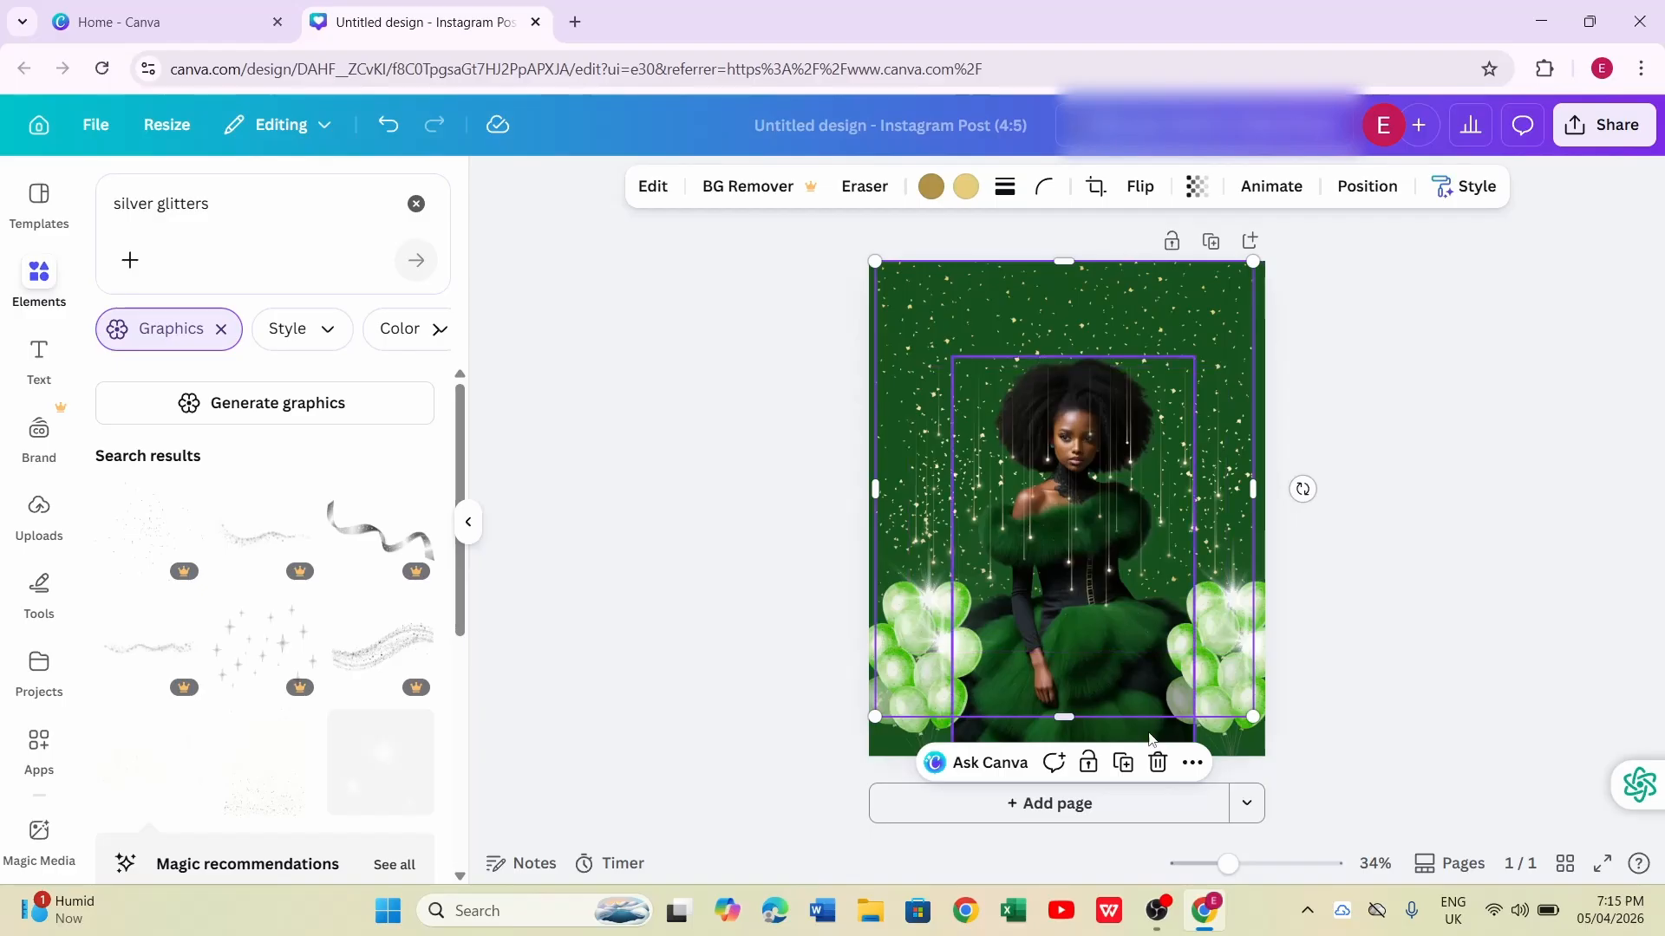
{"action": "left_click", "coordinate": [1158, 763]}
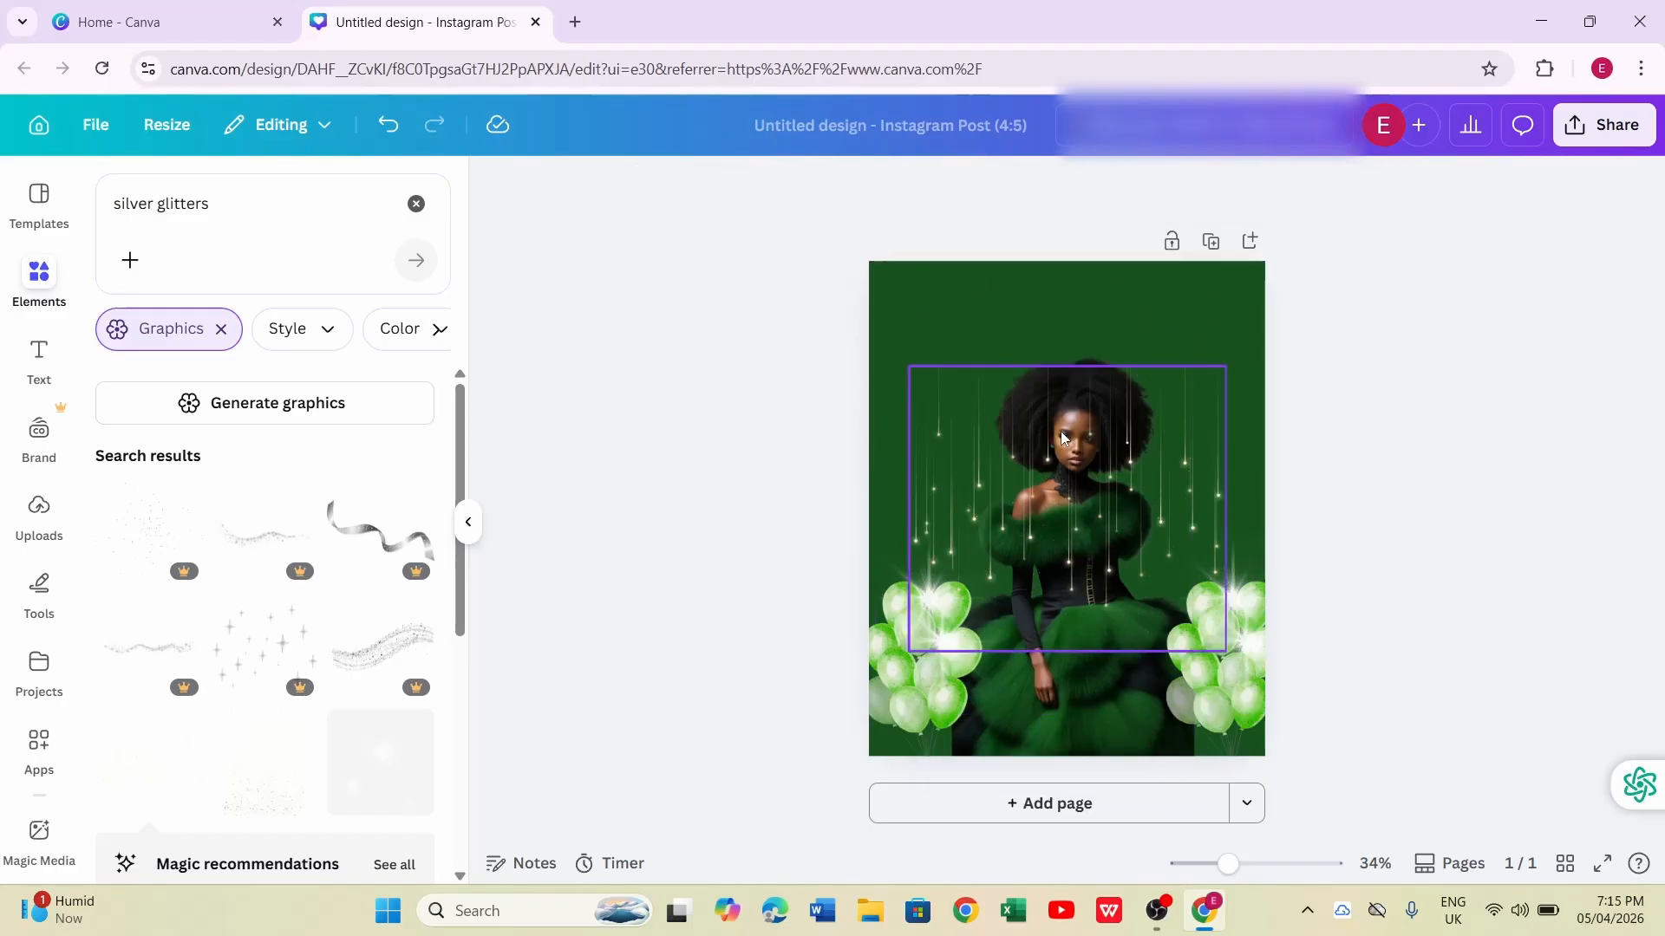
Send the hanging star strings to the back, behind the portrait and balloons
{"action": "left_click", "coordinate": [1056, 362]}
{"action": "right_click", "coordinate": [1058, 446]}
{"action": "left_click", "coordinate": [971, 450]}
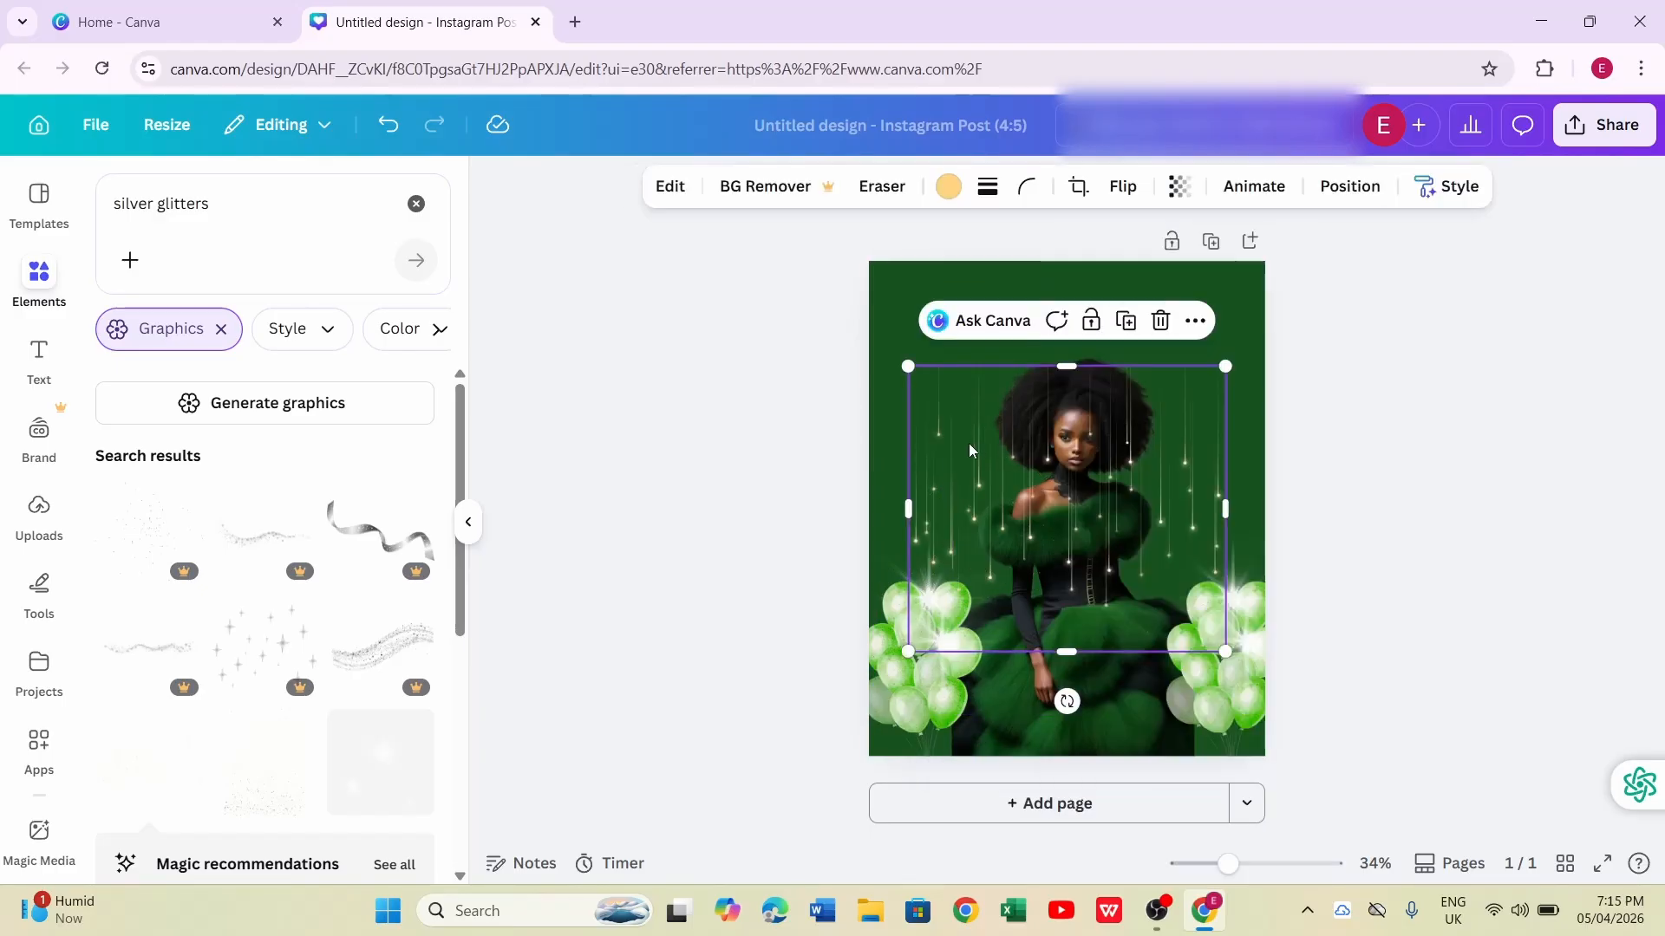
{"action": "right_click", "coordinate": [957, 369]}
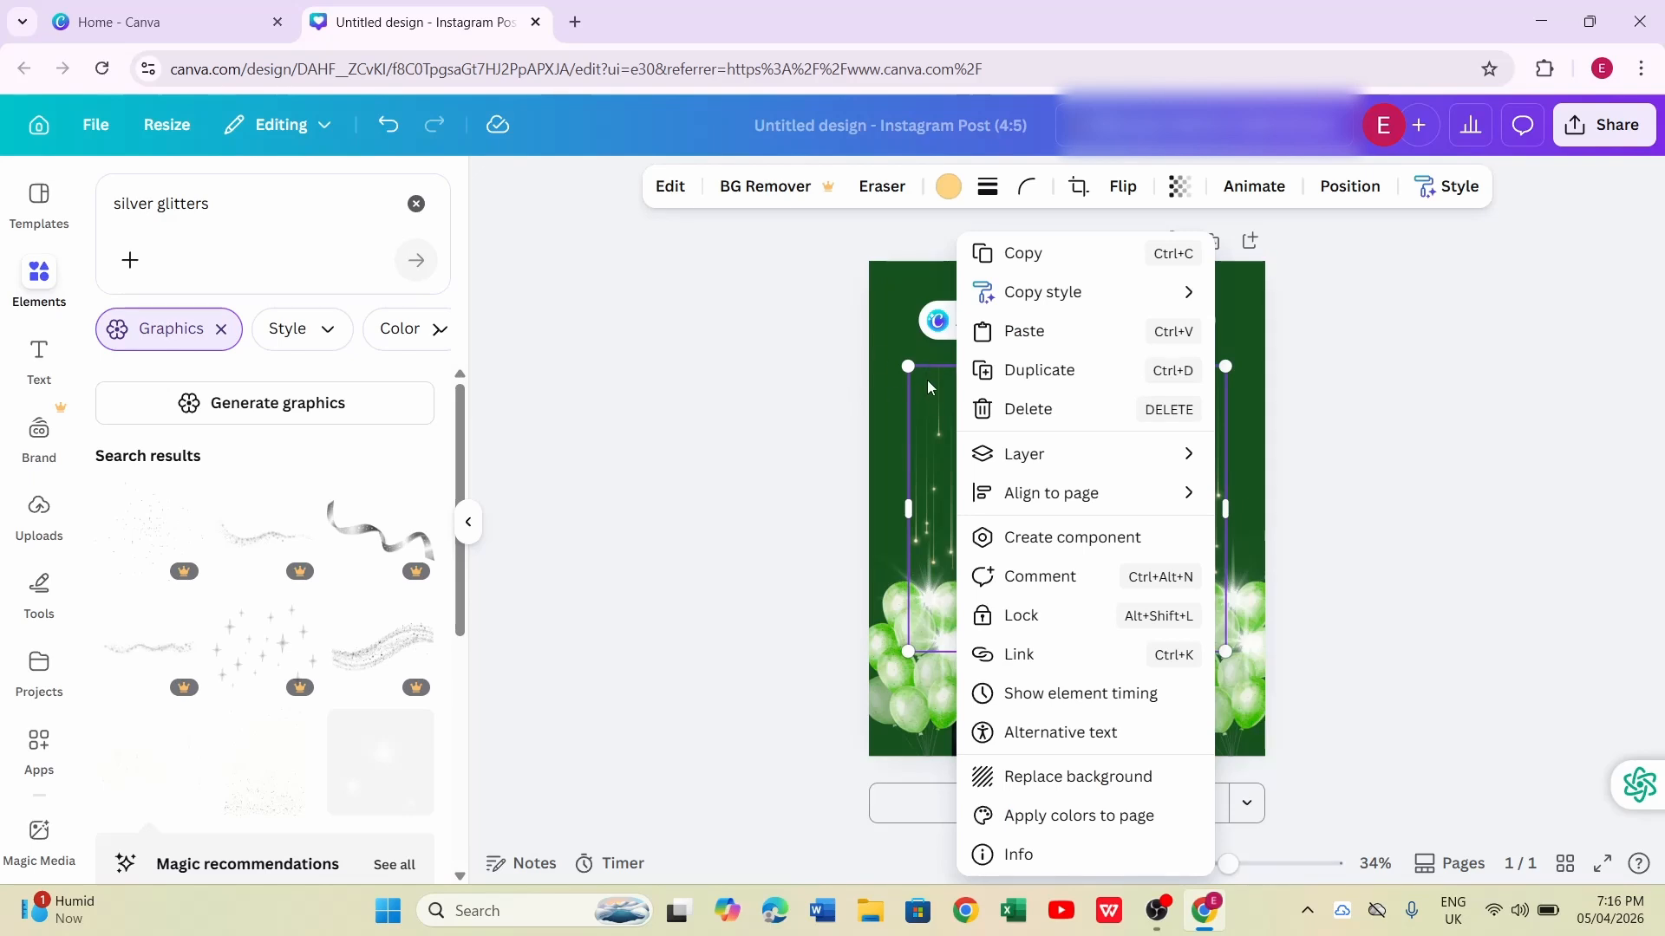
{"action": "mouse_move", "coordinate": [1015, 455]}
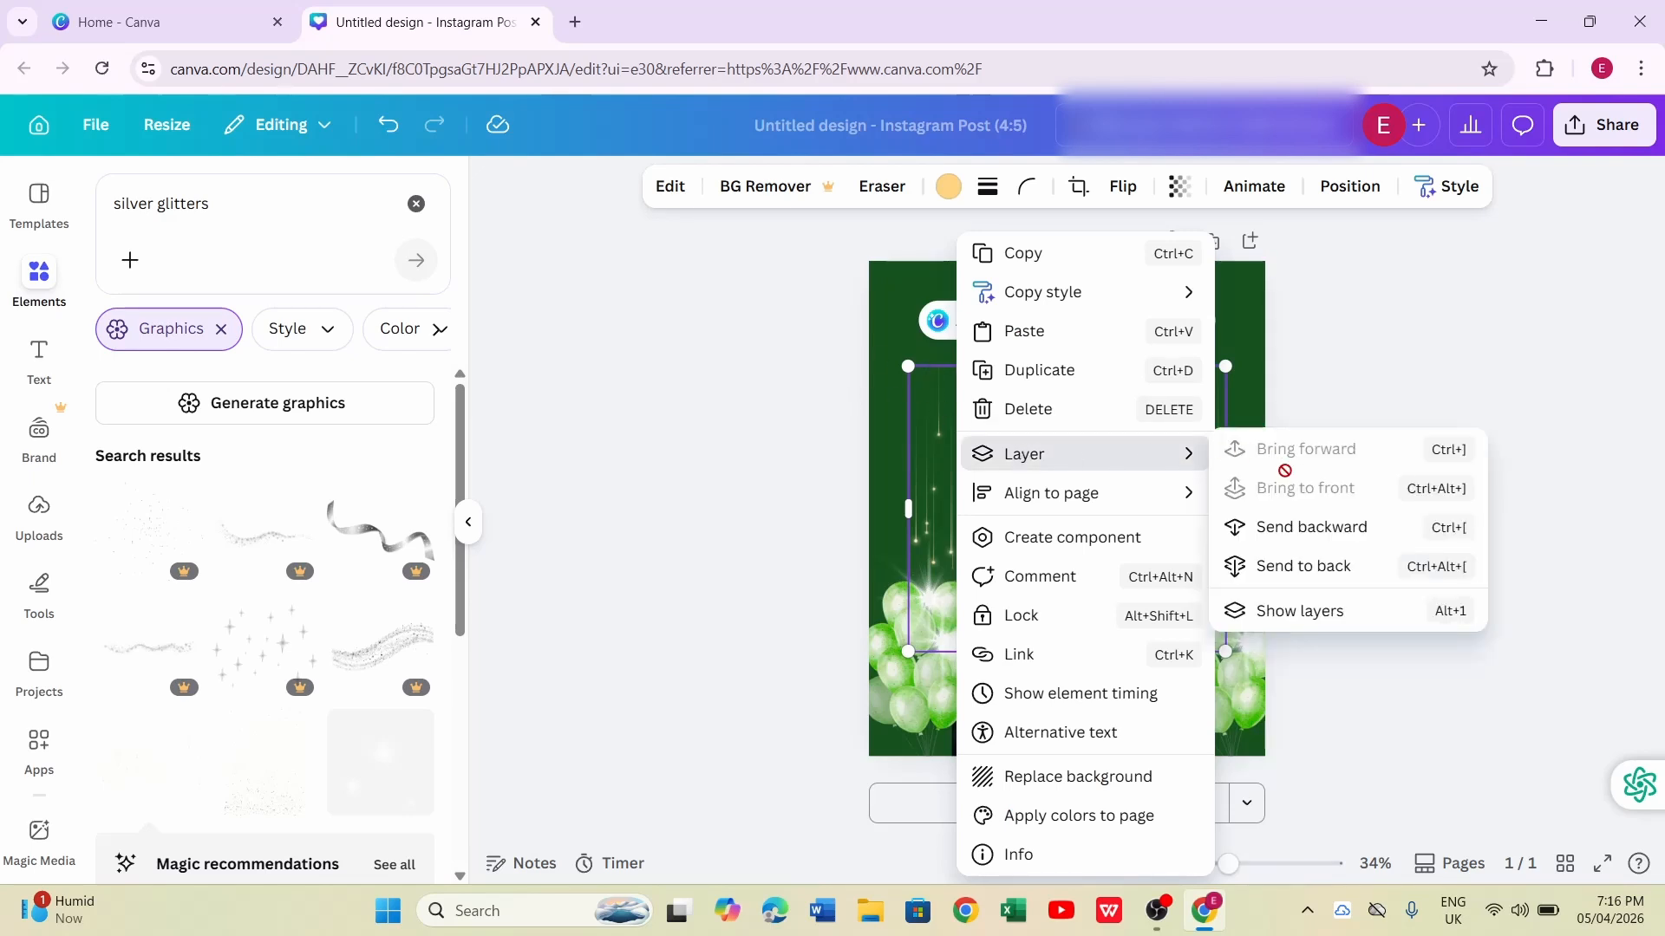
{"action": "left_click", "coordinate": [1305, 567]}
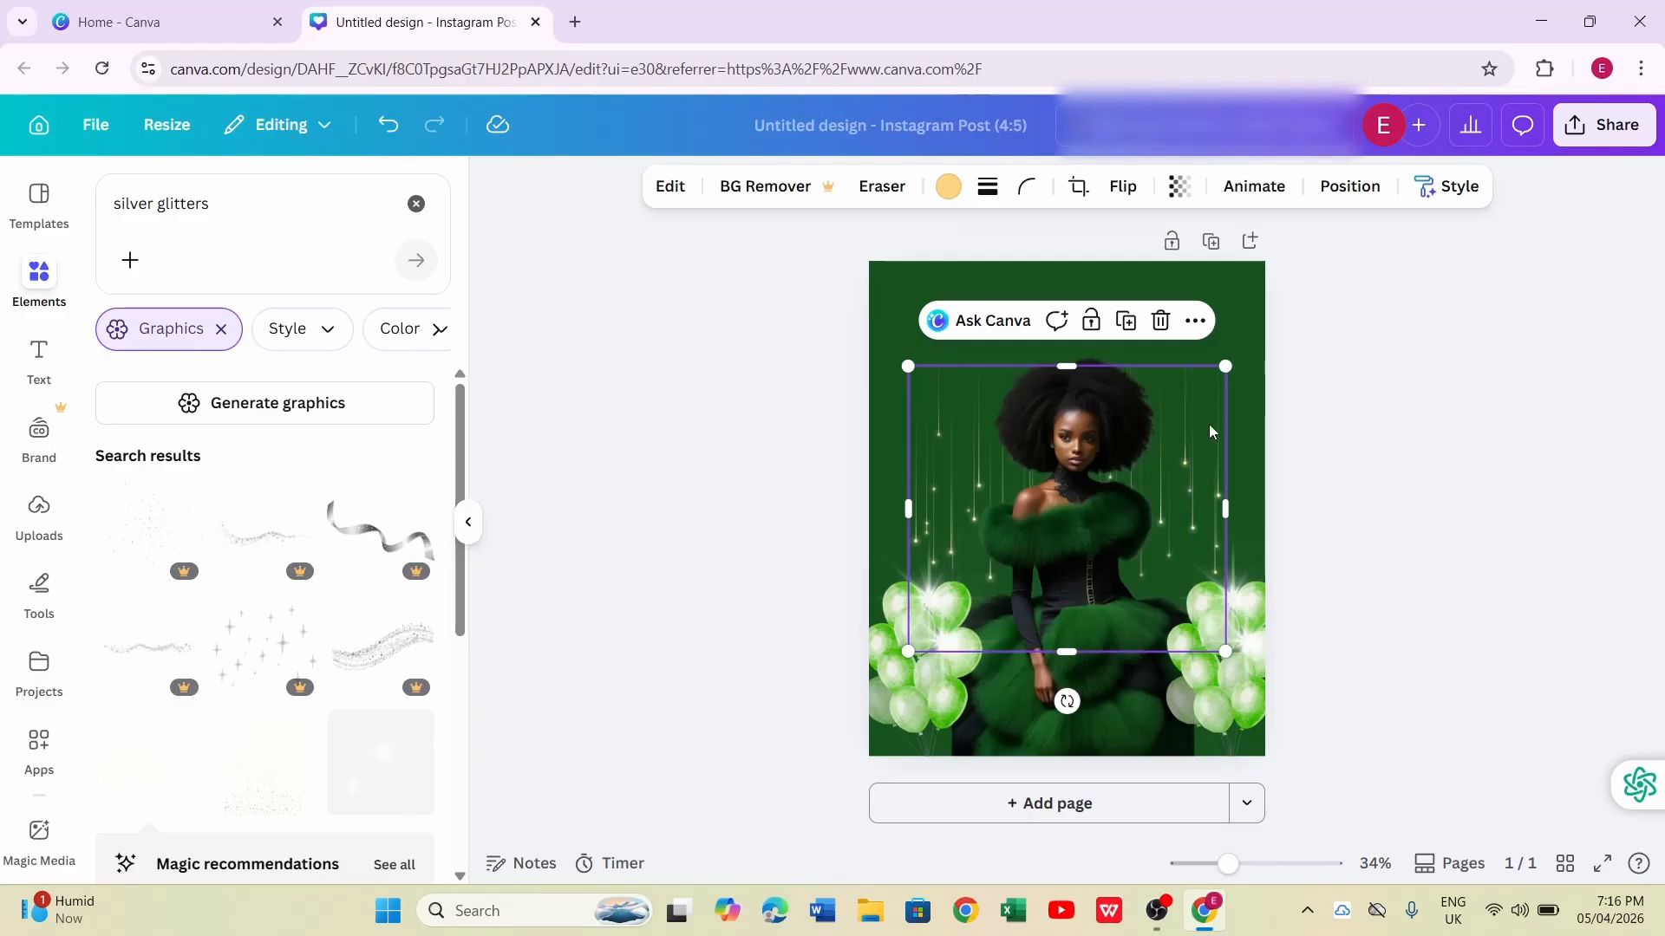
Stretch the hanging star strings to the full page width and move them up so they hang from the page's upper edge
{"action": "left_click_drag", "start_coordinate": [1227, 510], "coordinate": [1265, 488]}
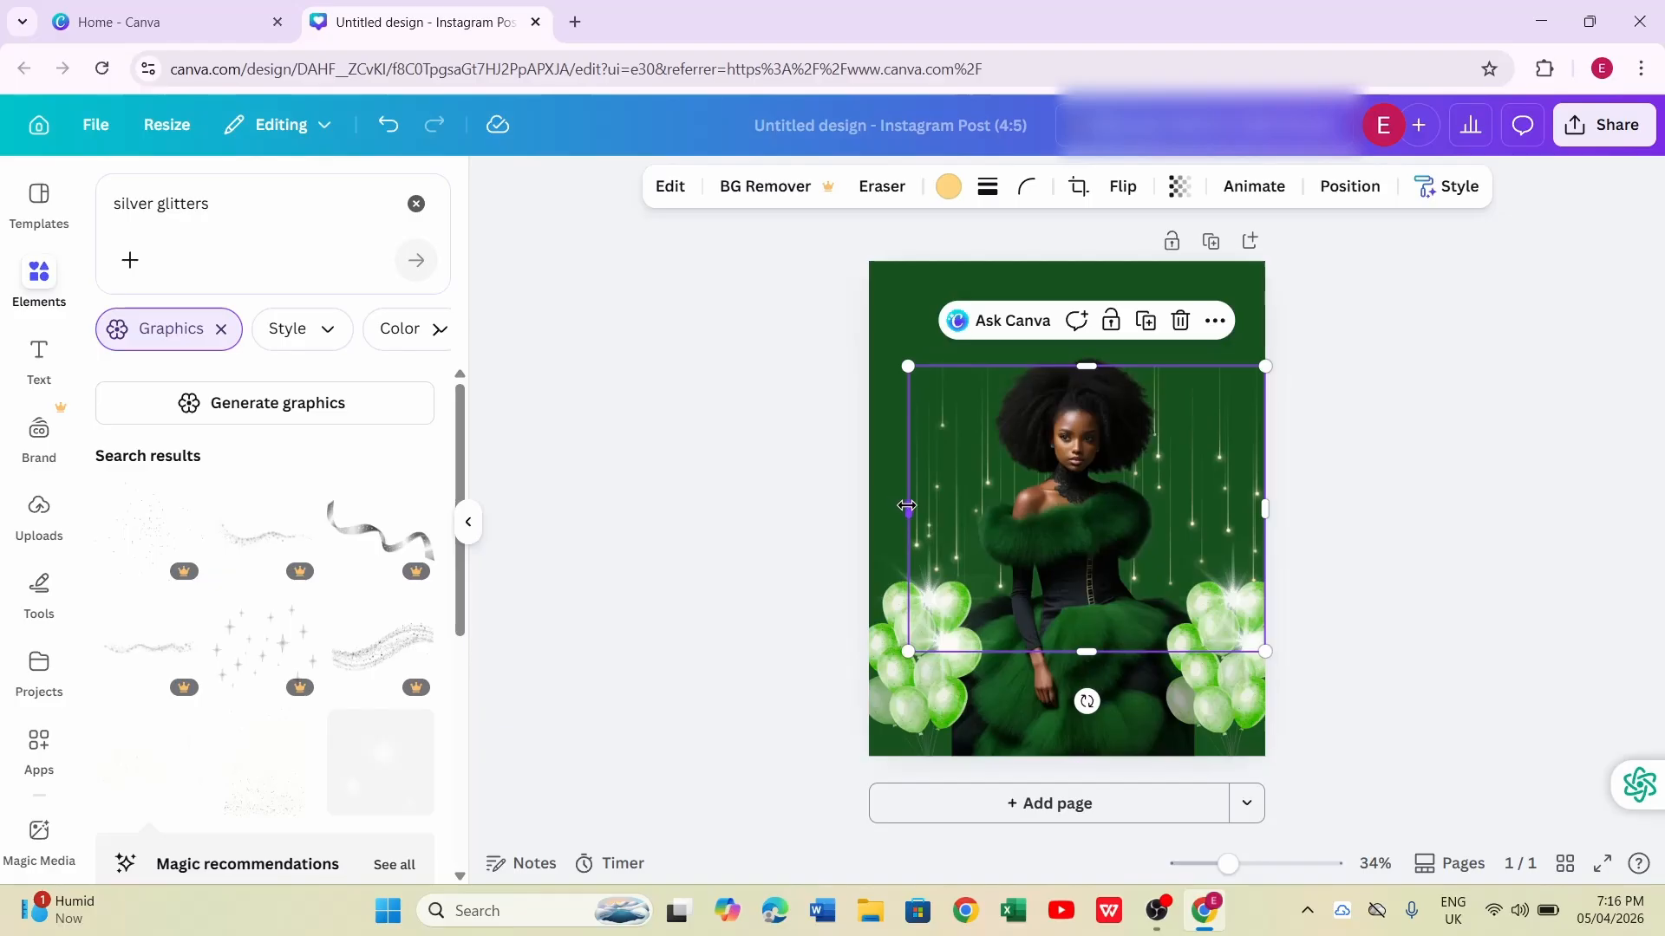
{"action": "left_click_drag", "start_coordinate": [907, 506], "coordinate": [868, 503]}
{"action": "left_click_drag", "start_coordinate": [990, 429], "coordinate": [986, 223]}
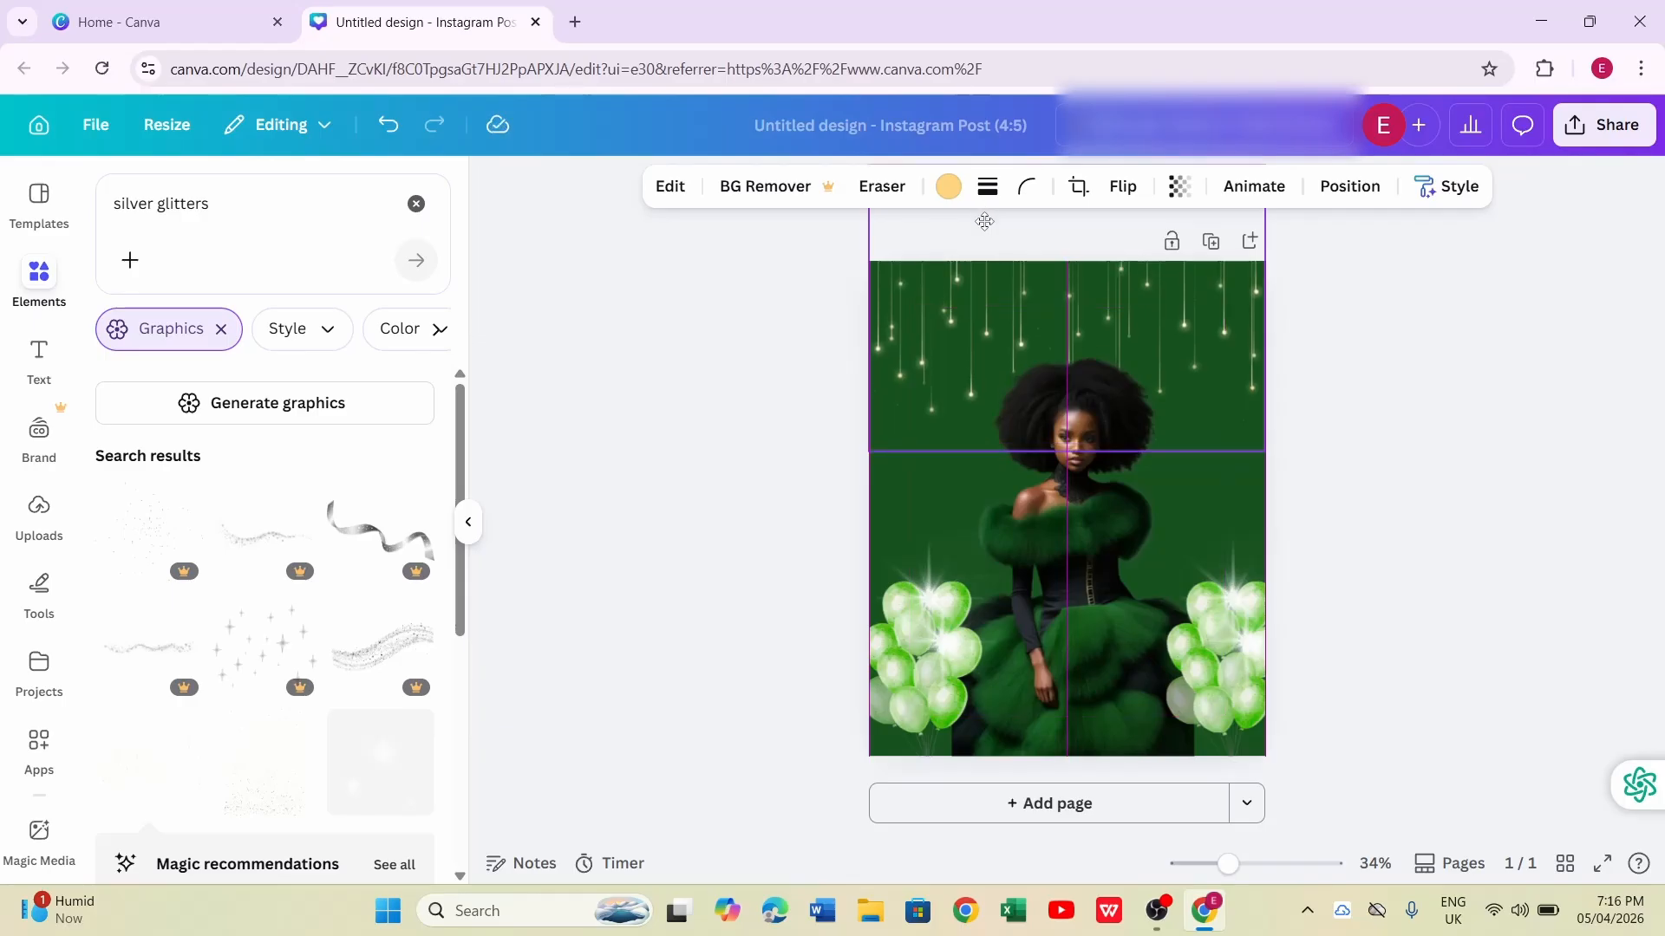
{"action": "left_click", "coordinate": [1234, 524]}
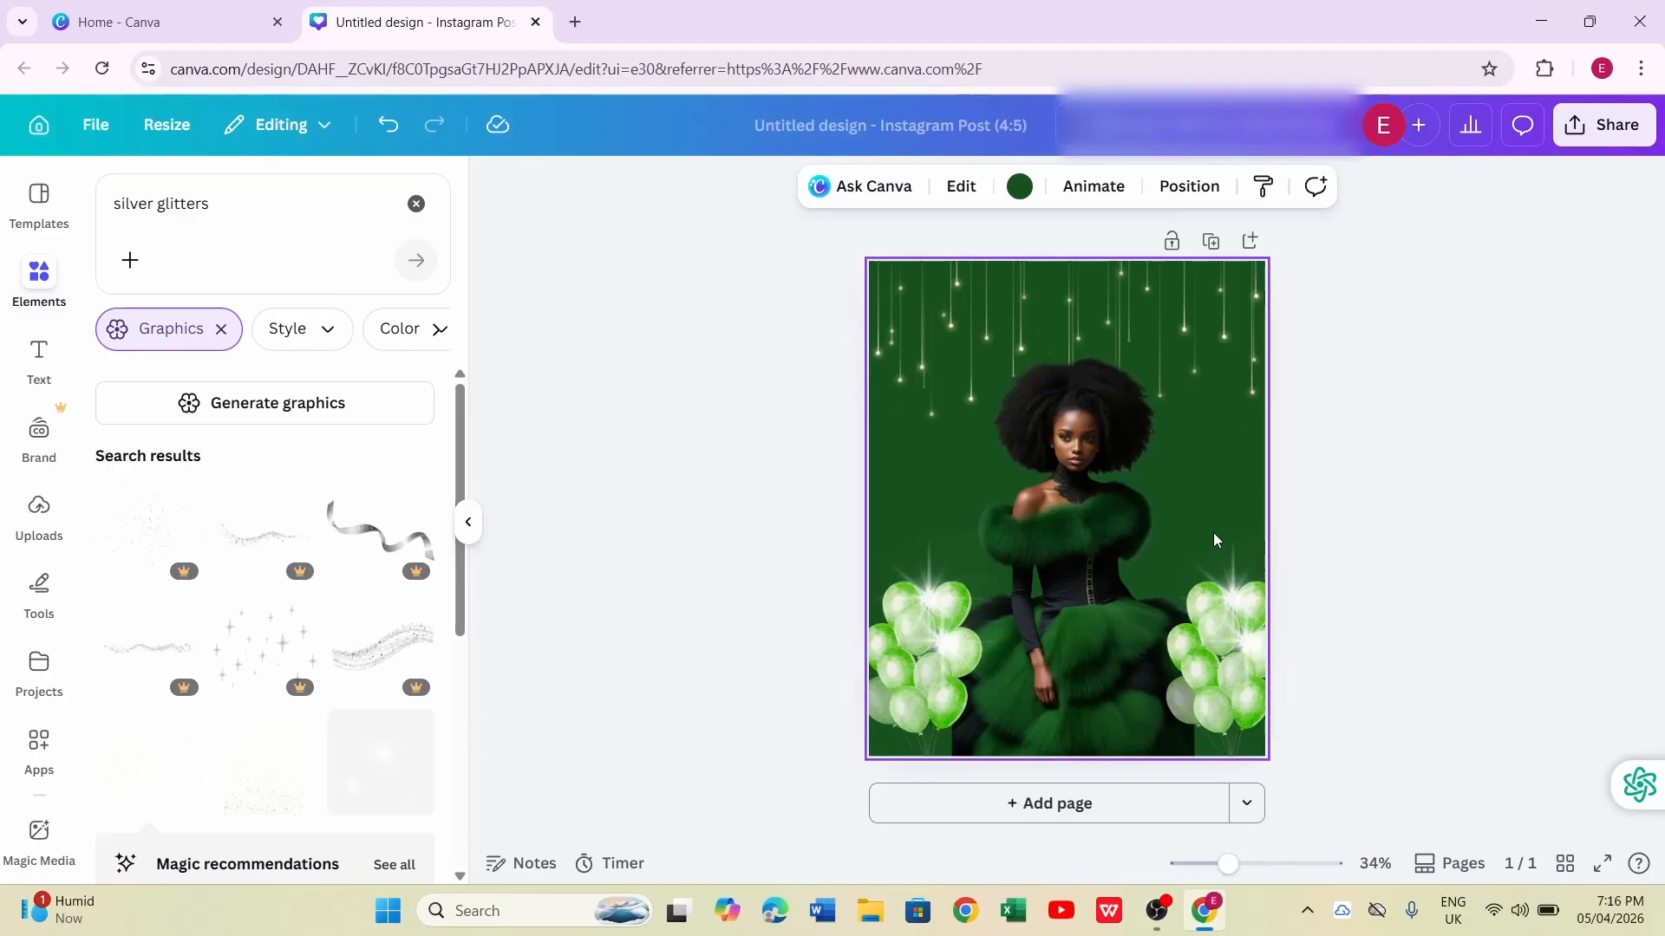
Move the left balloons slightly down and align their frame with the page's left edge
{"action": "left_click", "coordinate": [931, 686]}
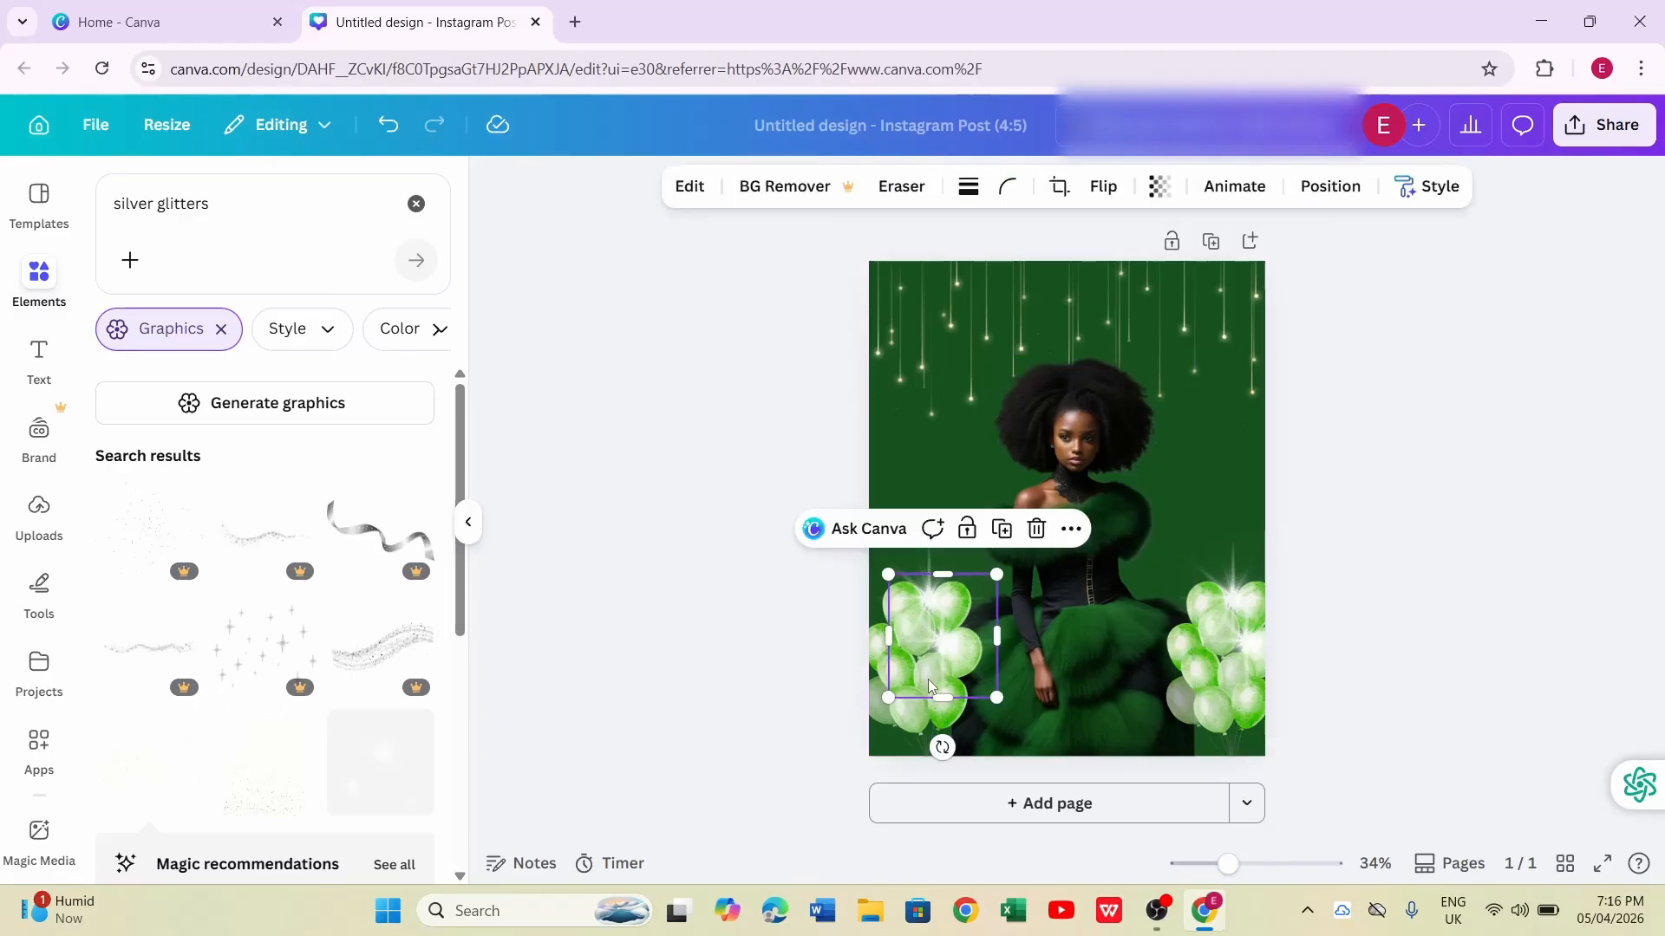
{"action": "left_click", "coordinate": [902, 694]}
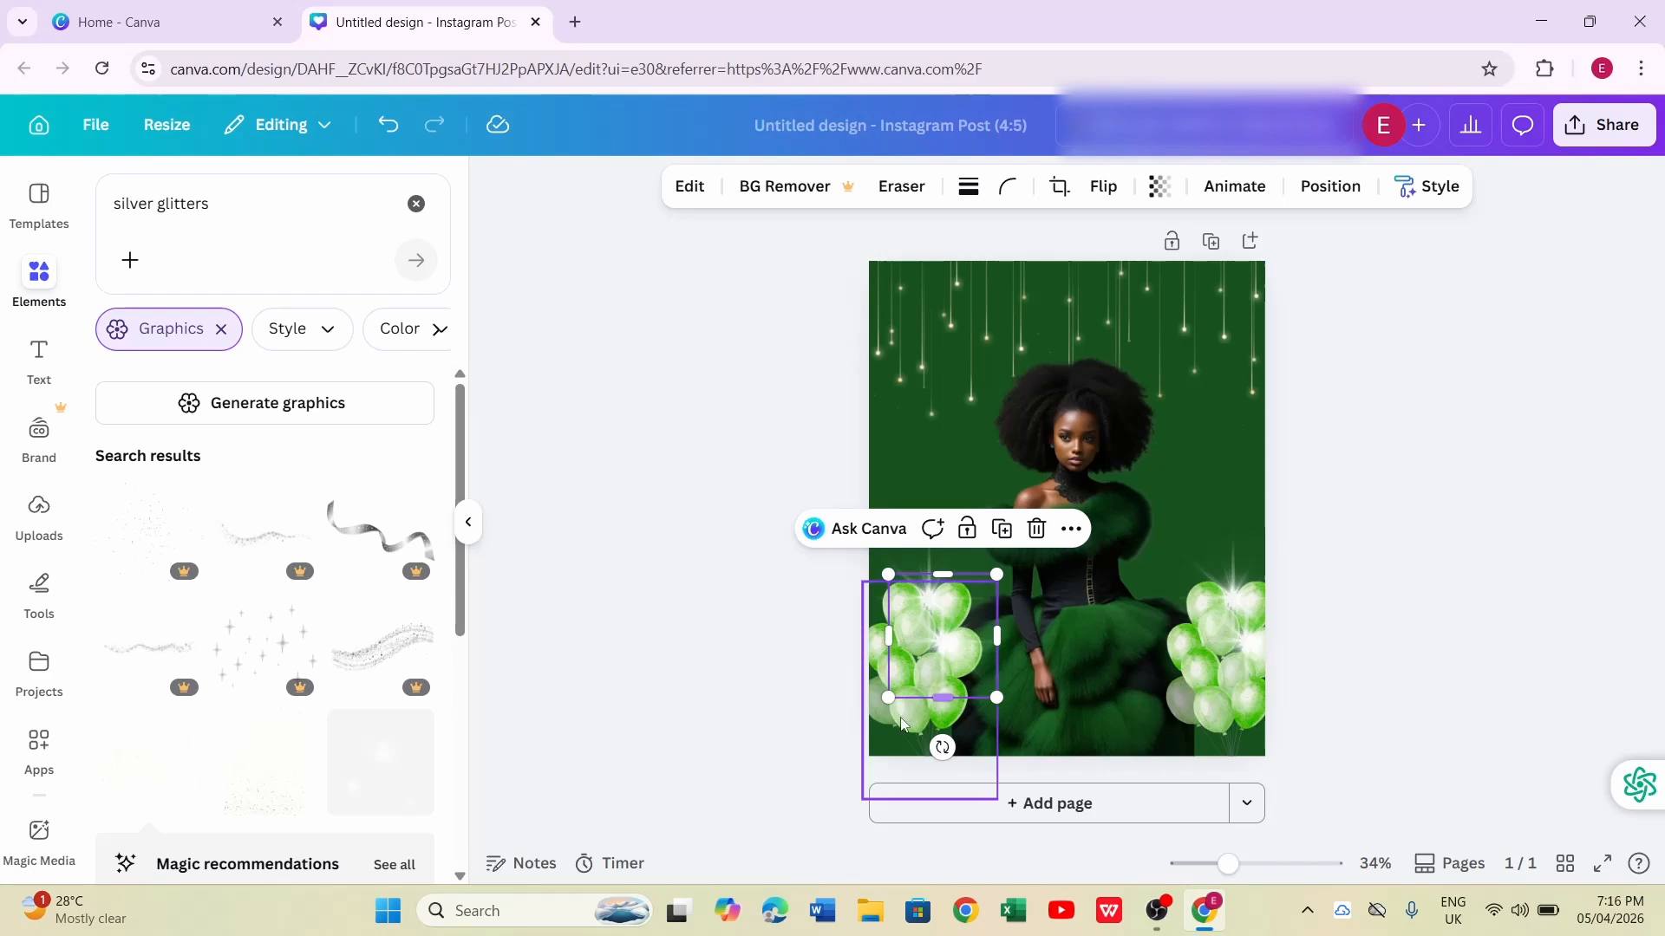
{"action": "left_click_drag", "start_coordinate": [905, 729], "coordinate": [910, 736]}
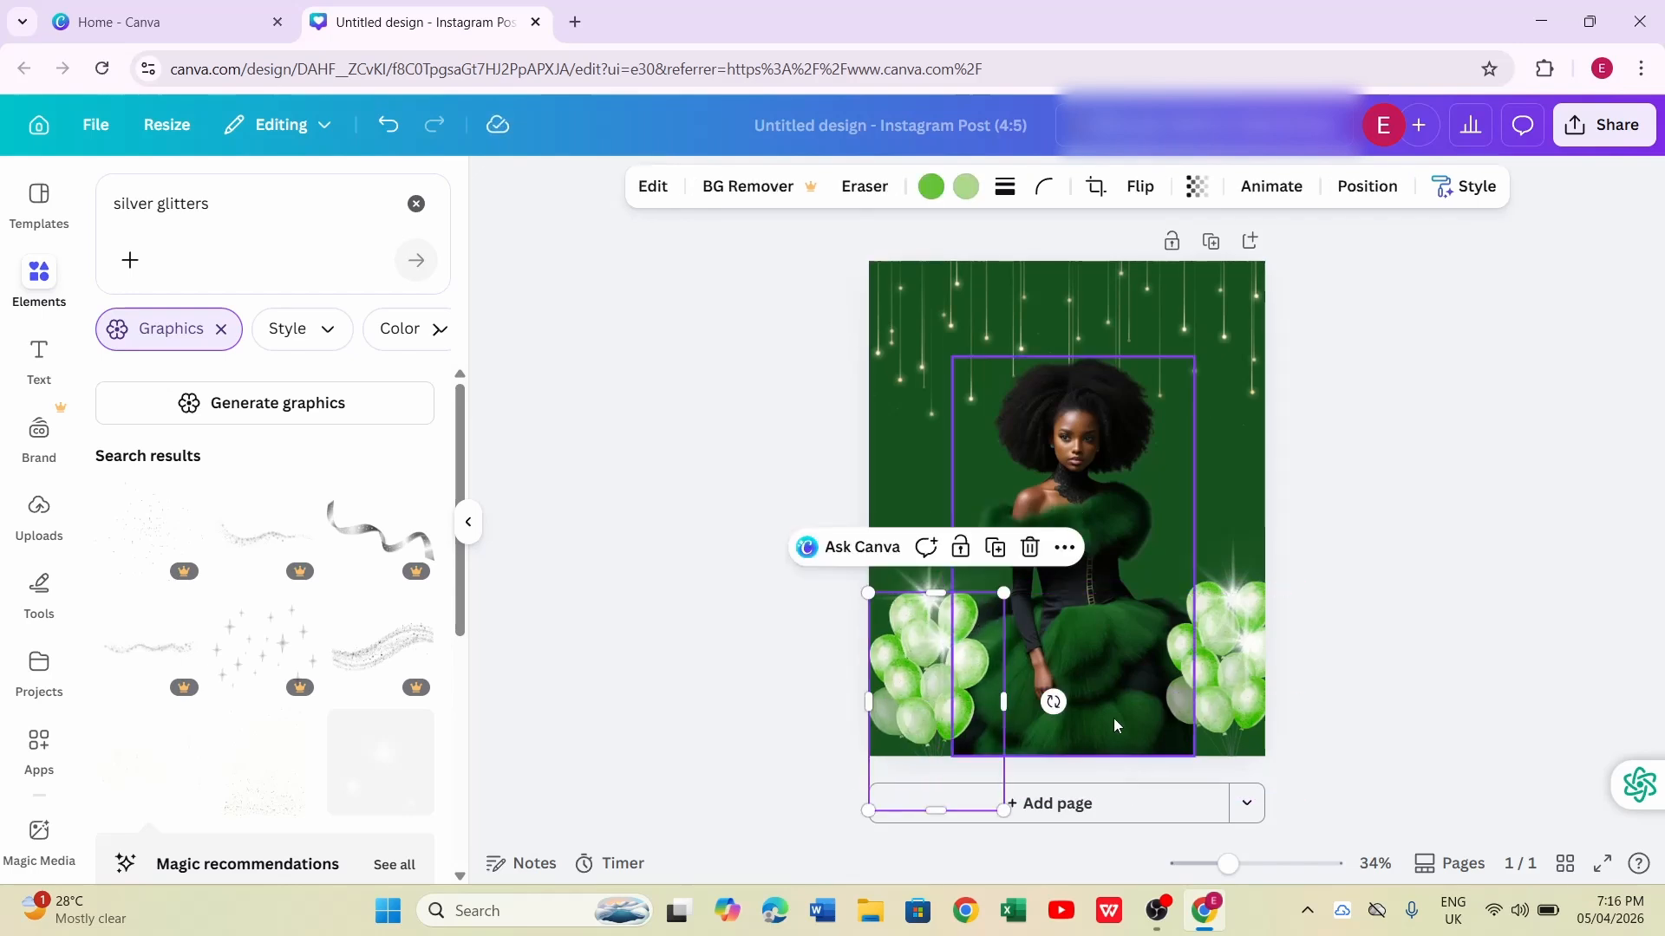
Reposition the lower star sparkle on the right balloons and move those balloons slightly down
{"action": "left_click", "coordinate": [1216, 682]}
{"action": "left_click_drag", "start_coordinate": [1217, 682], "coordinate": [1219, 710]}
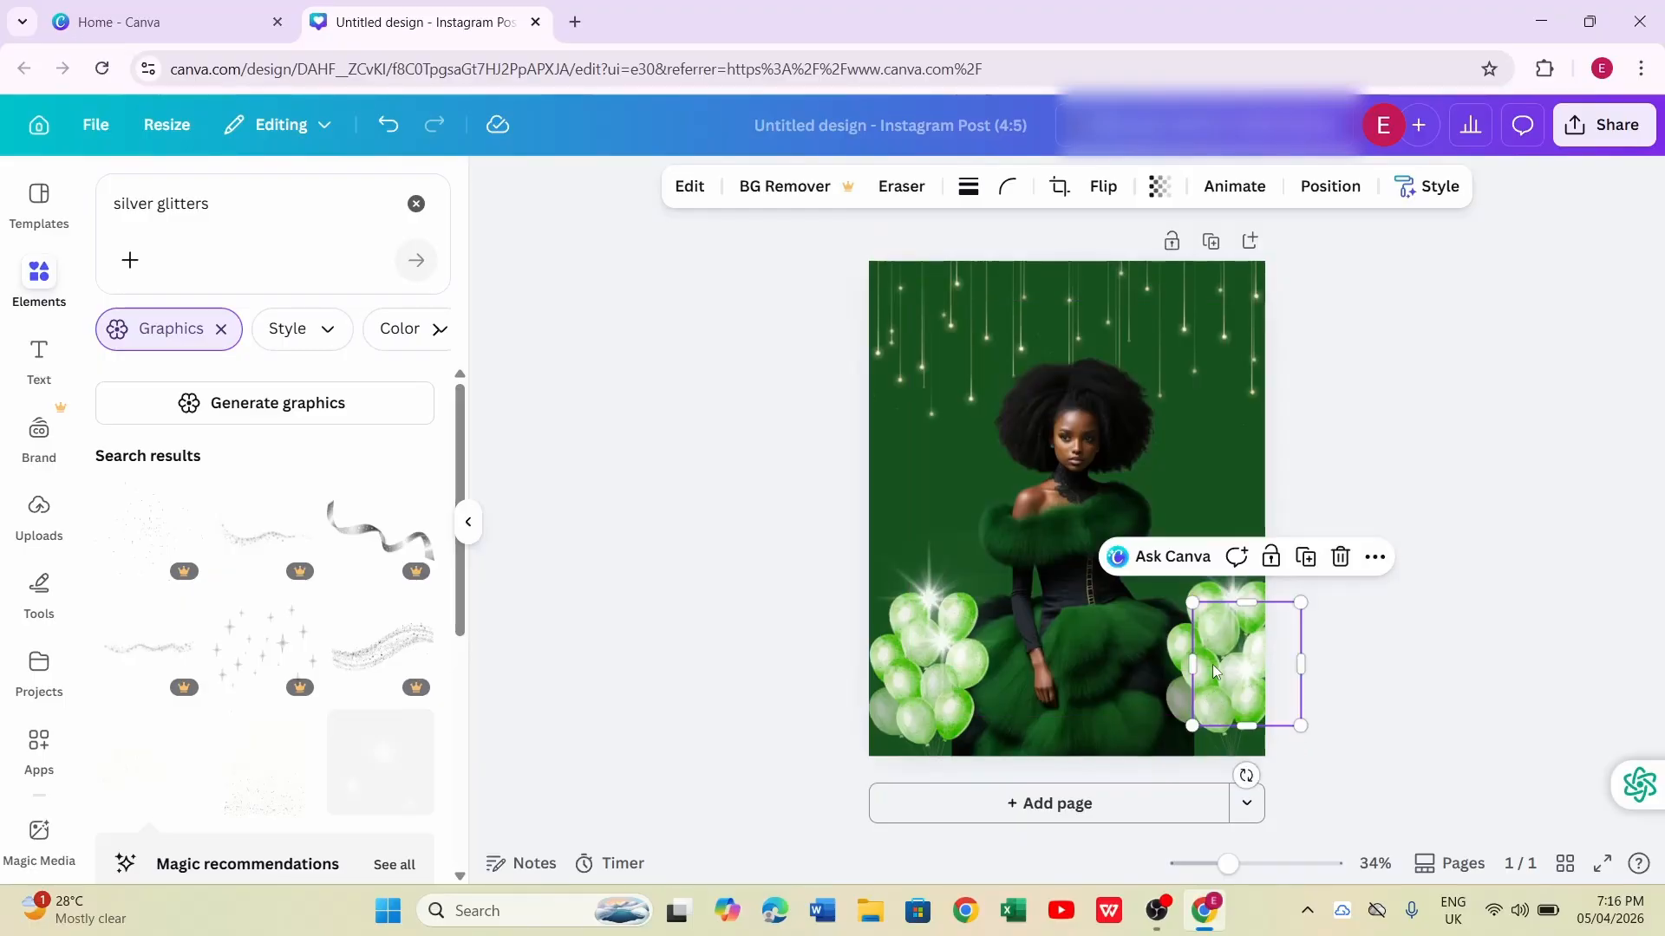
{"action": "left_click_drag", "start_coordinate": [1245, 668], "coordinate": [1240, 642]}
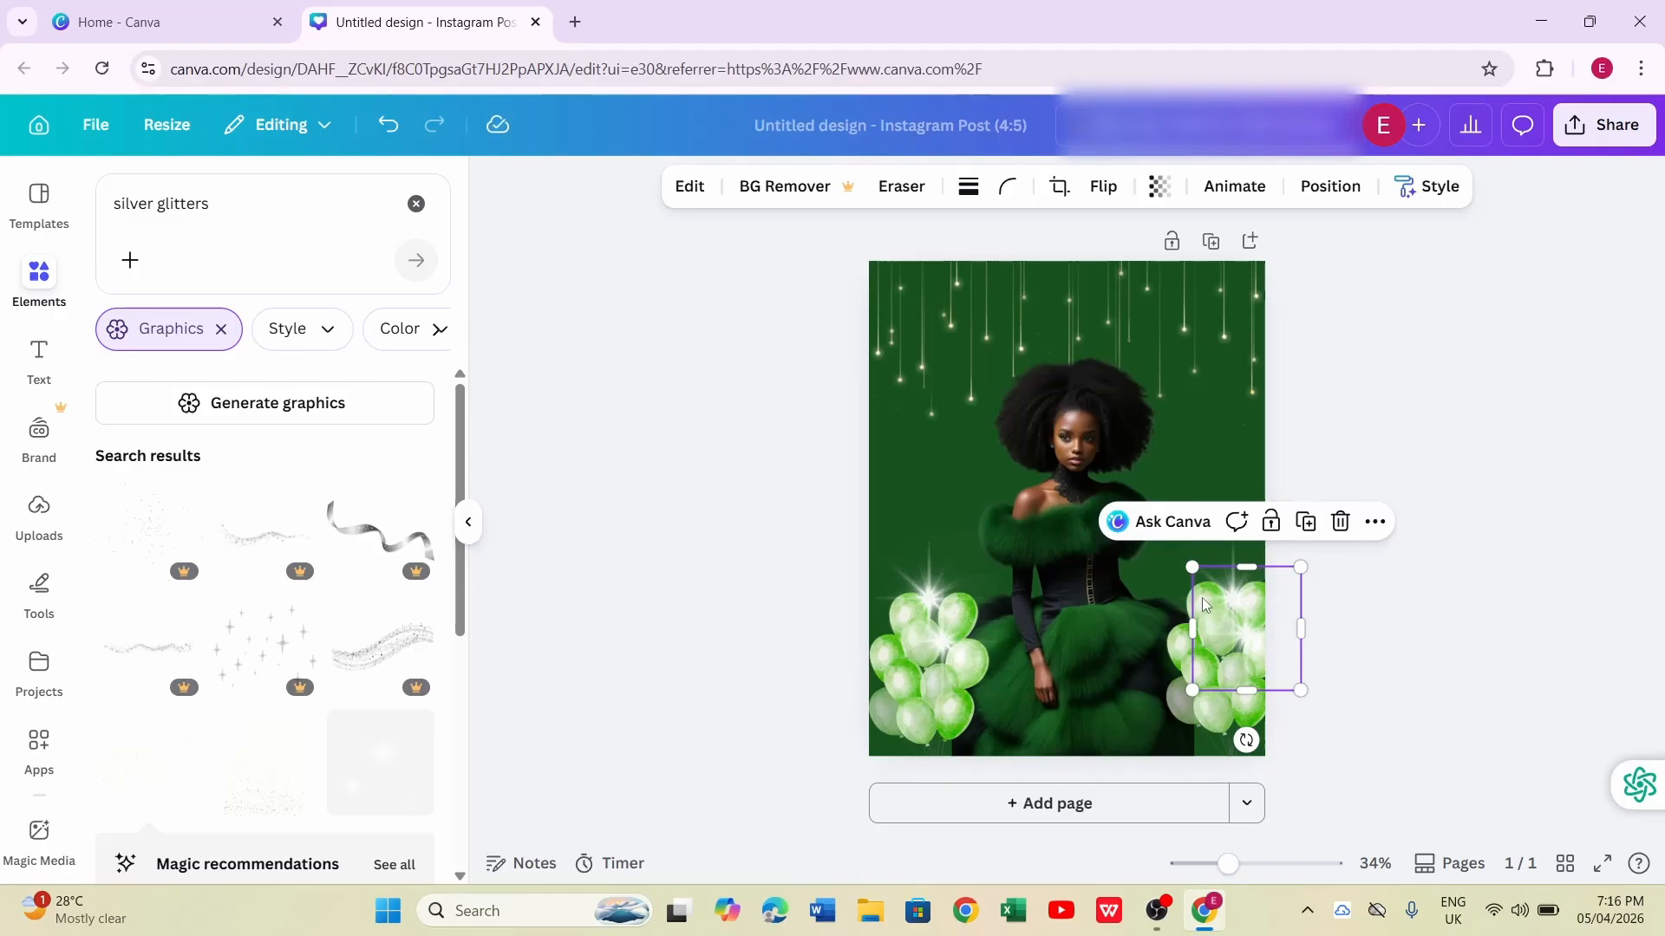
{"action": "left_click", "coordinate": [1191, 621]}
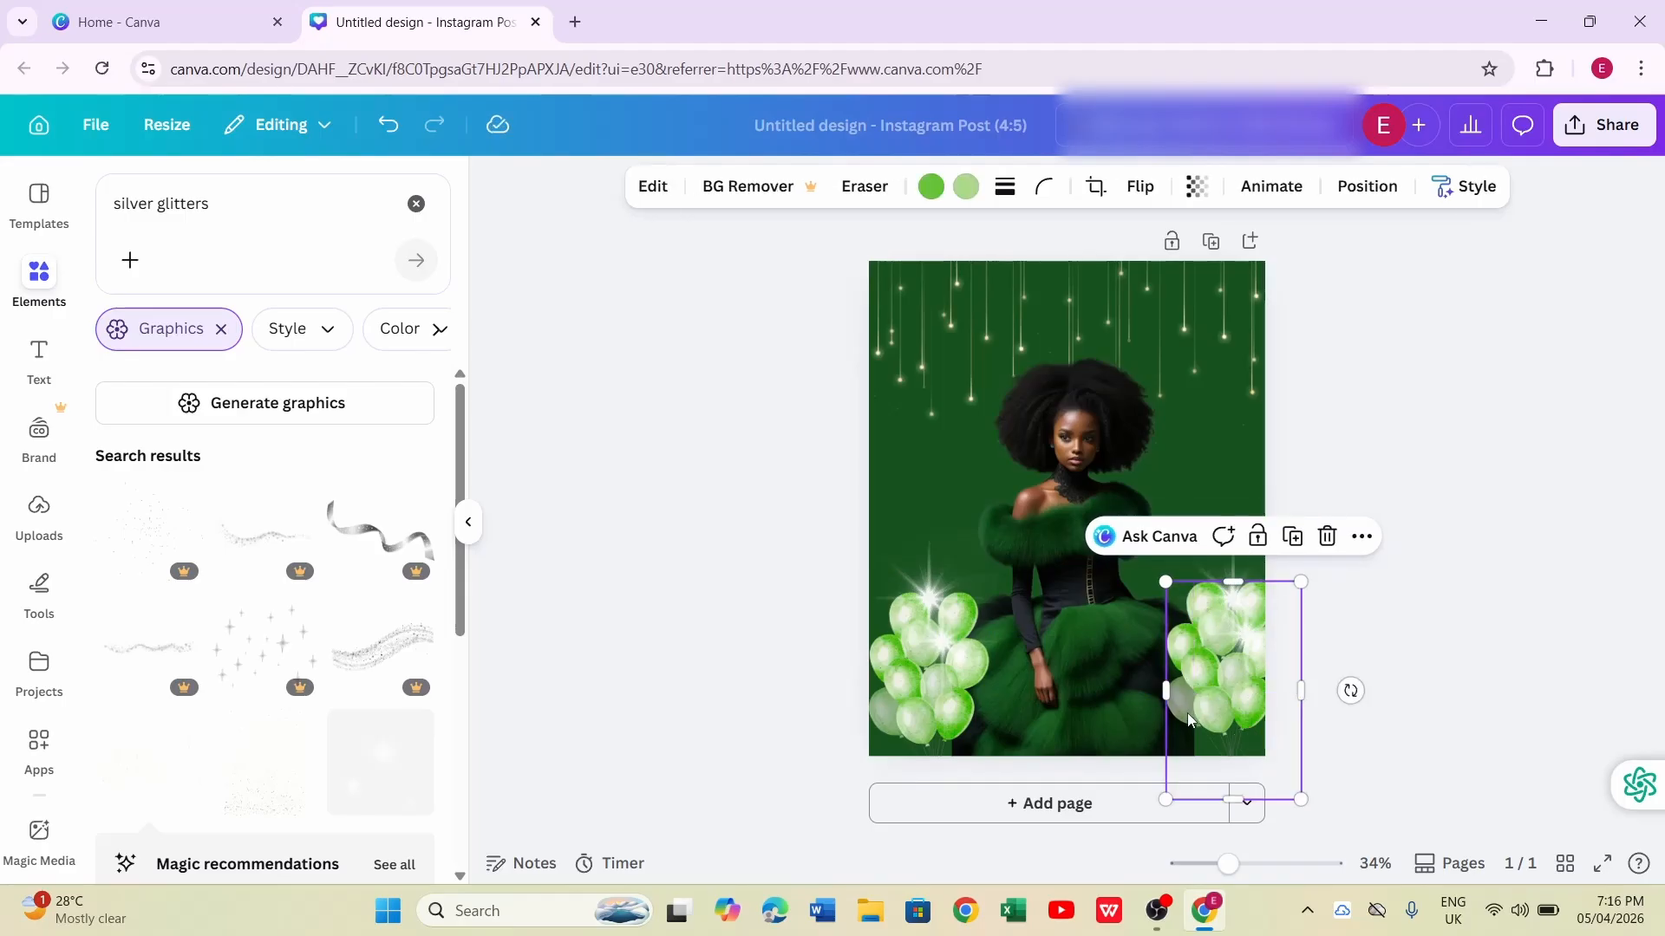
{"action": "left_click_drag", "start_coordinate": [1190, 720], "coordinate": [1195, 731]}
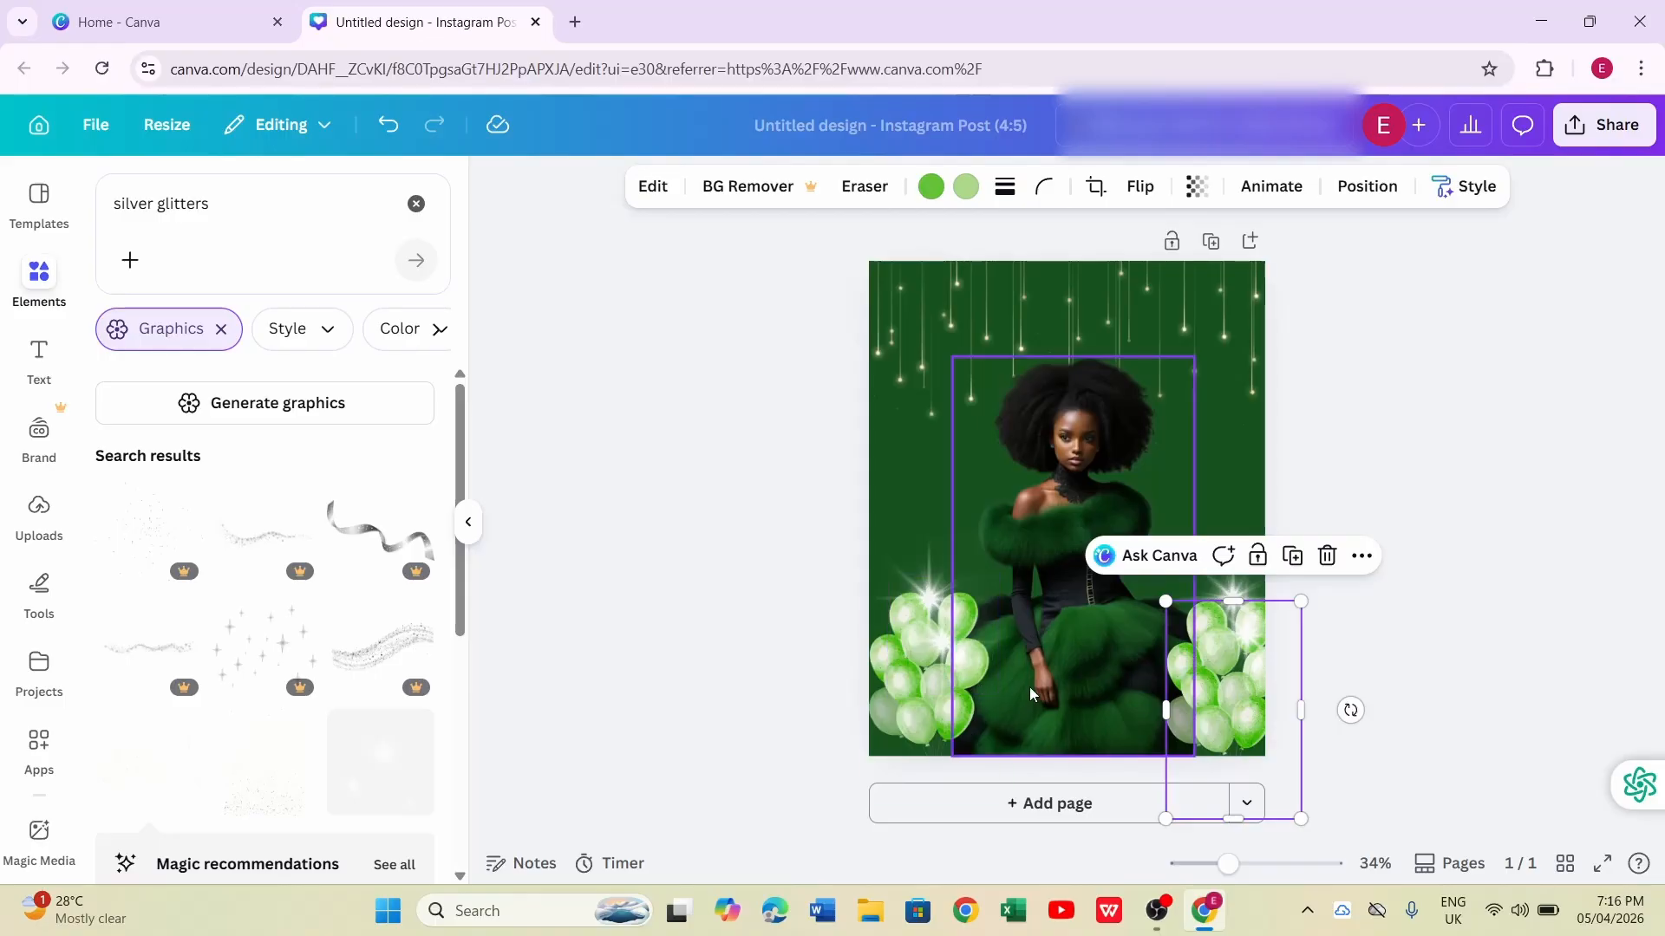
Lower the left balloons a little more so they are level with the right balloons
{"action": "left_click", "coordinate": [1226, 469]}
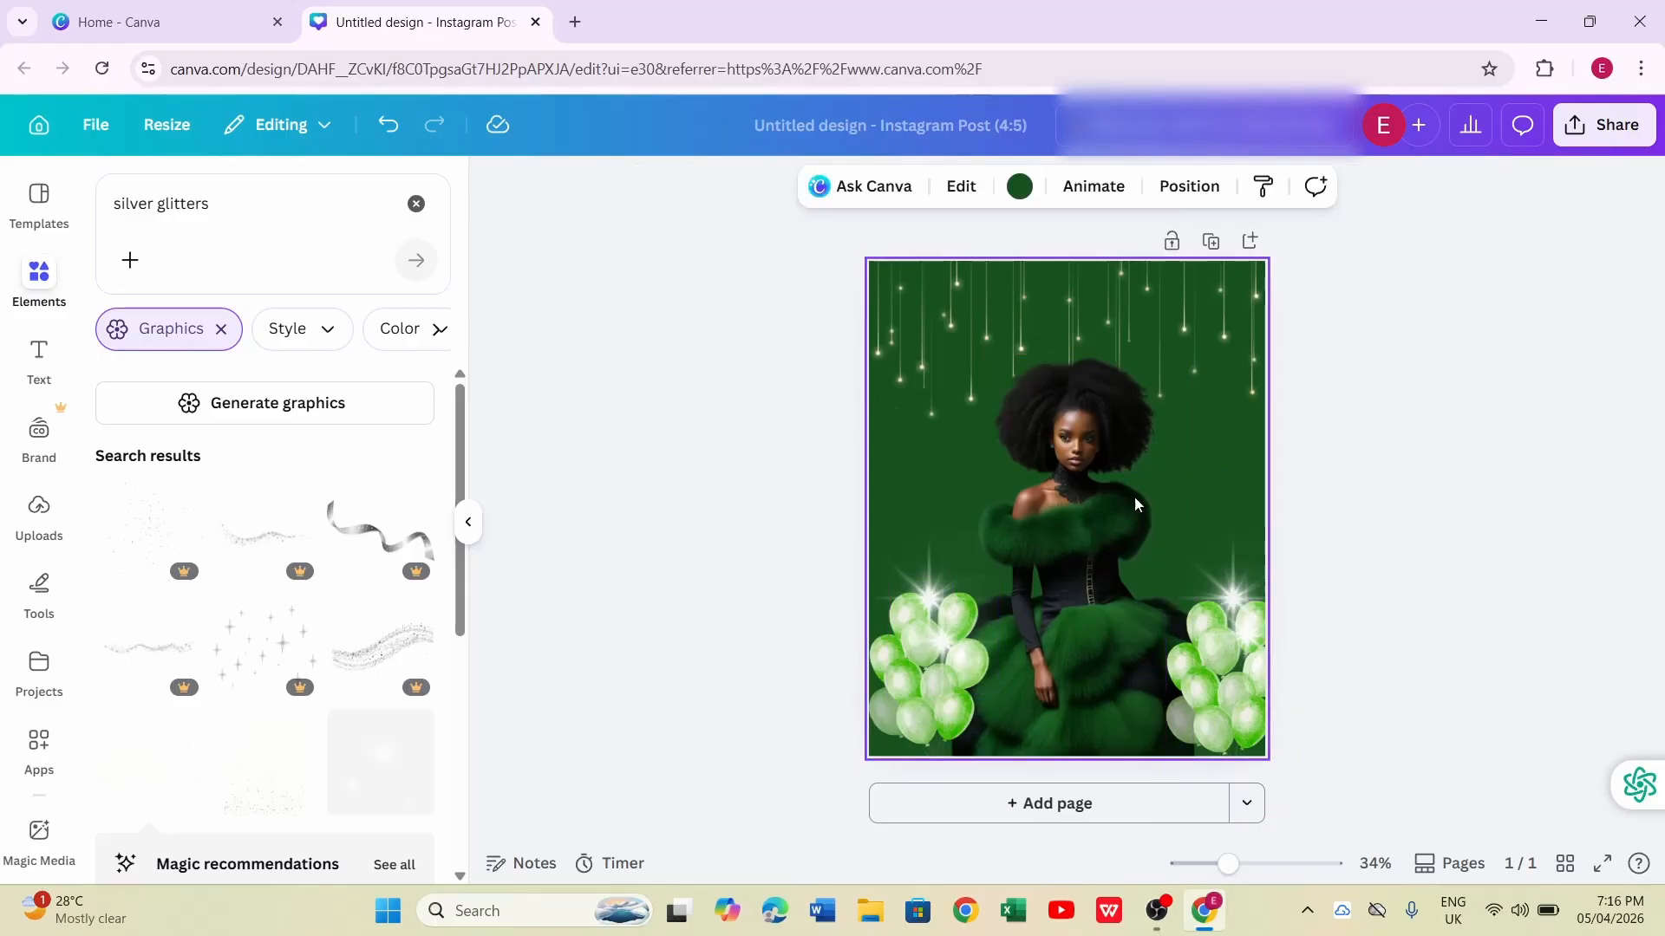
{"action": "left_click", "coordinate": [889, 704]}
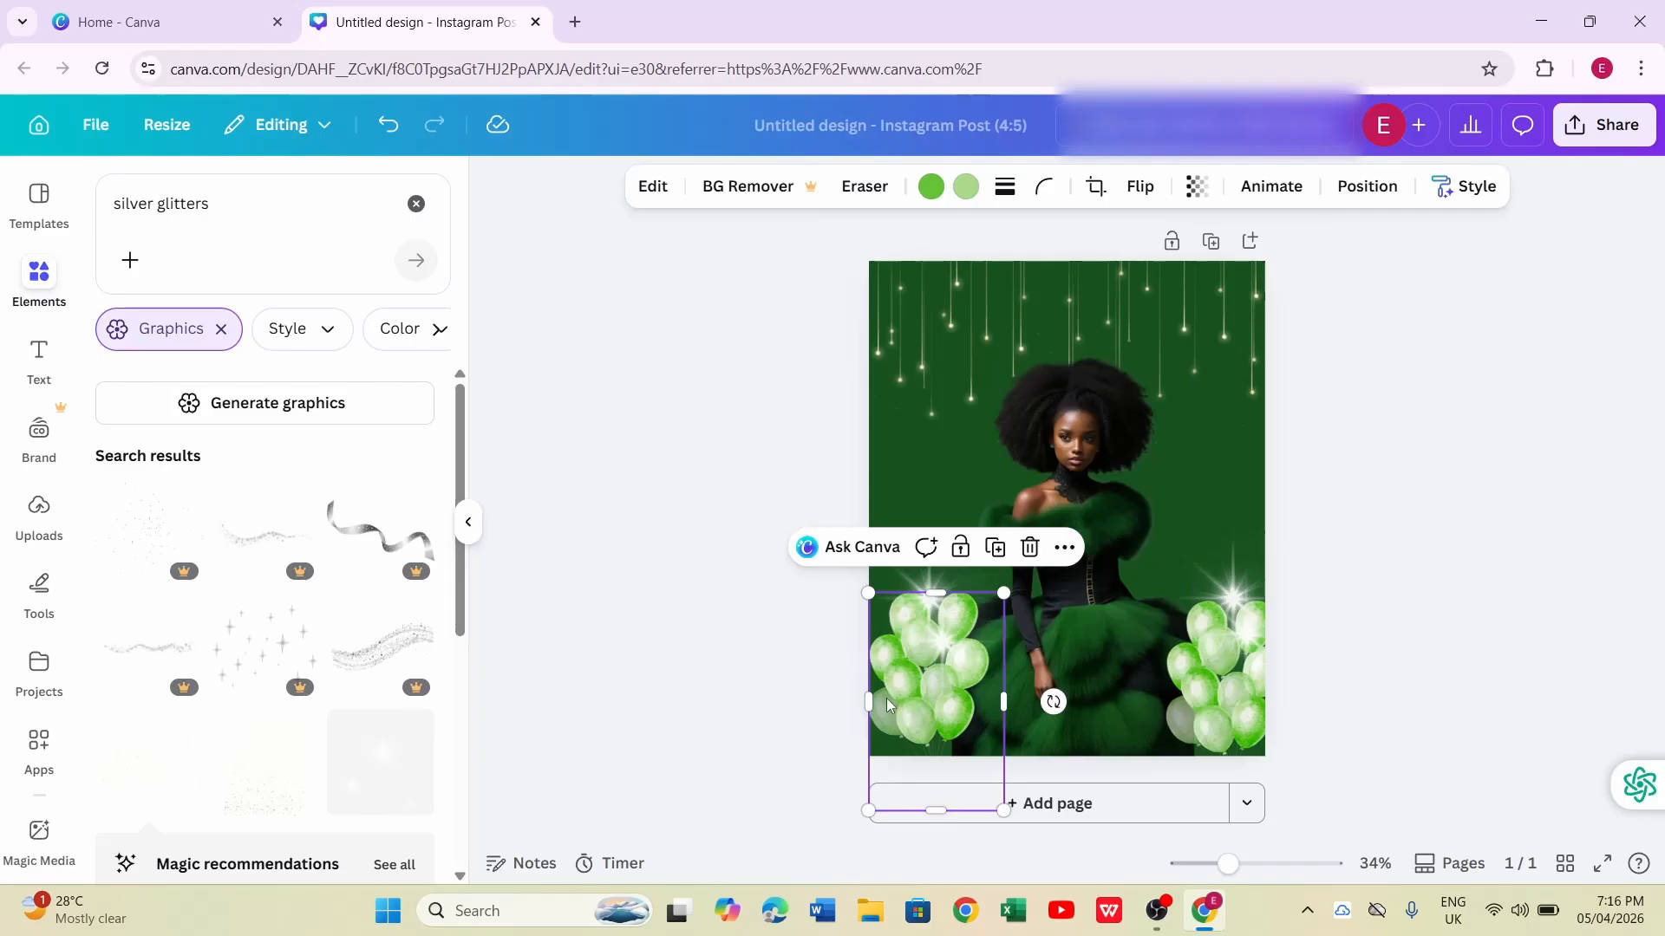
{"action": "left_click_drag", "start_coordinate": [888, 704], "coordinate": [883, 705]}
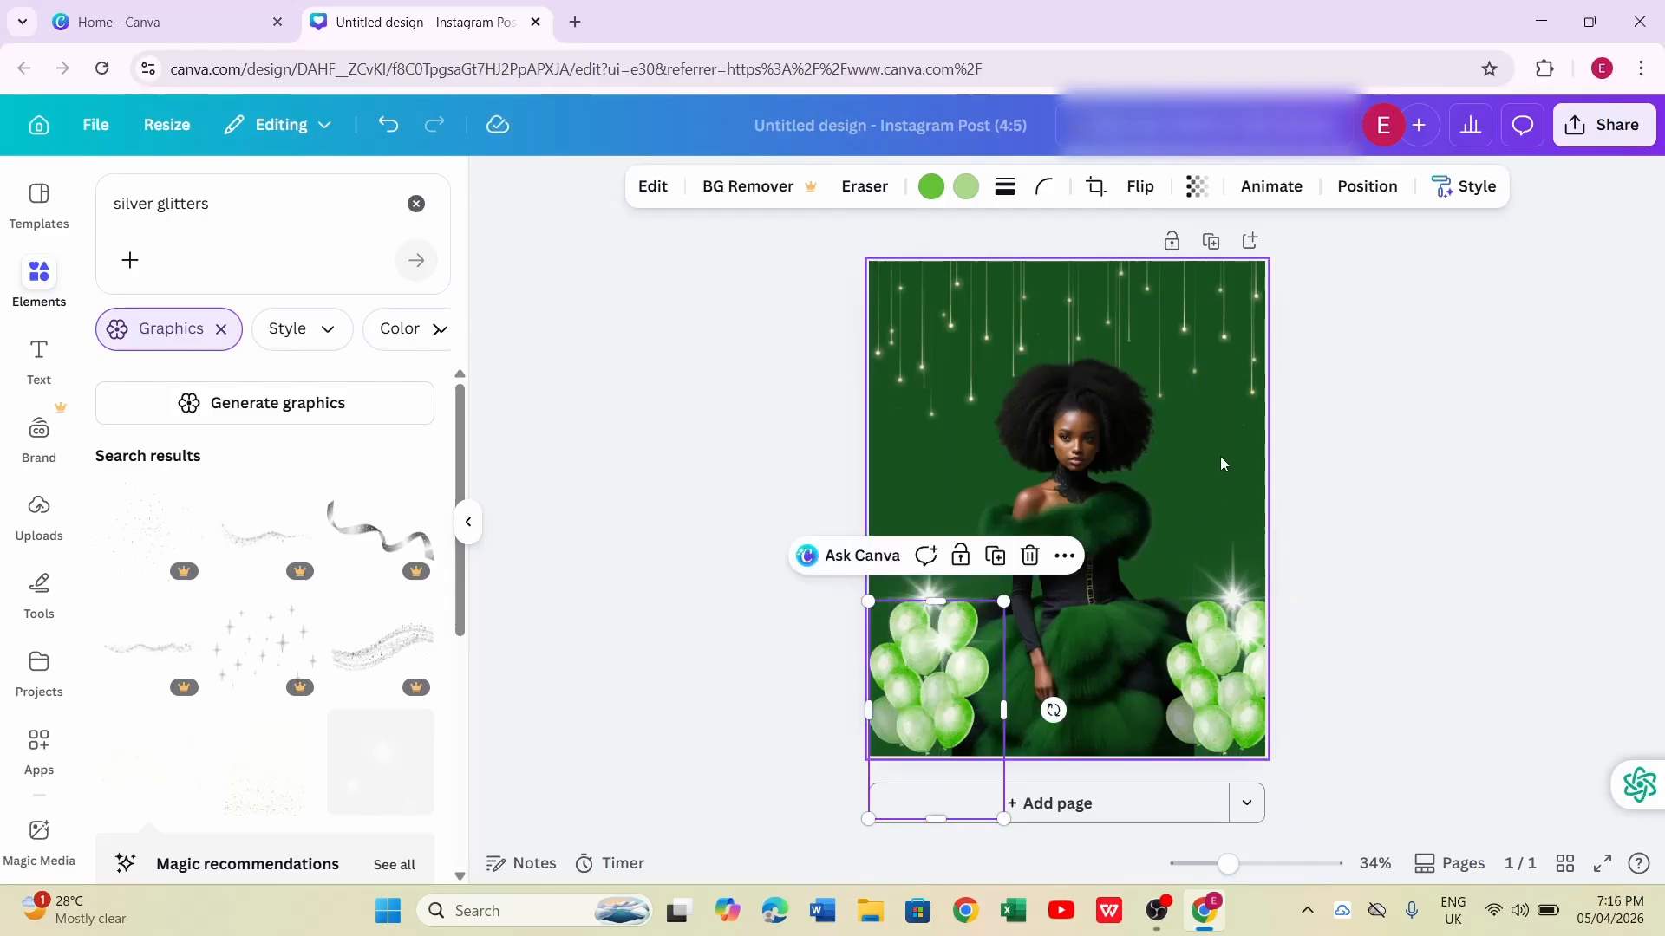
{"action": "left_click", "coordinate": [1324, 447]}
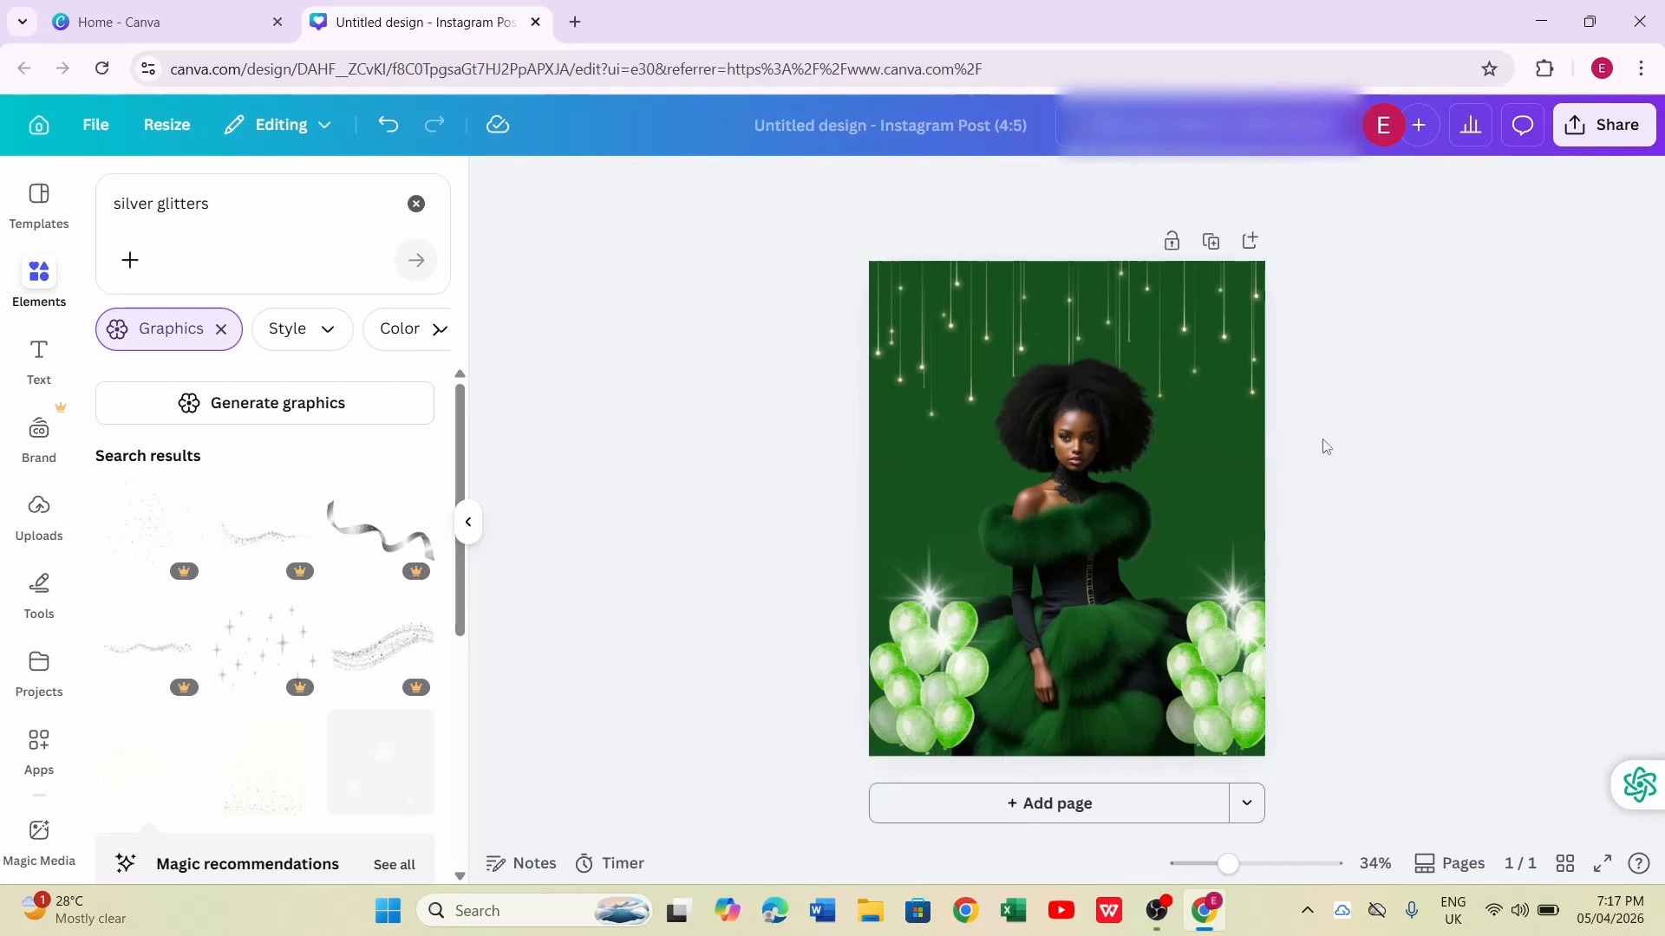
Nudge the two star sparkles on the left balloons slightly to the right and down
{"action": "left_click", "coordinate": [926, 605]}
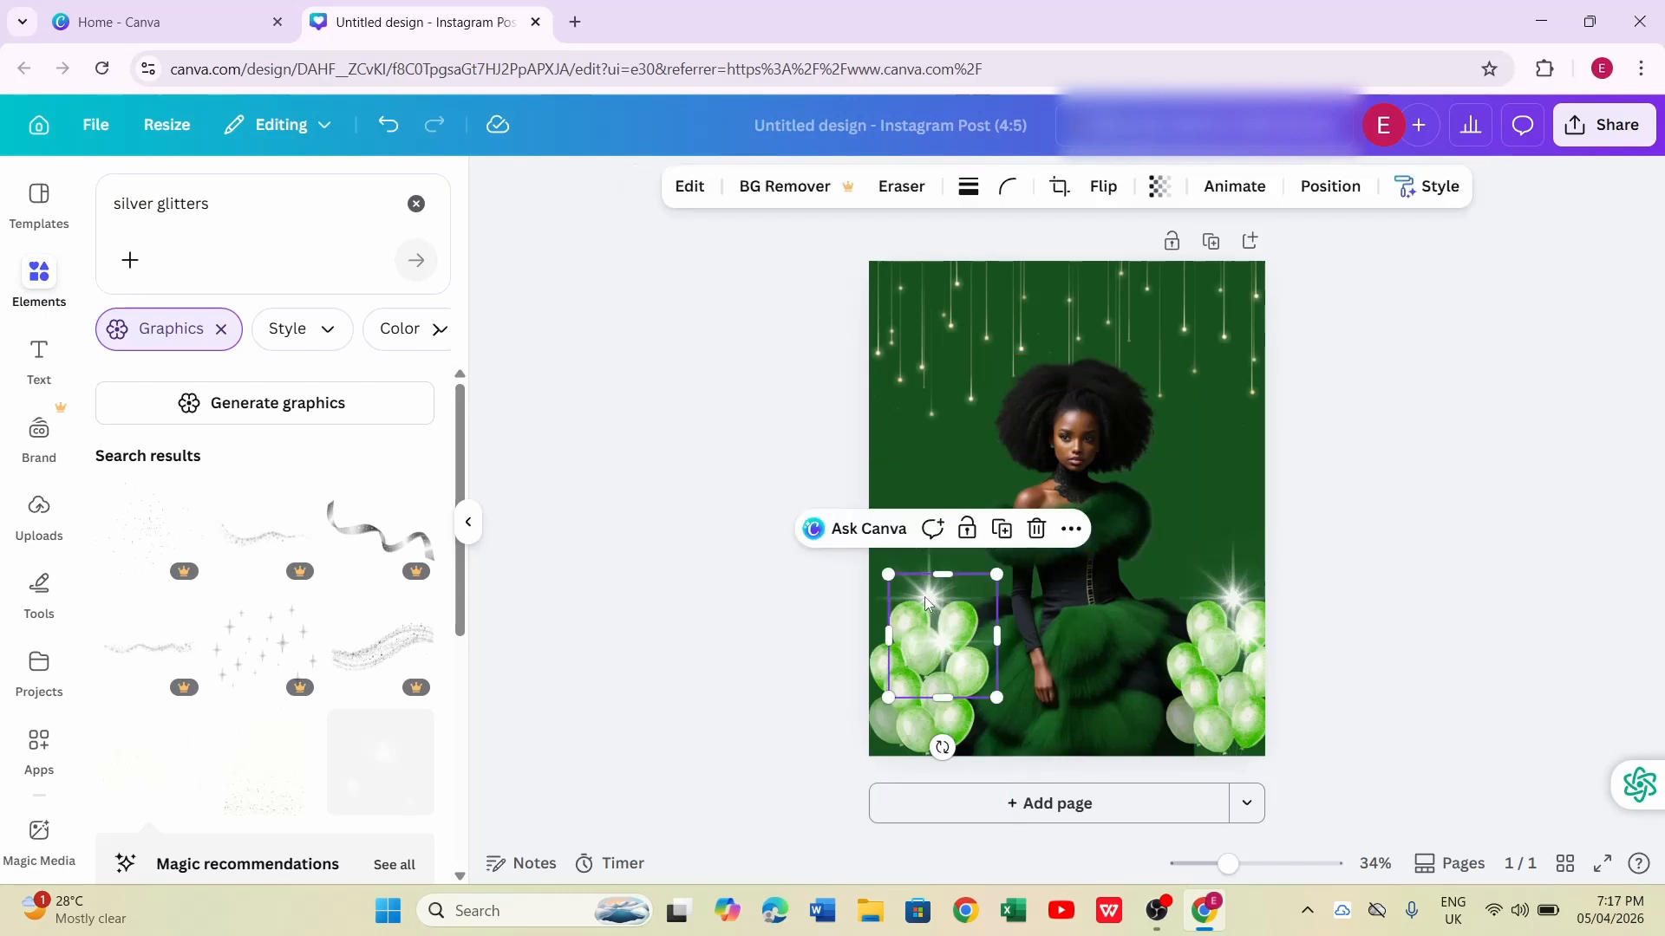
{"action": "left_click_drag", "start_coordinate": [926, 605], "coordinate": [929, 613]}
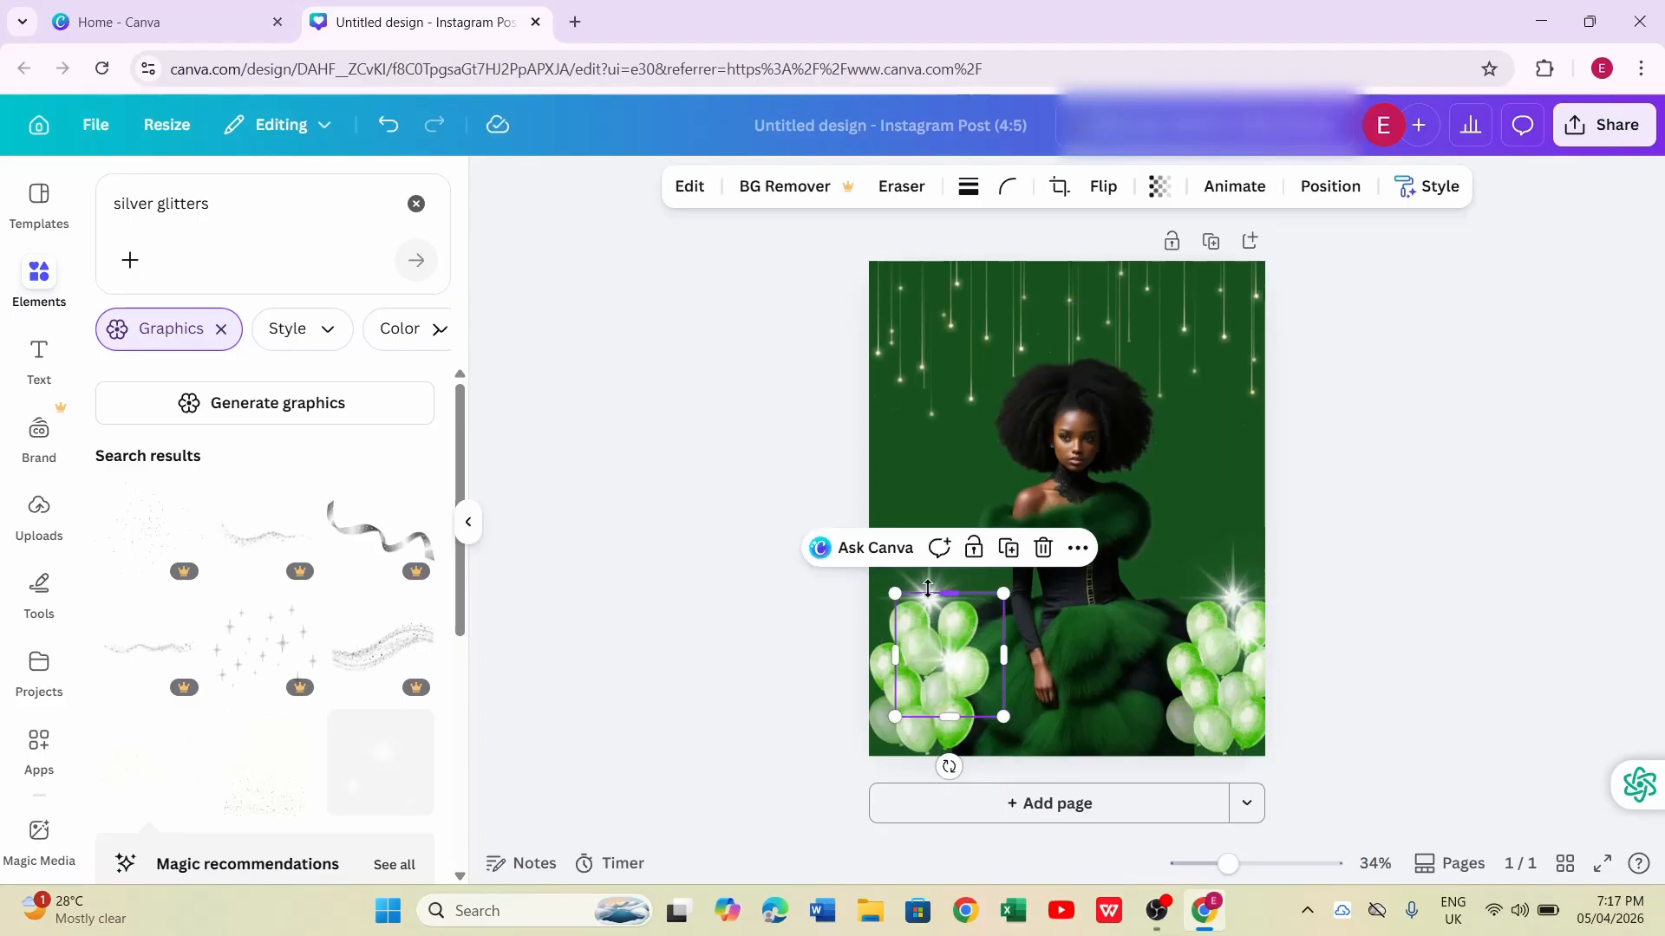
{"action": "left_click", "coordinate": [926, 588]}
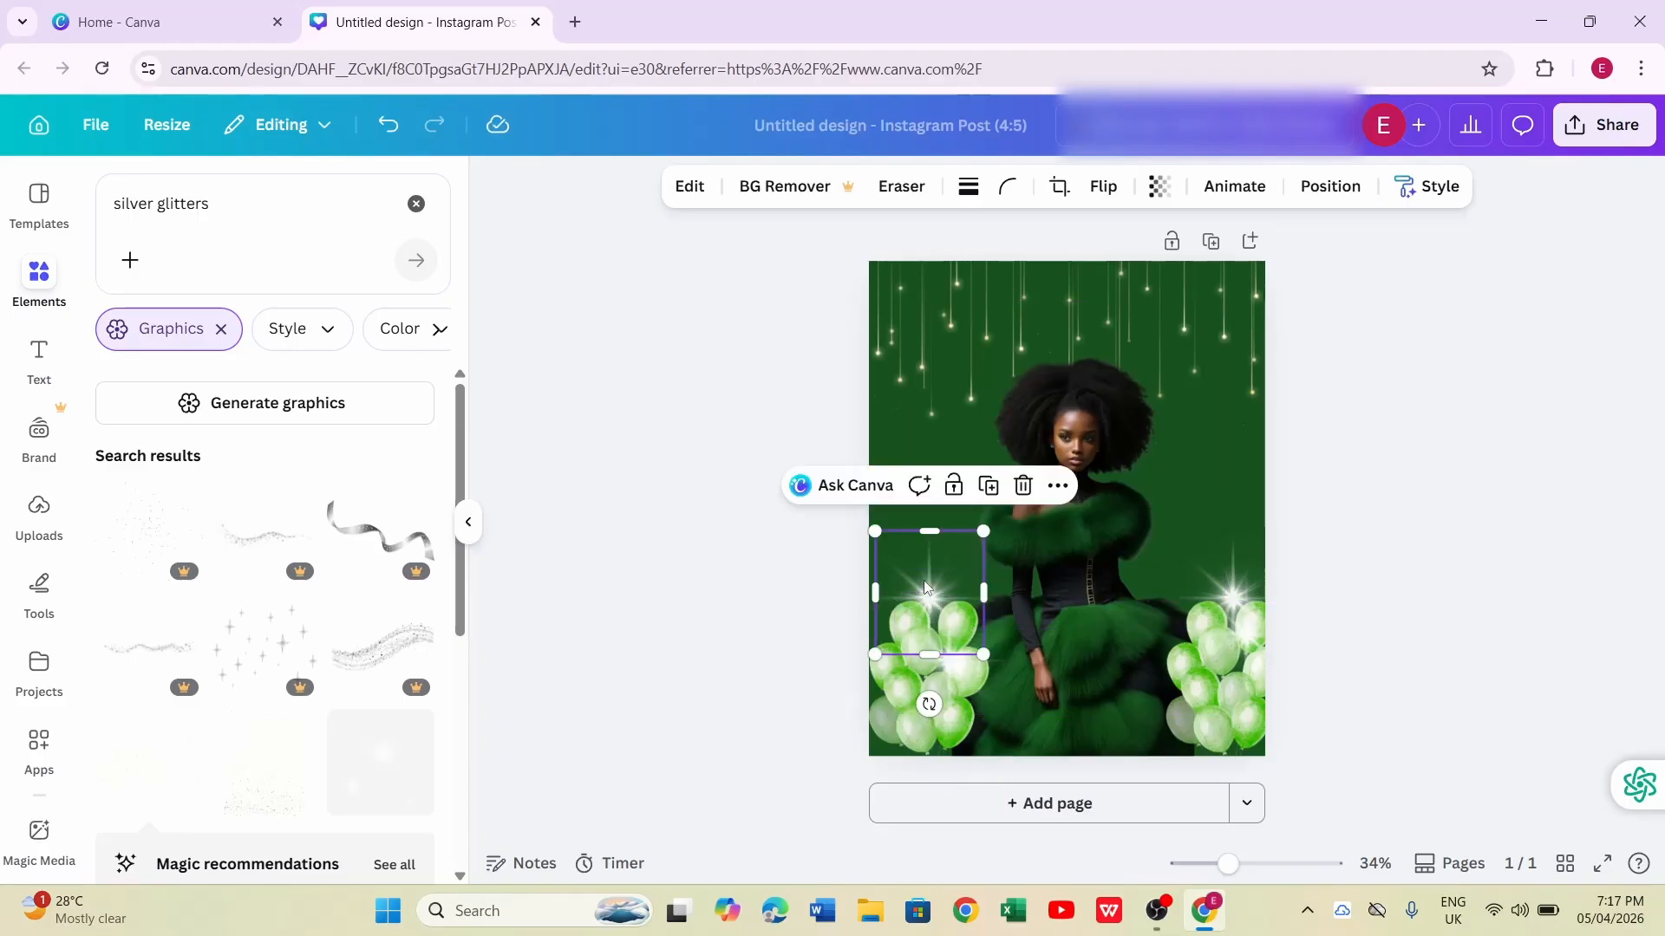
{"action": "left_click_drag", "start_coordinate": [925, 588], "coordinate": [1244, 651]}
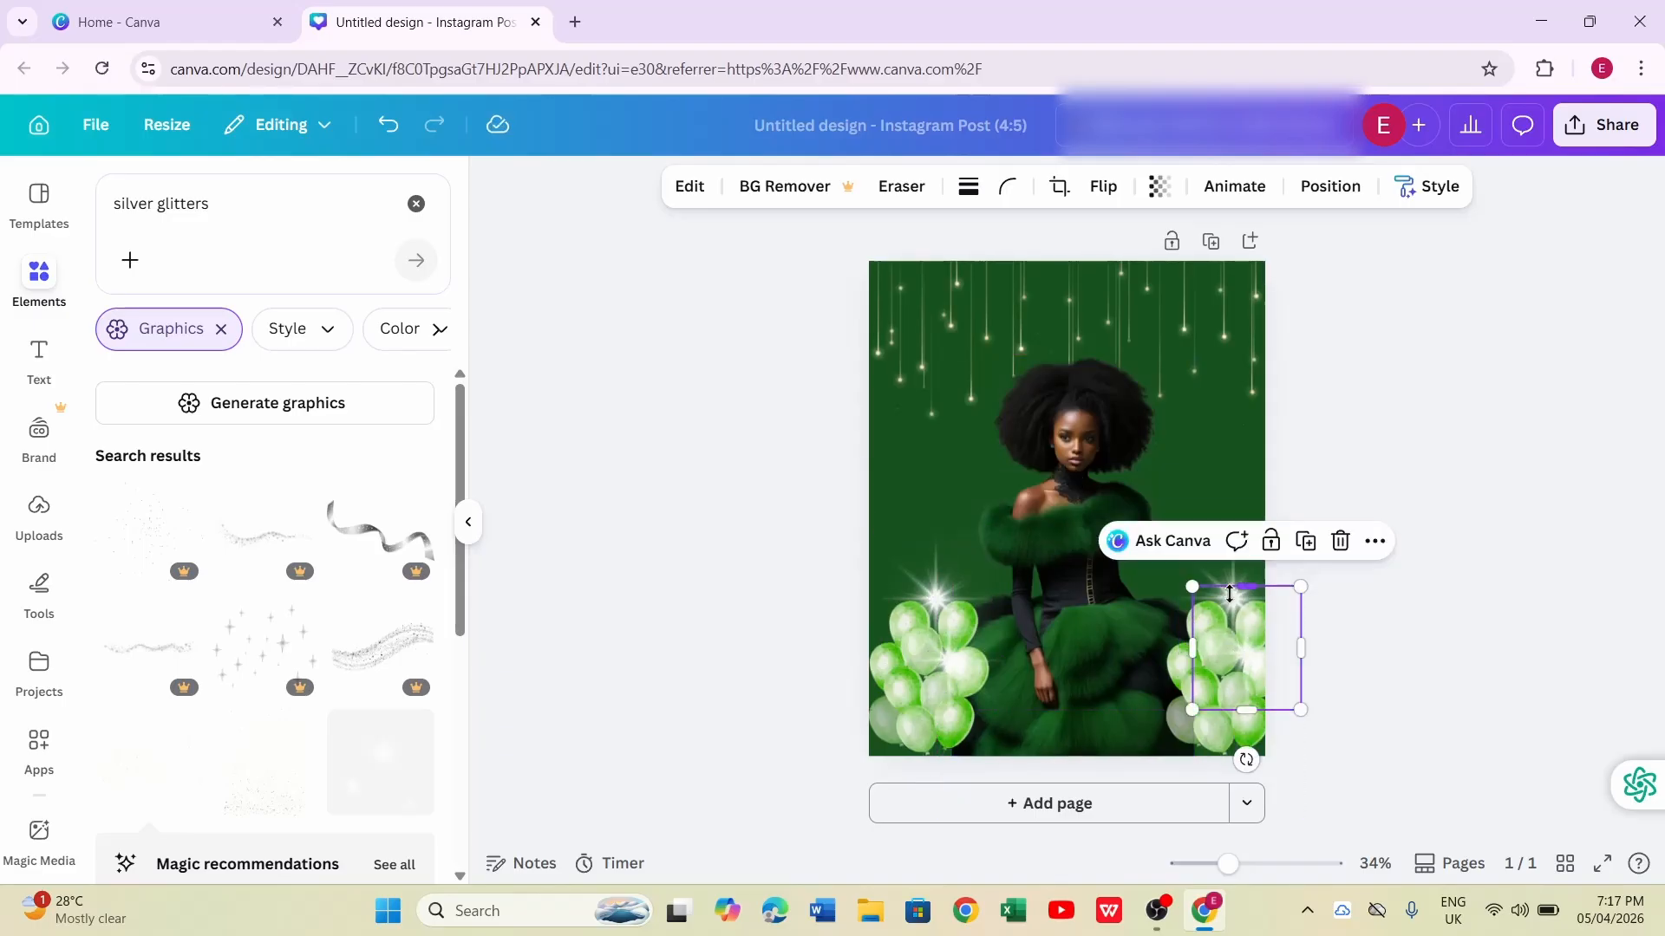
Lower the upper star sparkle on the right balloons slightly and clear the selection
{"action": "left_click", "coordinate": [1228, 580]}
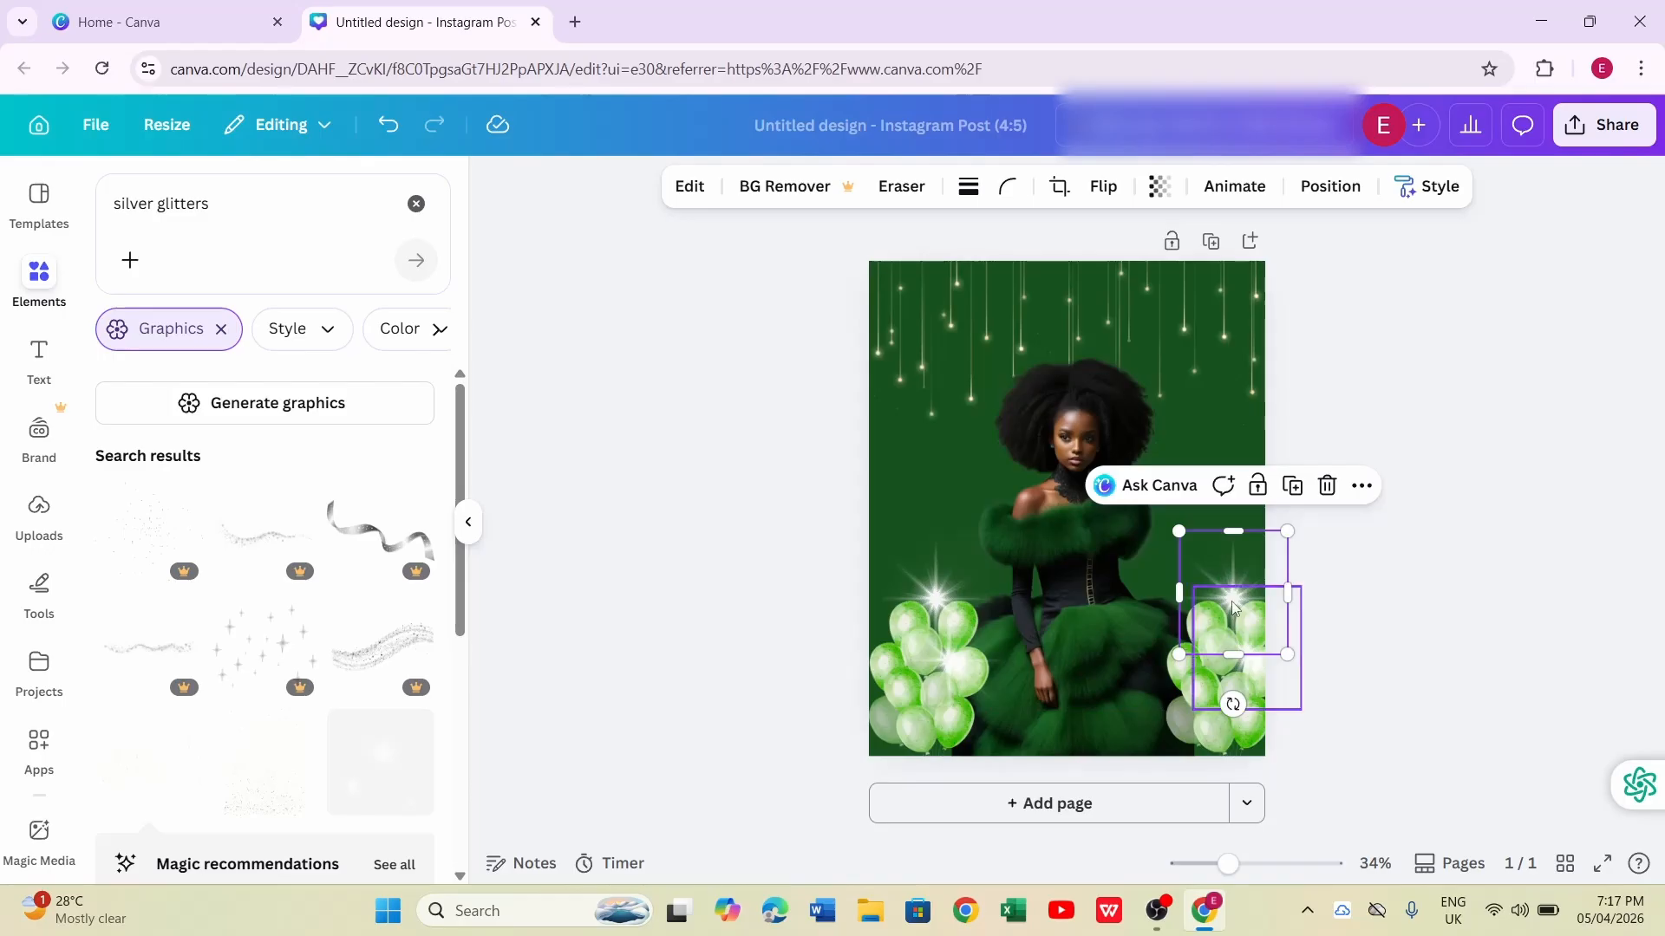
{"action": "left_click_drag", "start_coordinate": [1235, 607], "coordinate": [1231, 613]}
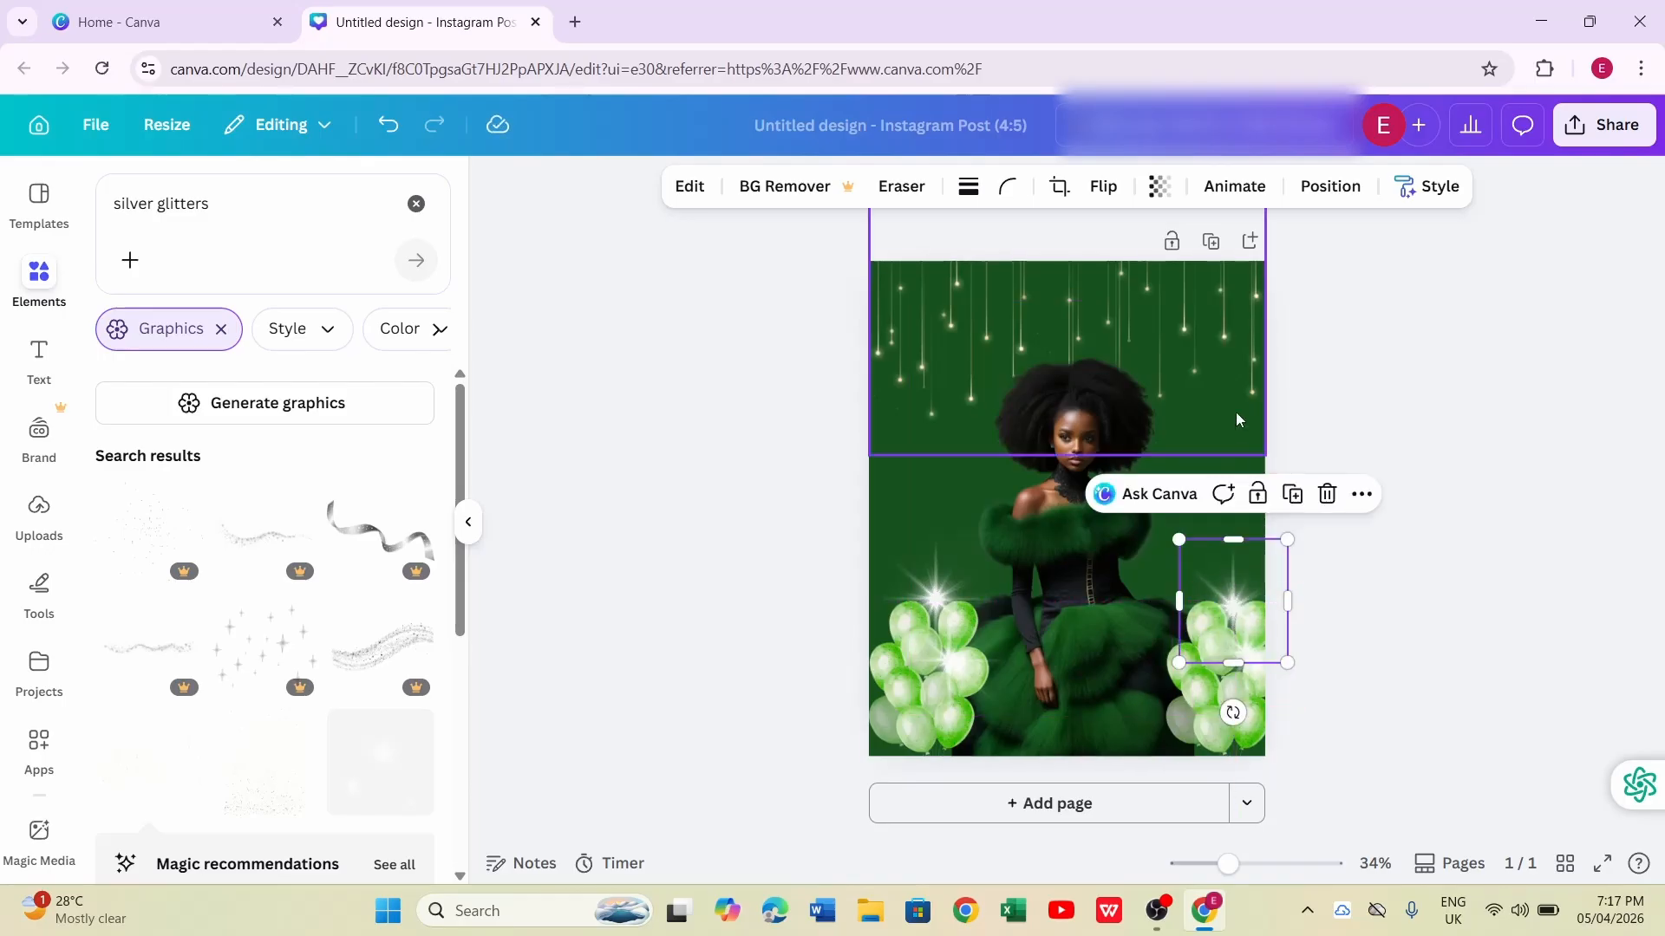
{"action": "left_click", "coordinate": [1240, 419]}
{"action": "left_click", "coordinate": [1382, 433]}
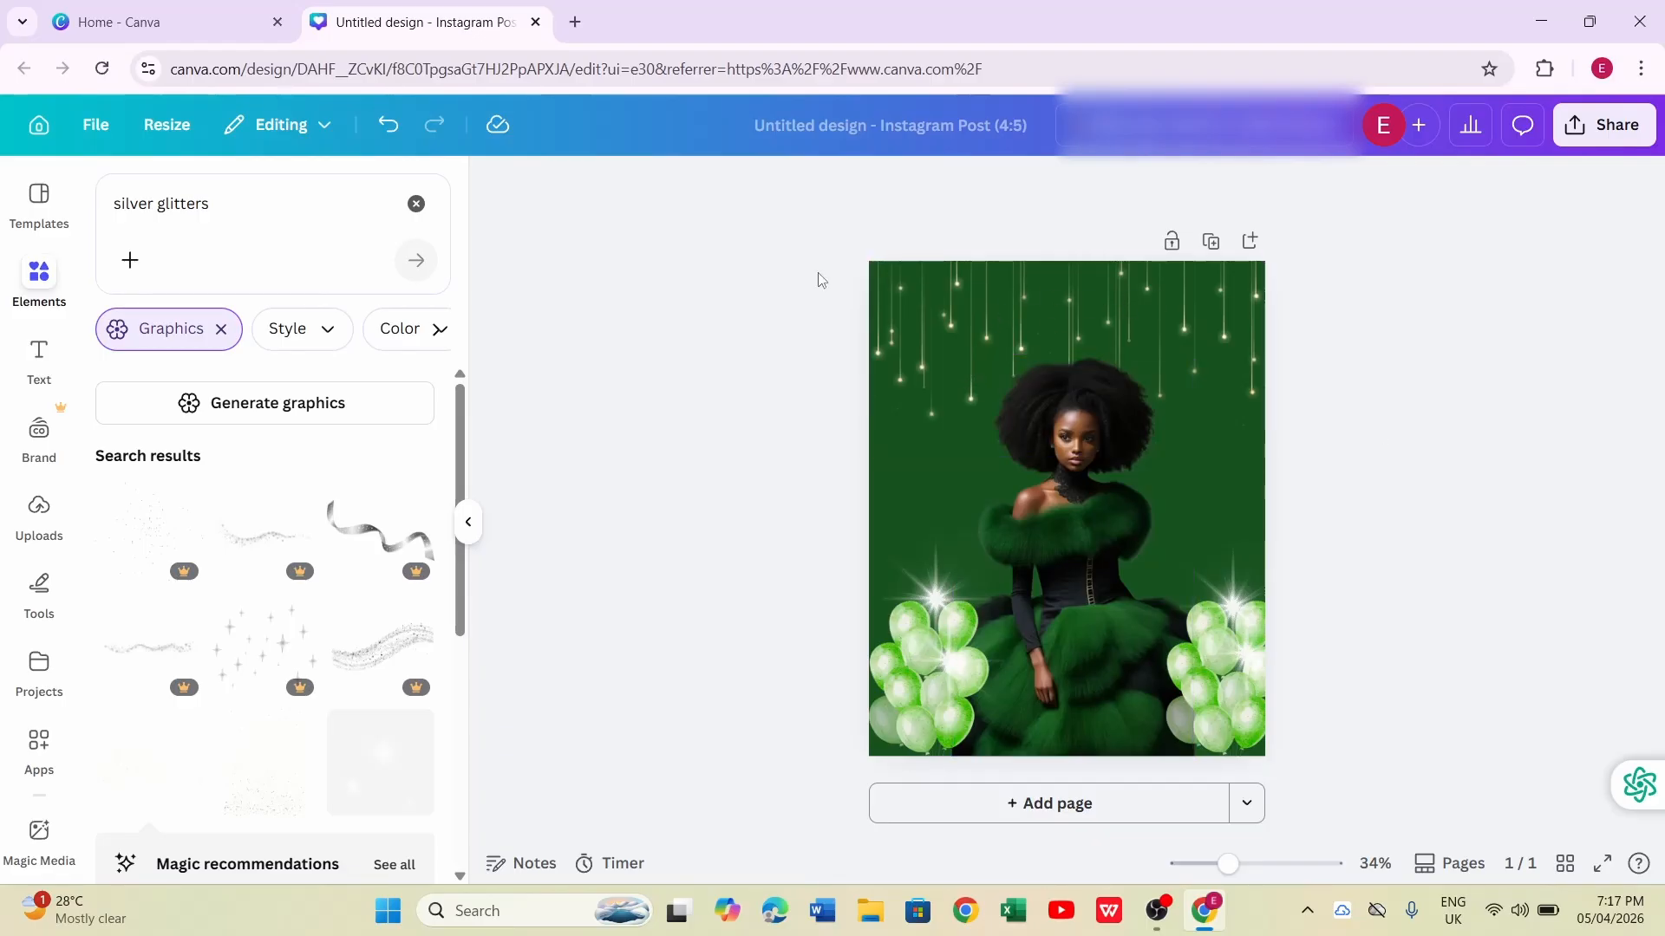
Add a text box, place it near the page's upper edge and widen it
{"action": "left_click", "coordinate": [39, 355]}
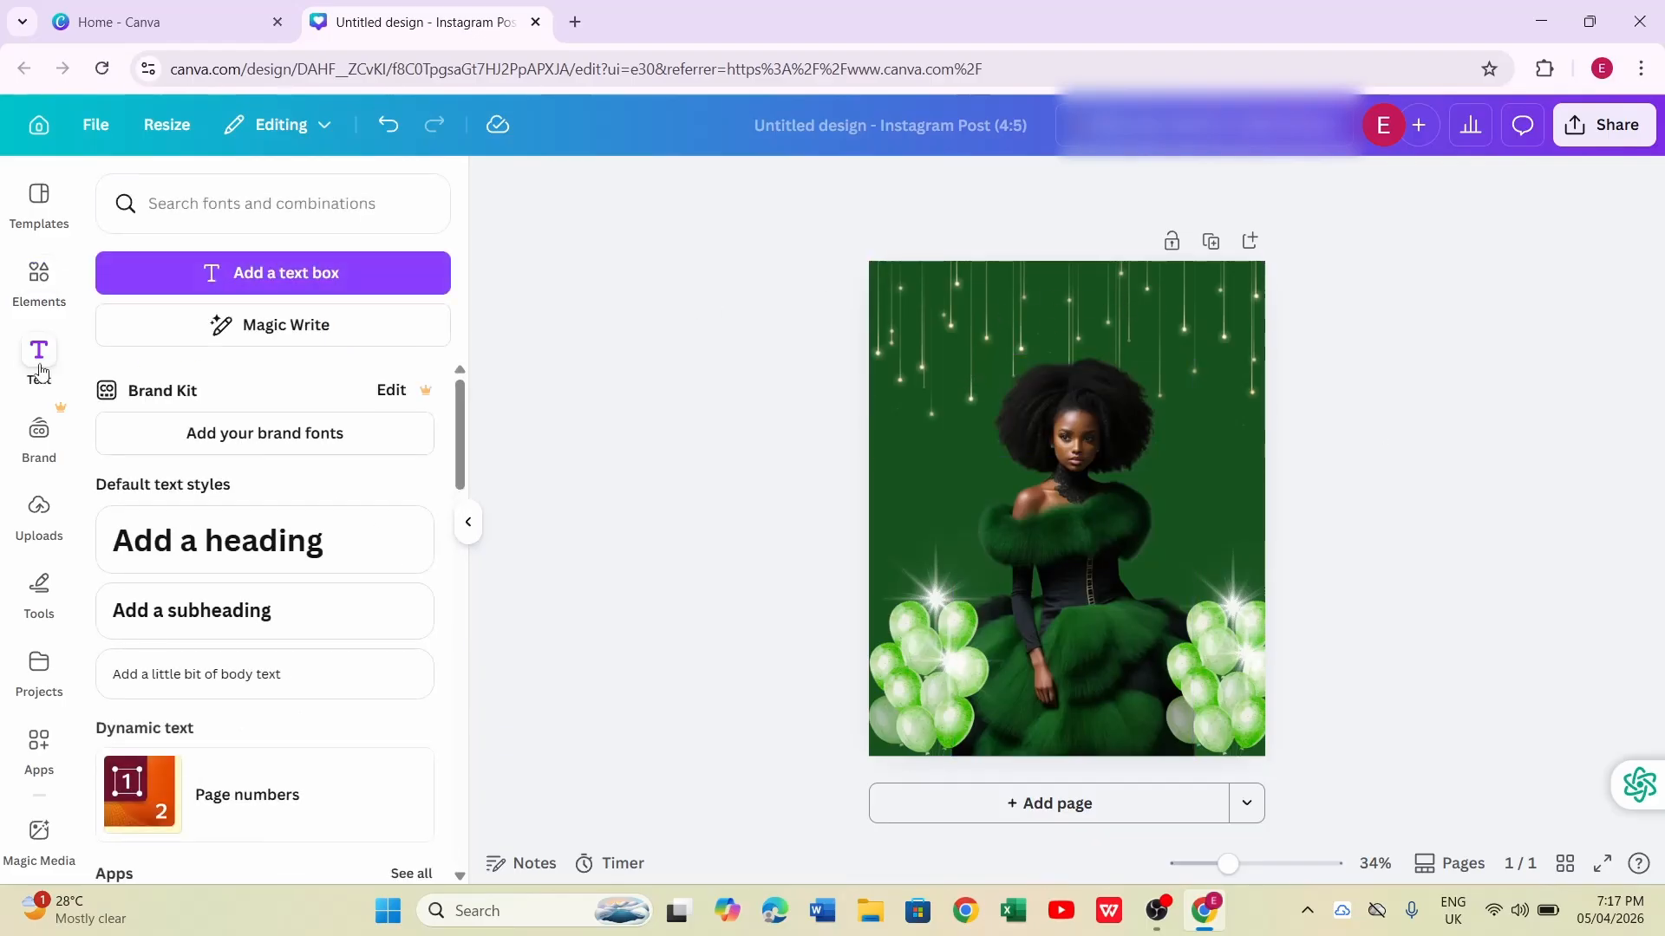
{"action": "left_click", "coordinate": [252, 276]}
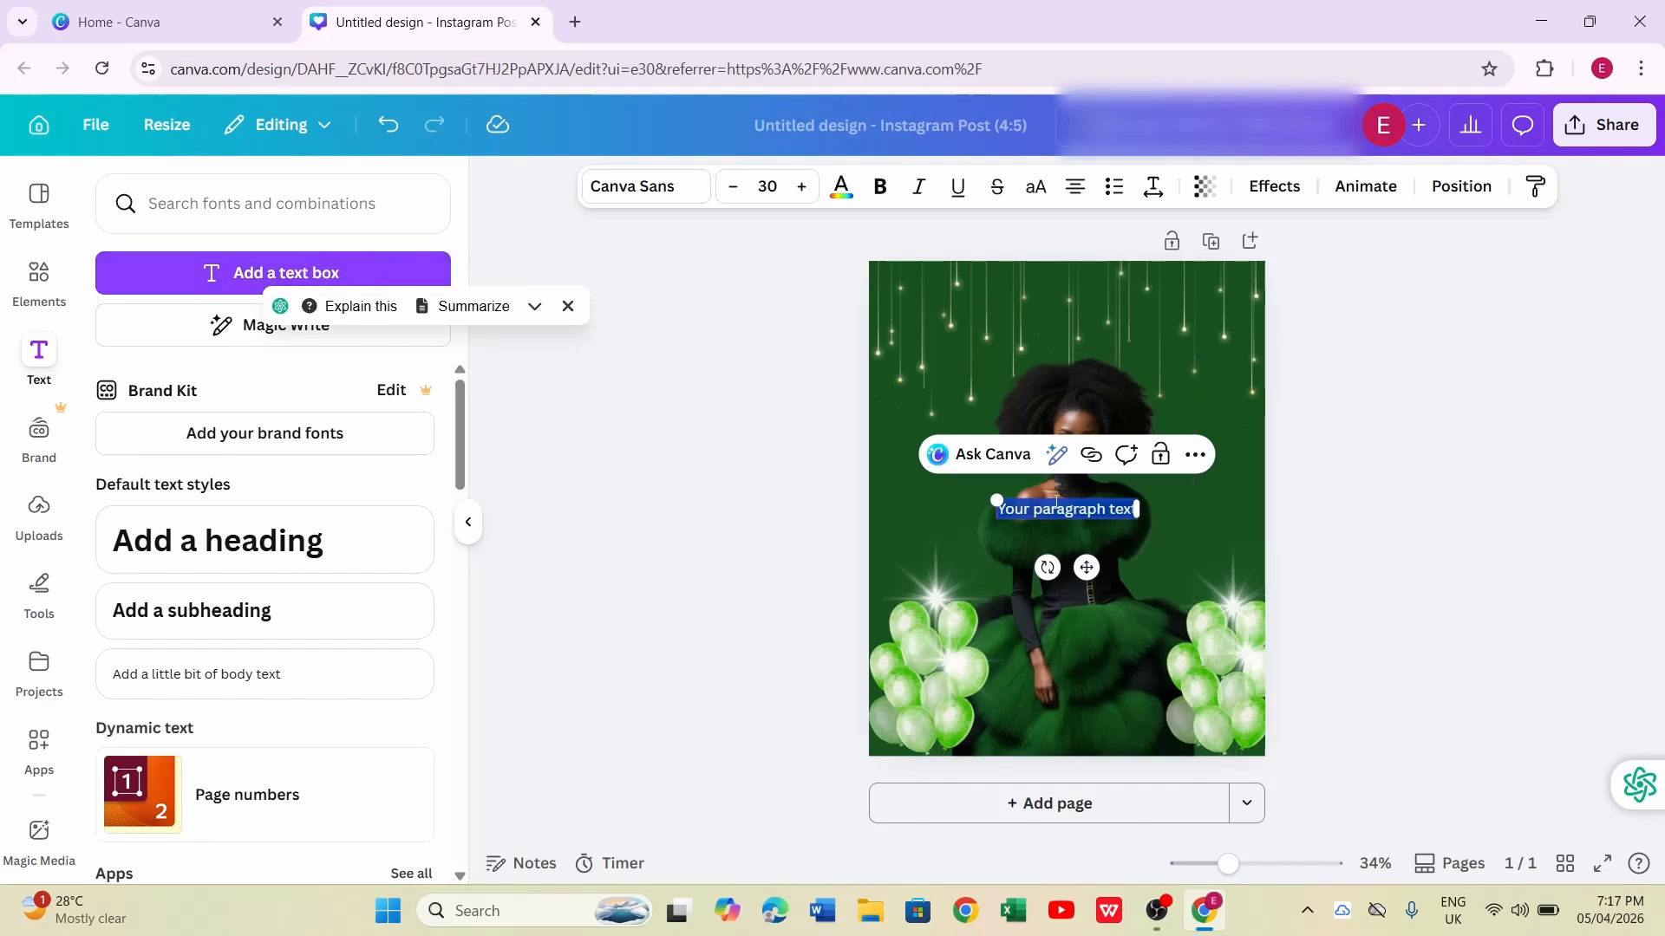
{"action": "left_click_drag", "start_coordinate": [1028, 509], "coordinate": [1045, 261]}
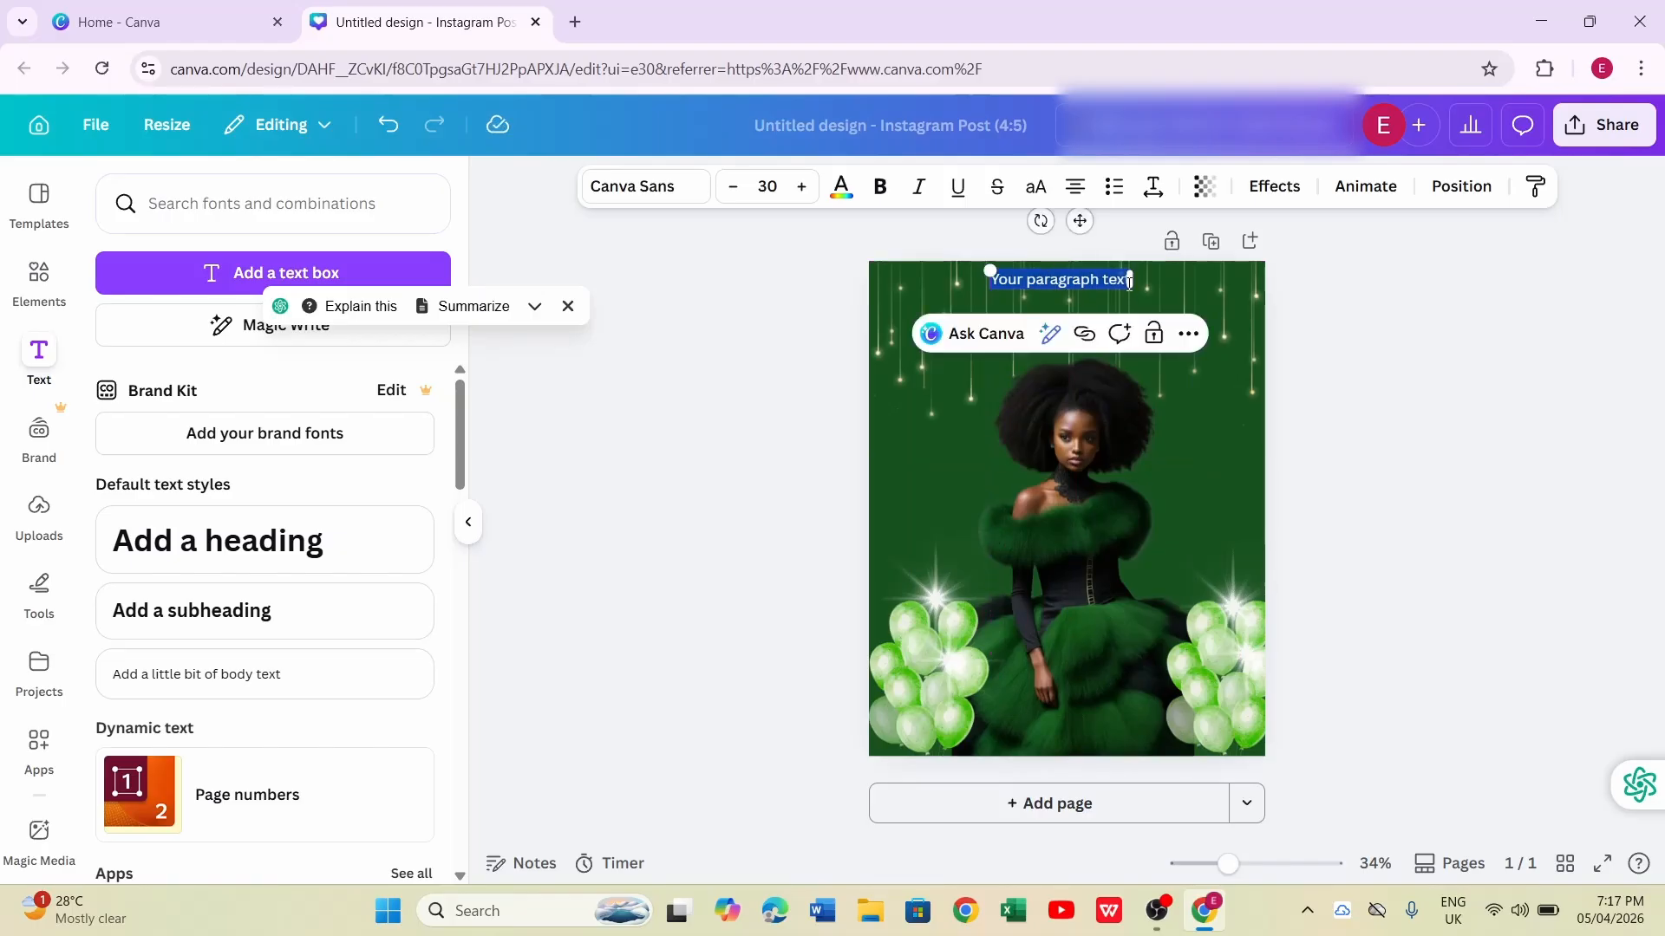
{"action": "left_click", "coordinate": [1129, 284]}
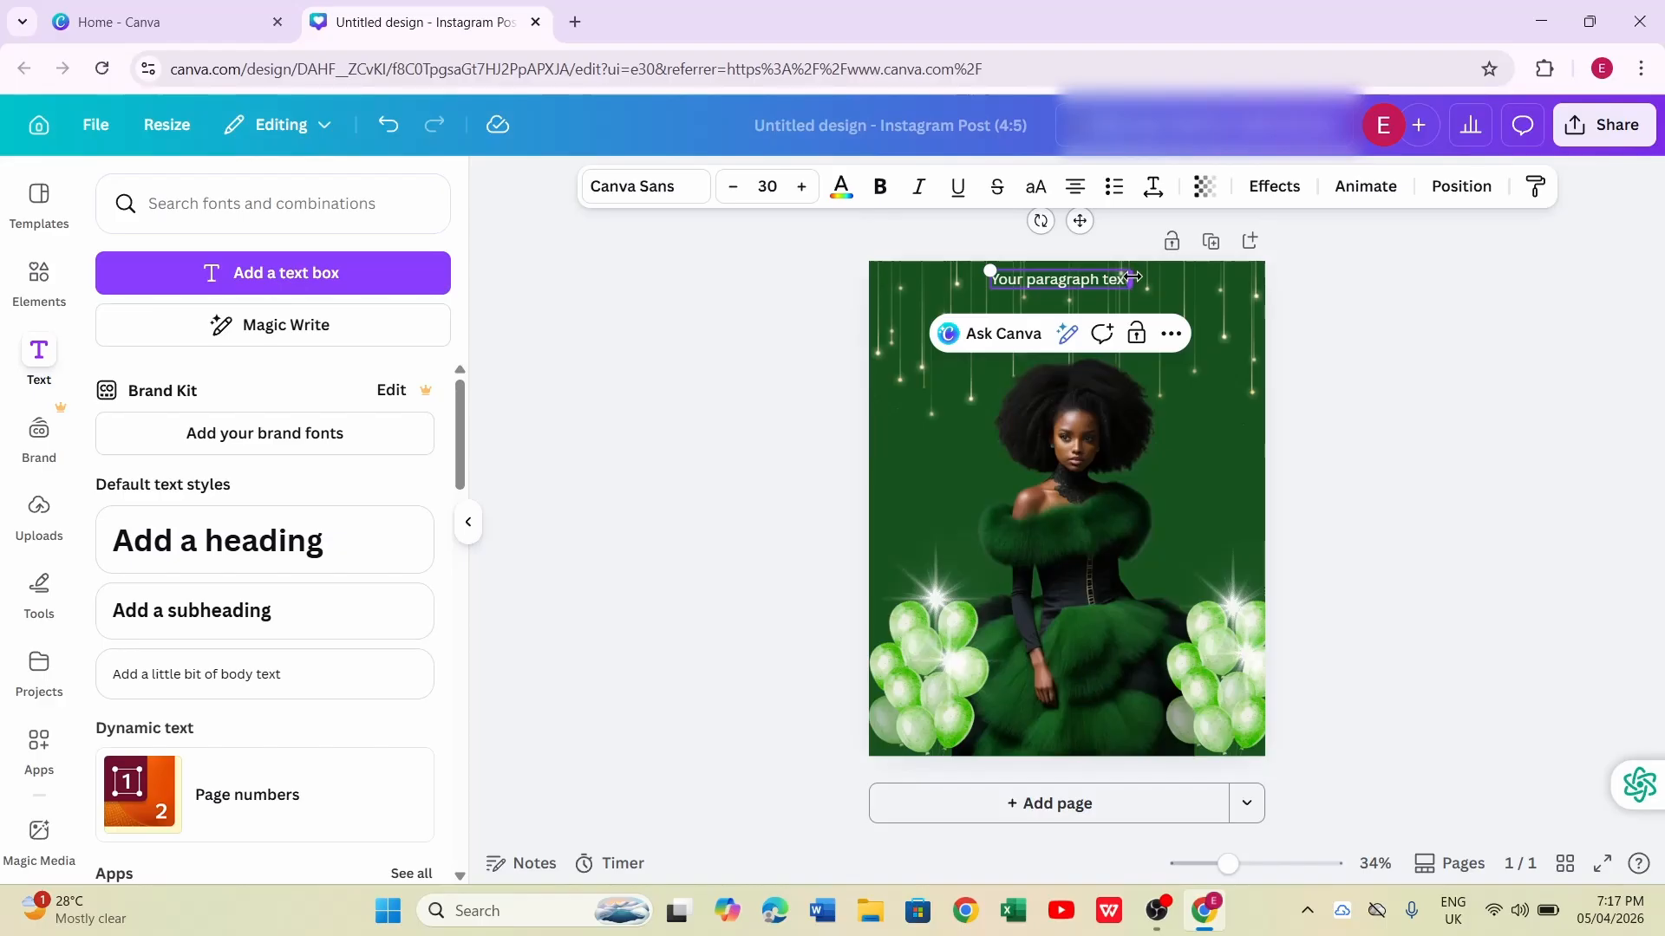
{"action": "left_click_drag", "start_coordinate": [1133, 277], "coordinate": [1191, 276]}
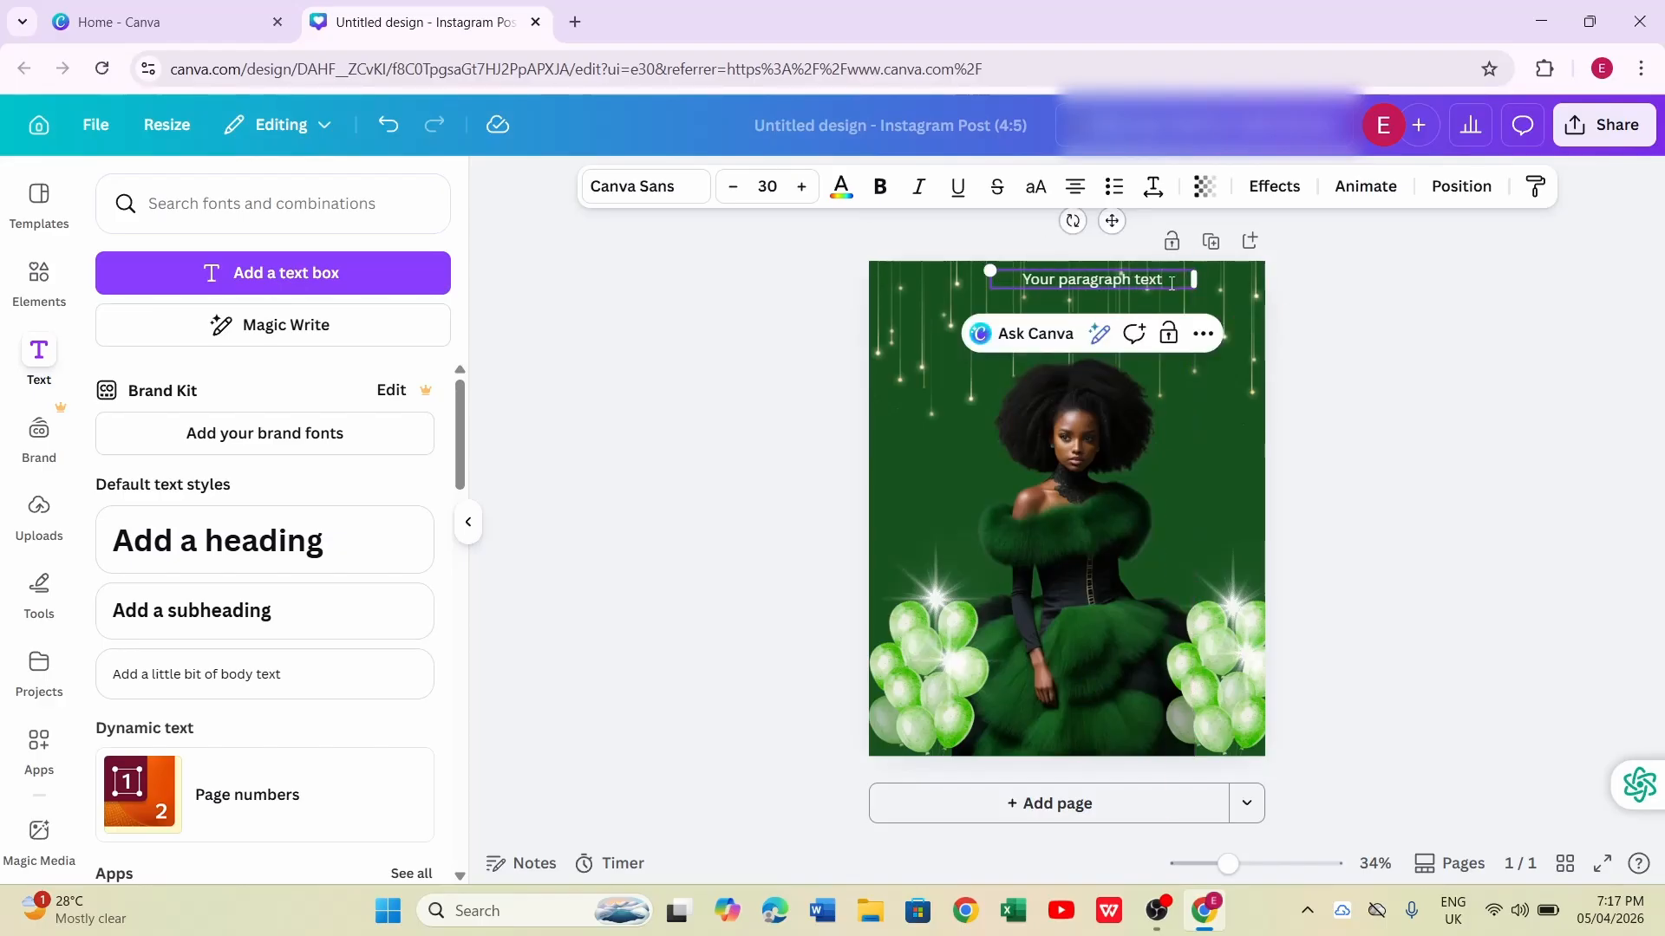
Clear the placeholder text from the new text box
{"action": "key", "text": "BackSpace"}
{"action": "key", "text": "BackSpace"}
{"action": "key", "text": "BackSpace"}
{"action": "key", "text": "BackSpace"}
{"action": "key", "text": "BackSpace"}
{"action": "key", "text": "BackSpace"}
{"action": "key", "text": "BackSpace"}
{"action": "key", "text": "BackSpace"}
{"action": "key", "text": "BackSpace"}
{"action": "key", "text": "BackSpace"}
{"action": "key", "text": "BackSpace"}
{"action": "key", "text": "BackSpace"}
{"action": "key", "text": "BackSpace"}
{"action": "key", "text": "BackSpace"}
{"action": "key", "text": "BackSpace"}
{"action": "key", "text": "BackSpace"}
{"action": "key", "text": "BackSpace"}
{"action": "key", "text": "BackSpace"}
{"action": "key", "text": "BackSpace"}
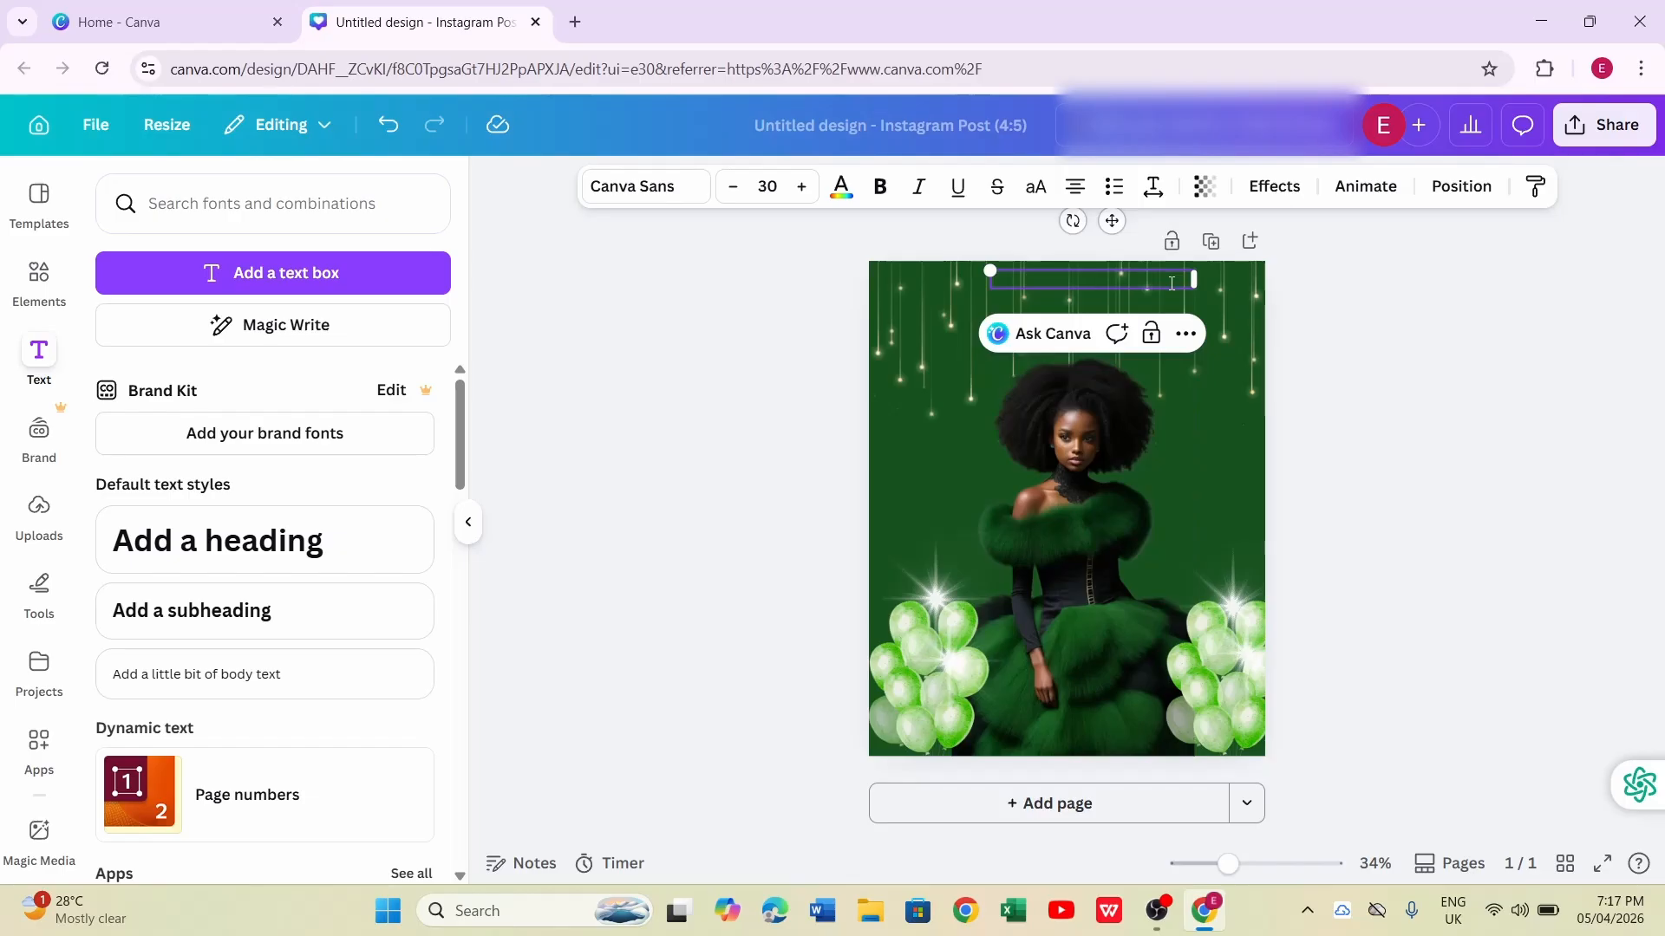
Find fonts with the recent search "elegant" and apply Boston Angel to the empty text box
{"action": "left_click", "coordinate": [668, 193]}
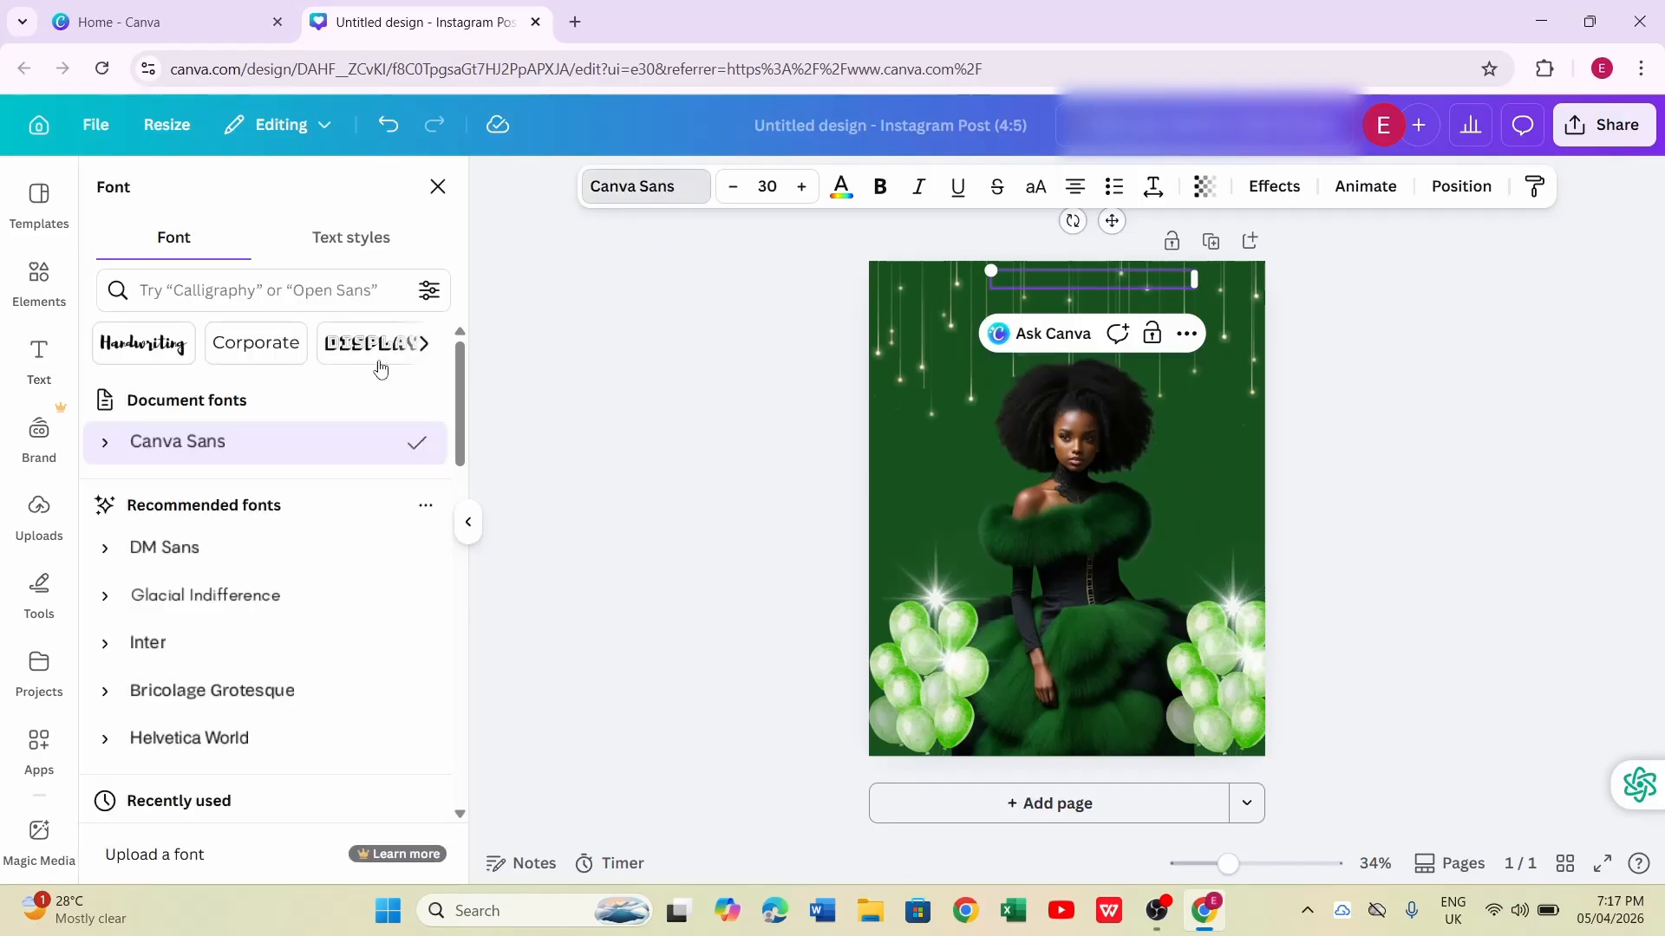
{"action": "left_click", "coordinate": [189, 299]}
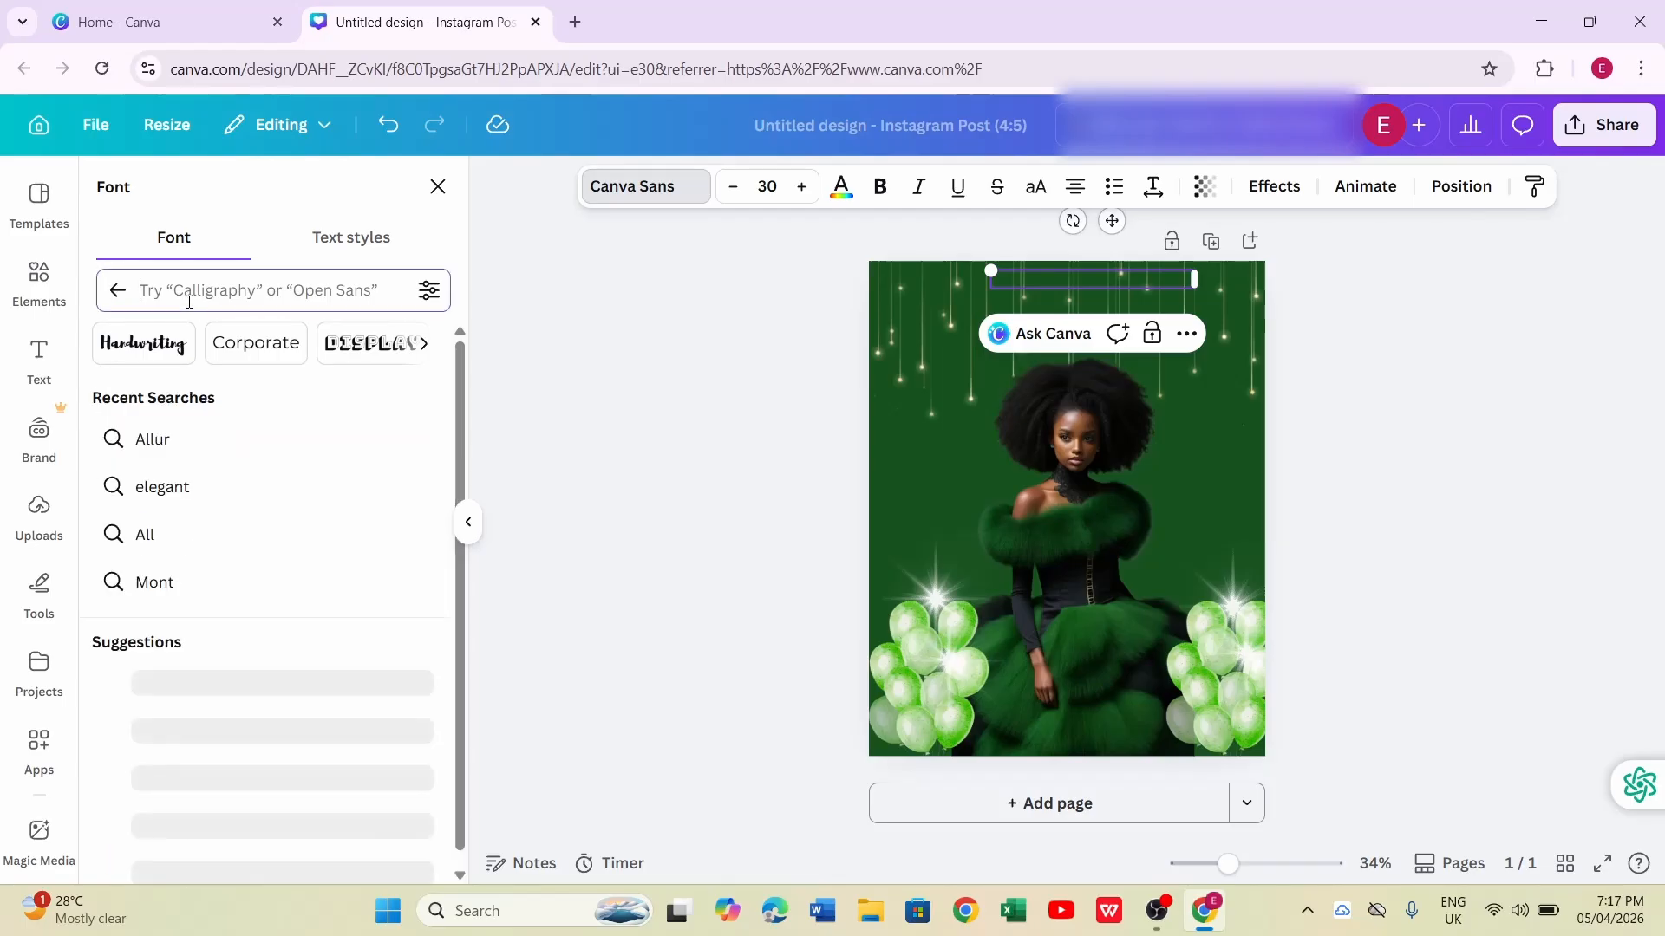
{"action": "left_click", "coordinate": [168, 491]}
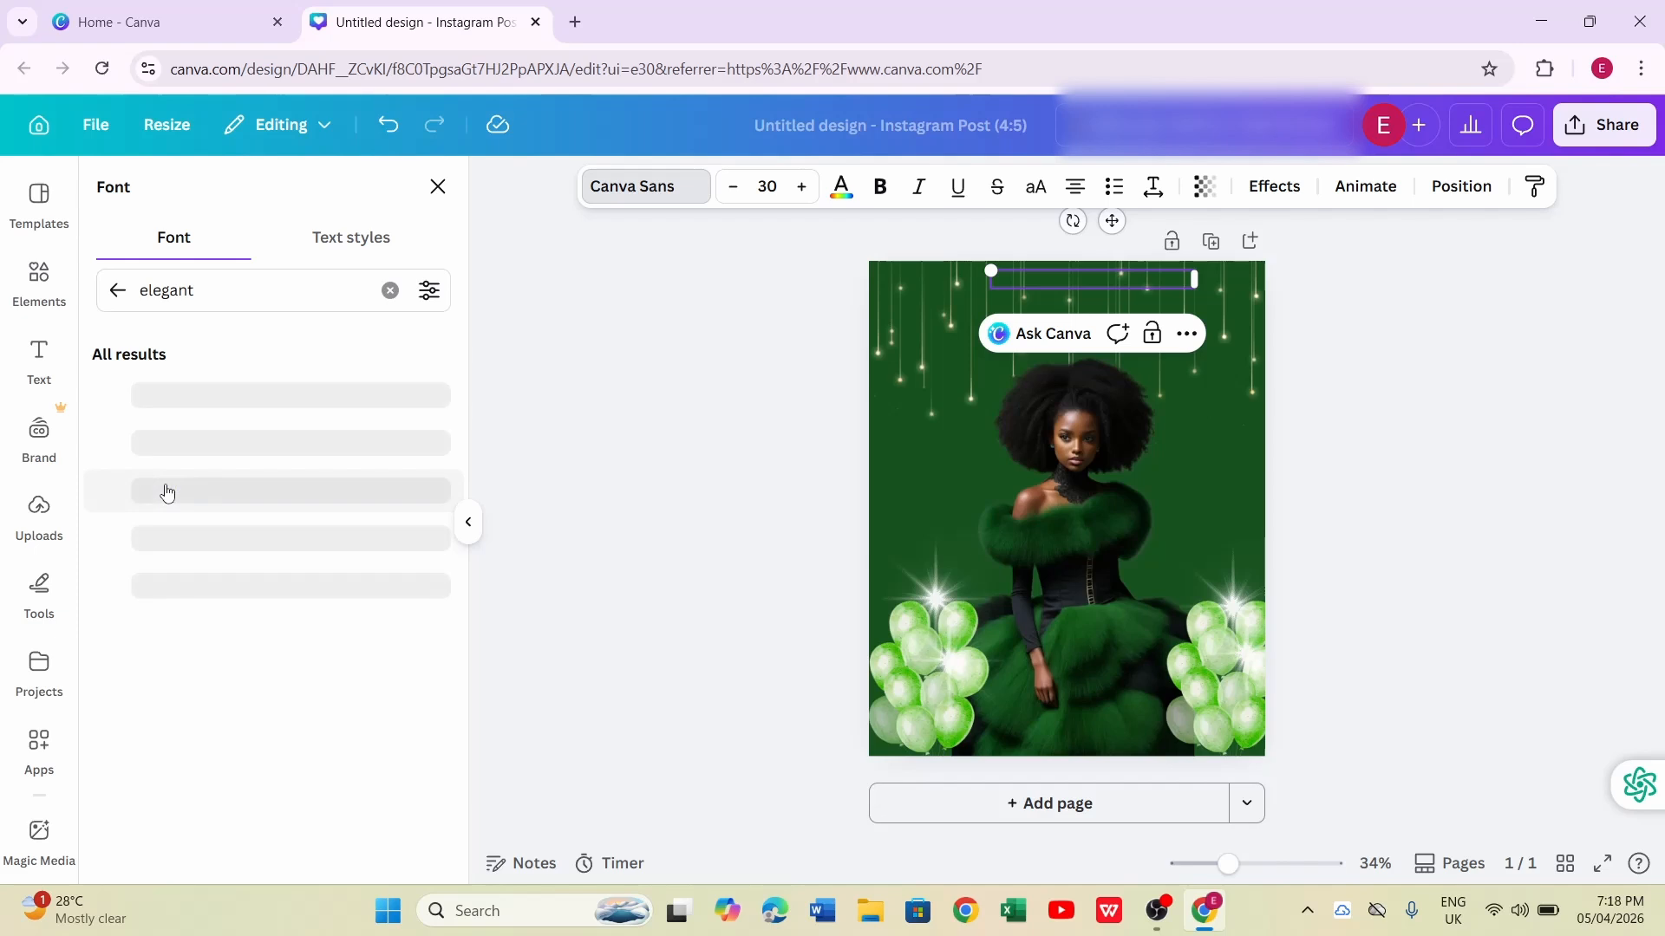
{"action": "left_click", "coordinate": [171, 491]}
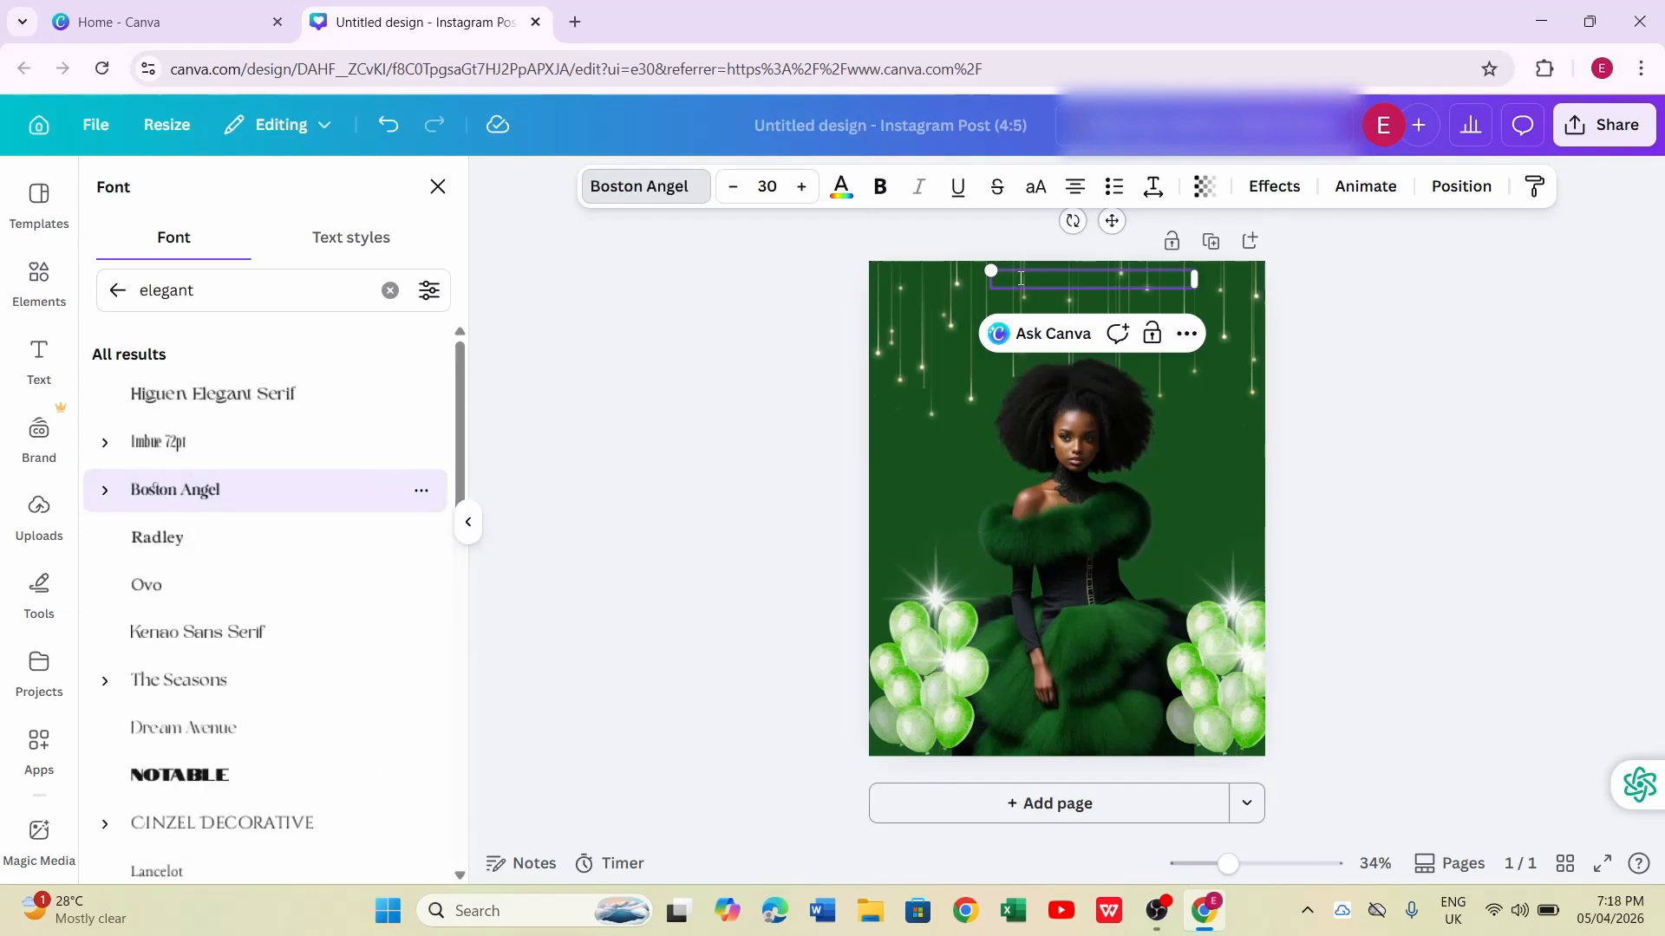
Increase the text box's font size to 56
{"action": "left_click", "coordinate": [801, 187]}
{"action": "left_click", "coordinate": [801, 187]}
{"action": "left_click", "coordinate": [801, 187]}
{"action": "left_click", "coordinate": [801, 187]}
{"action": "left_click", "coordinate": [802, 186]}
{"action": "left_click", "coordinate": [801, 187]}
{"action": "left_click", "coordinate": [801, 187]}
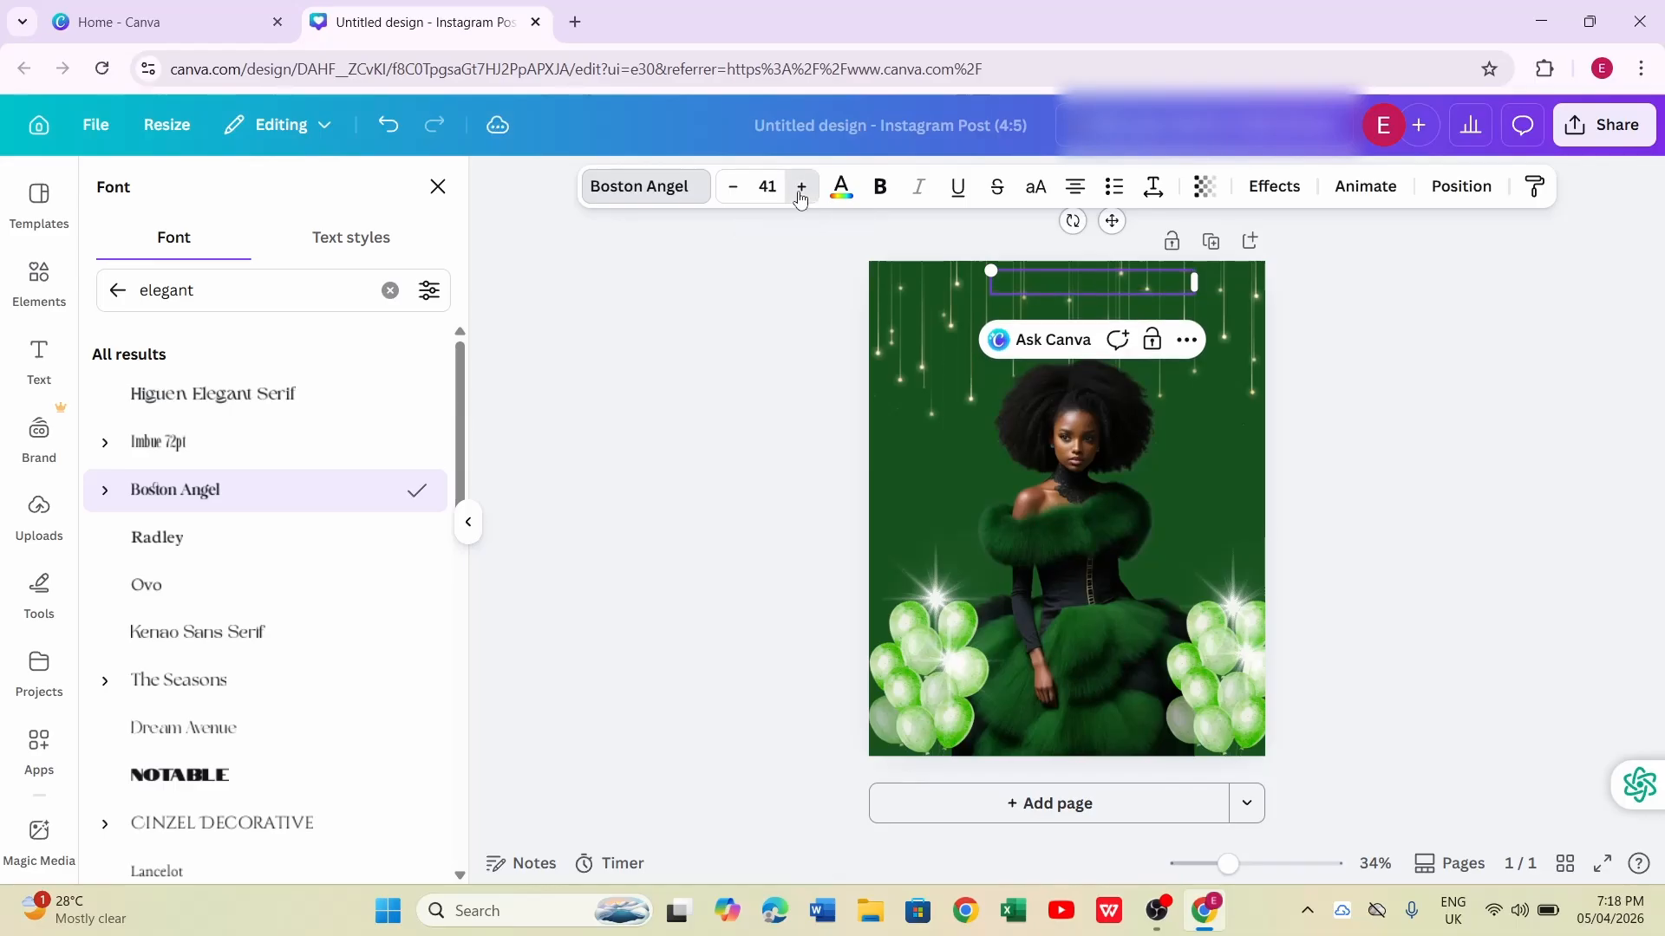
{"action": "left_click", "coordinate": [801, 186]}
{"action": "left_click", "coordinate": [801, 187]}
{"action": "left_click", "coordinate": [802, 186]}
{"action": "left_click", "coordinate": [801, 186]}
{"action": "left_click", "coordinate": [801, 186]}
{"action": "left_click", "coordinate": [801, 186]}
{"action": "left_click", "coordinate": [801, 186]}
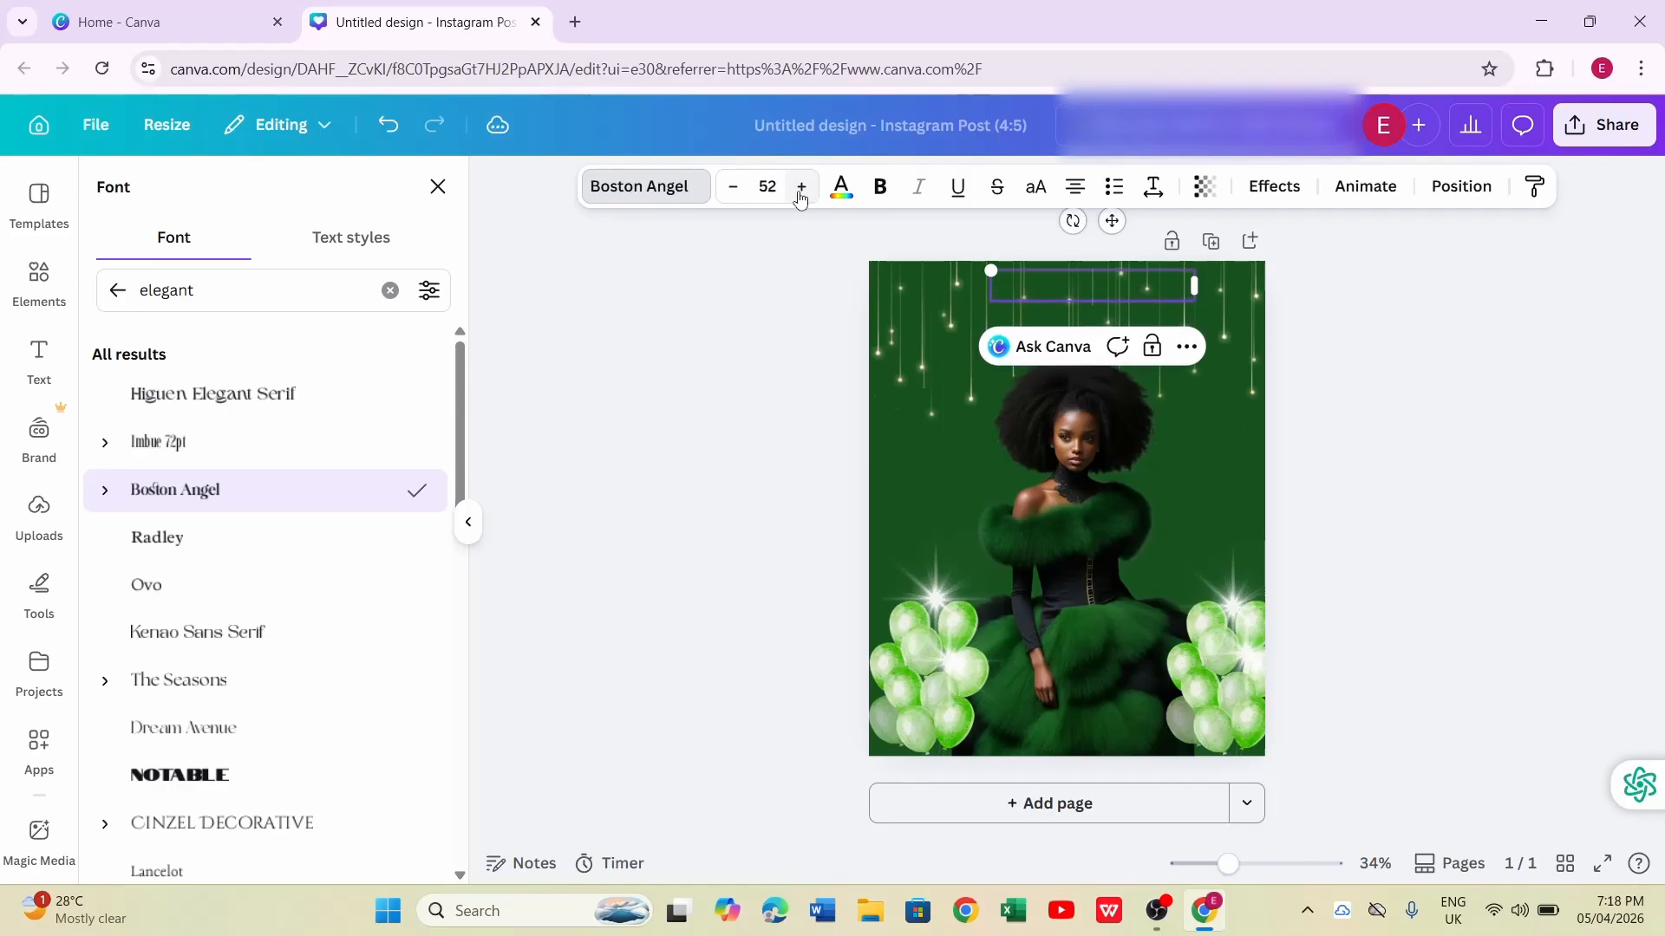
{"action": "left_click", "coordinate": [801, 186]}
{"action": "left_click", "coordinate": [802, 187]}
{"action": "left_click", "coordinate": [802, 187]}
{"action": "left_click", "coordinate": [802, 187]}
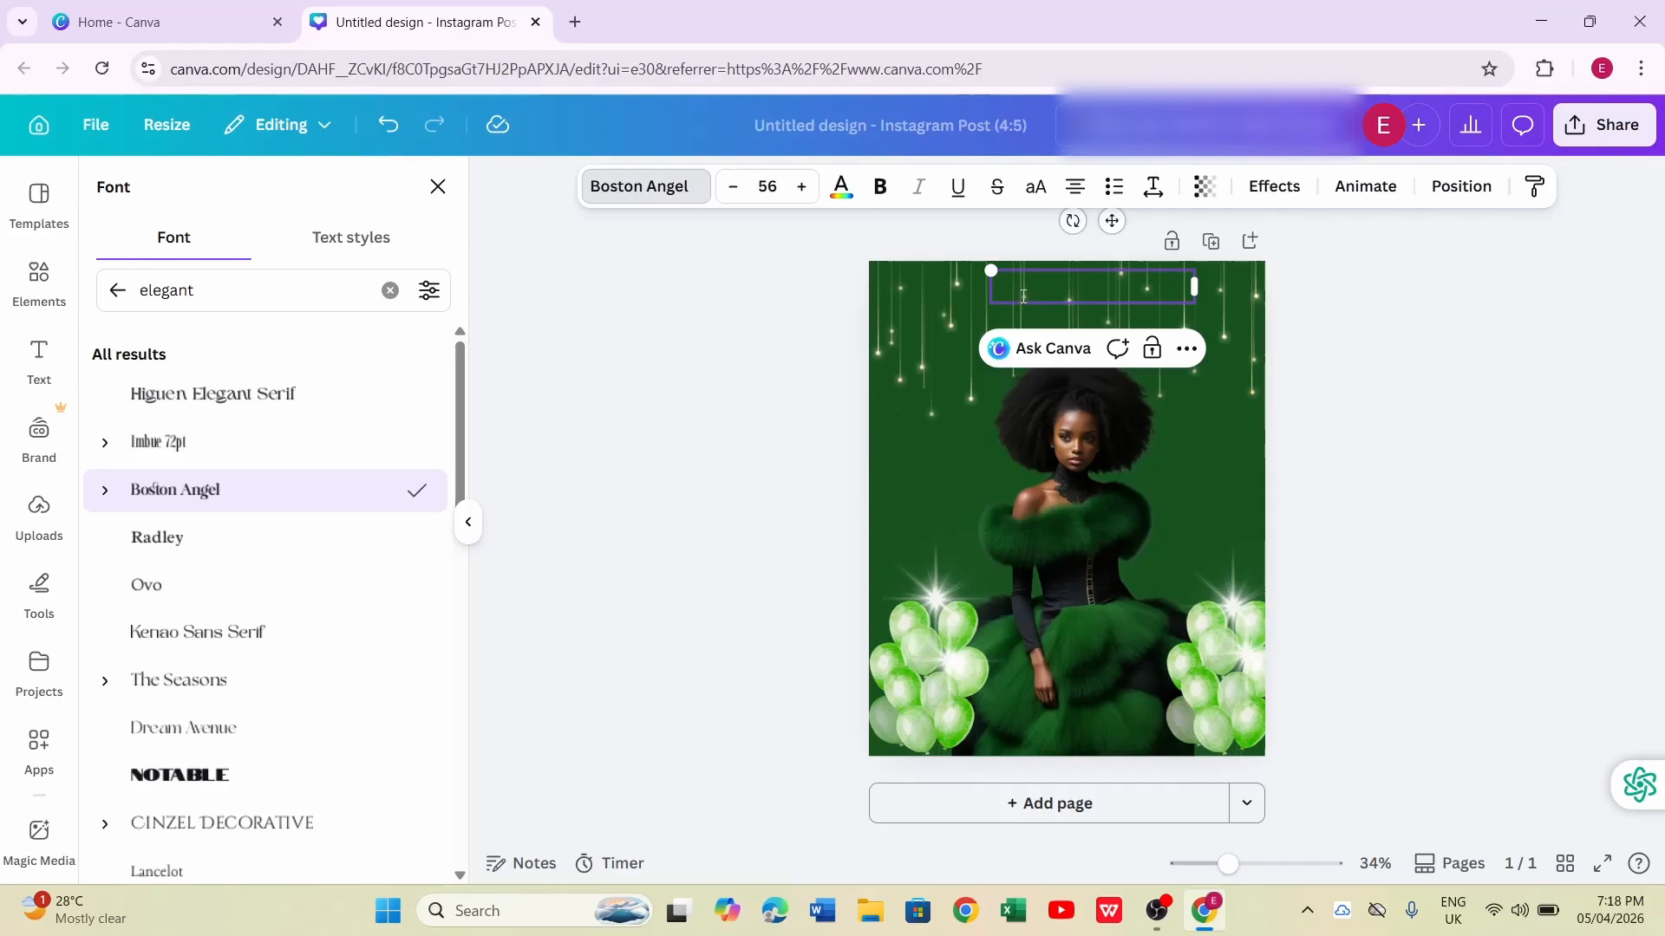
Enter "You're Invited" as the heading and narrow its text box to fit the words
{"action": "type", "text": "Y"}
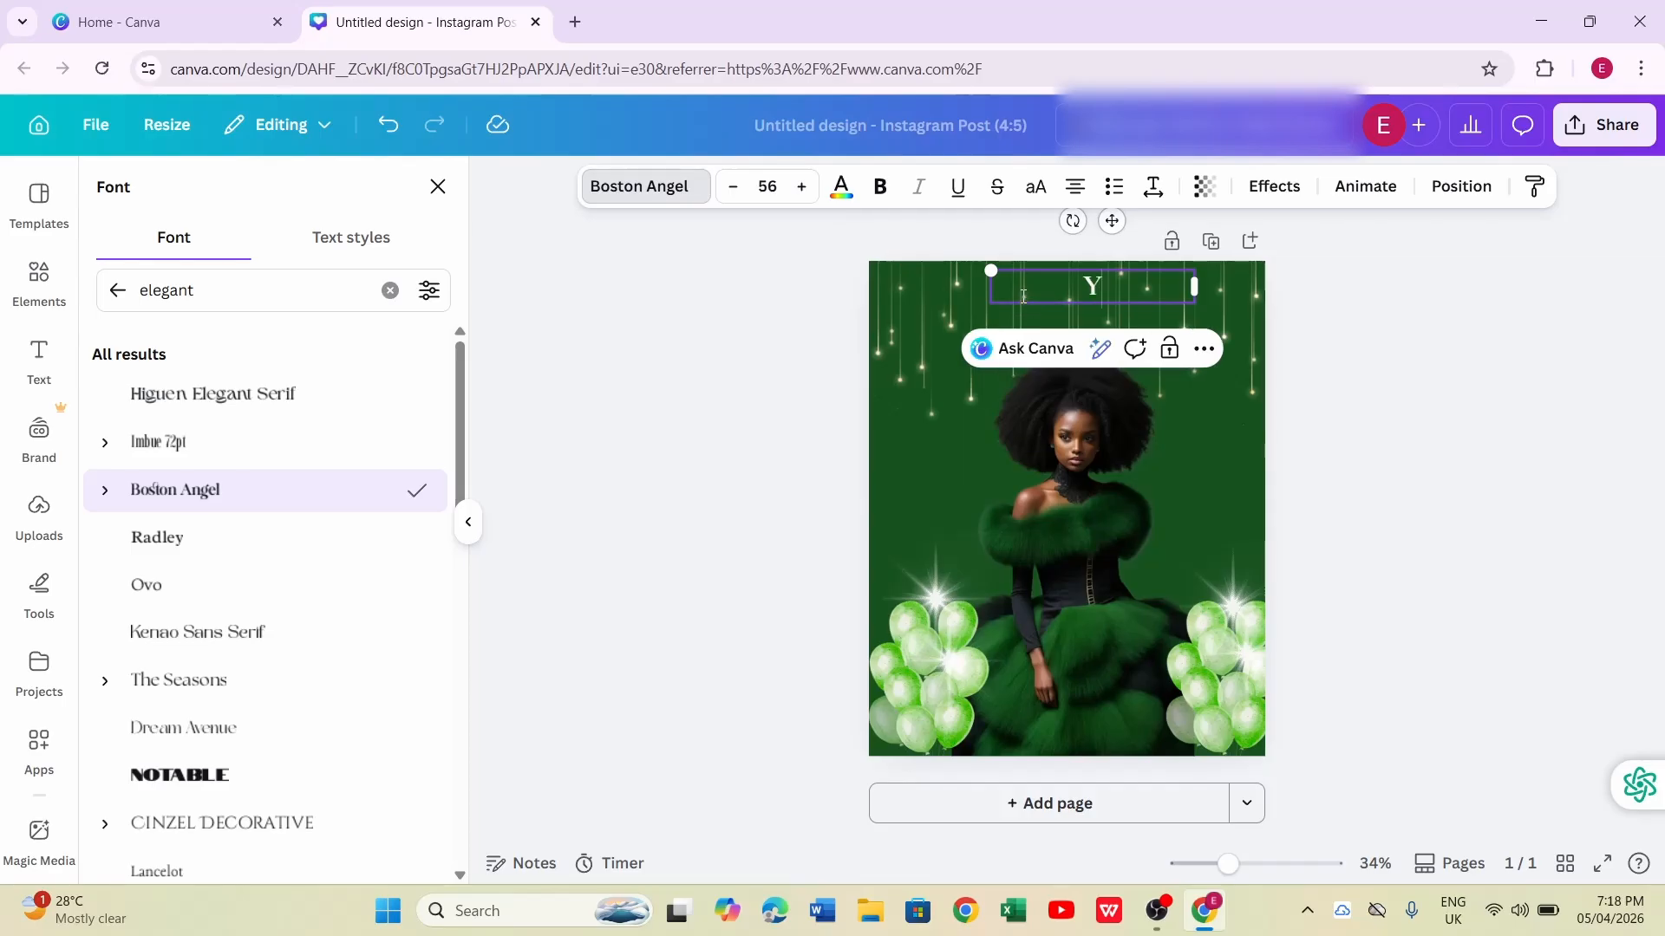
{"action": "type", "text": "ou're Invited"}
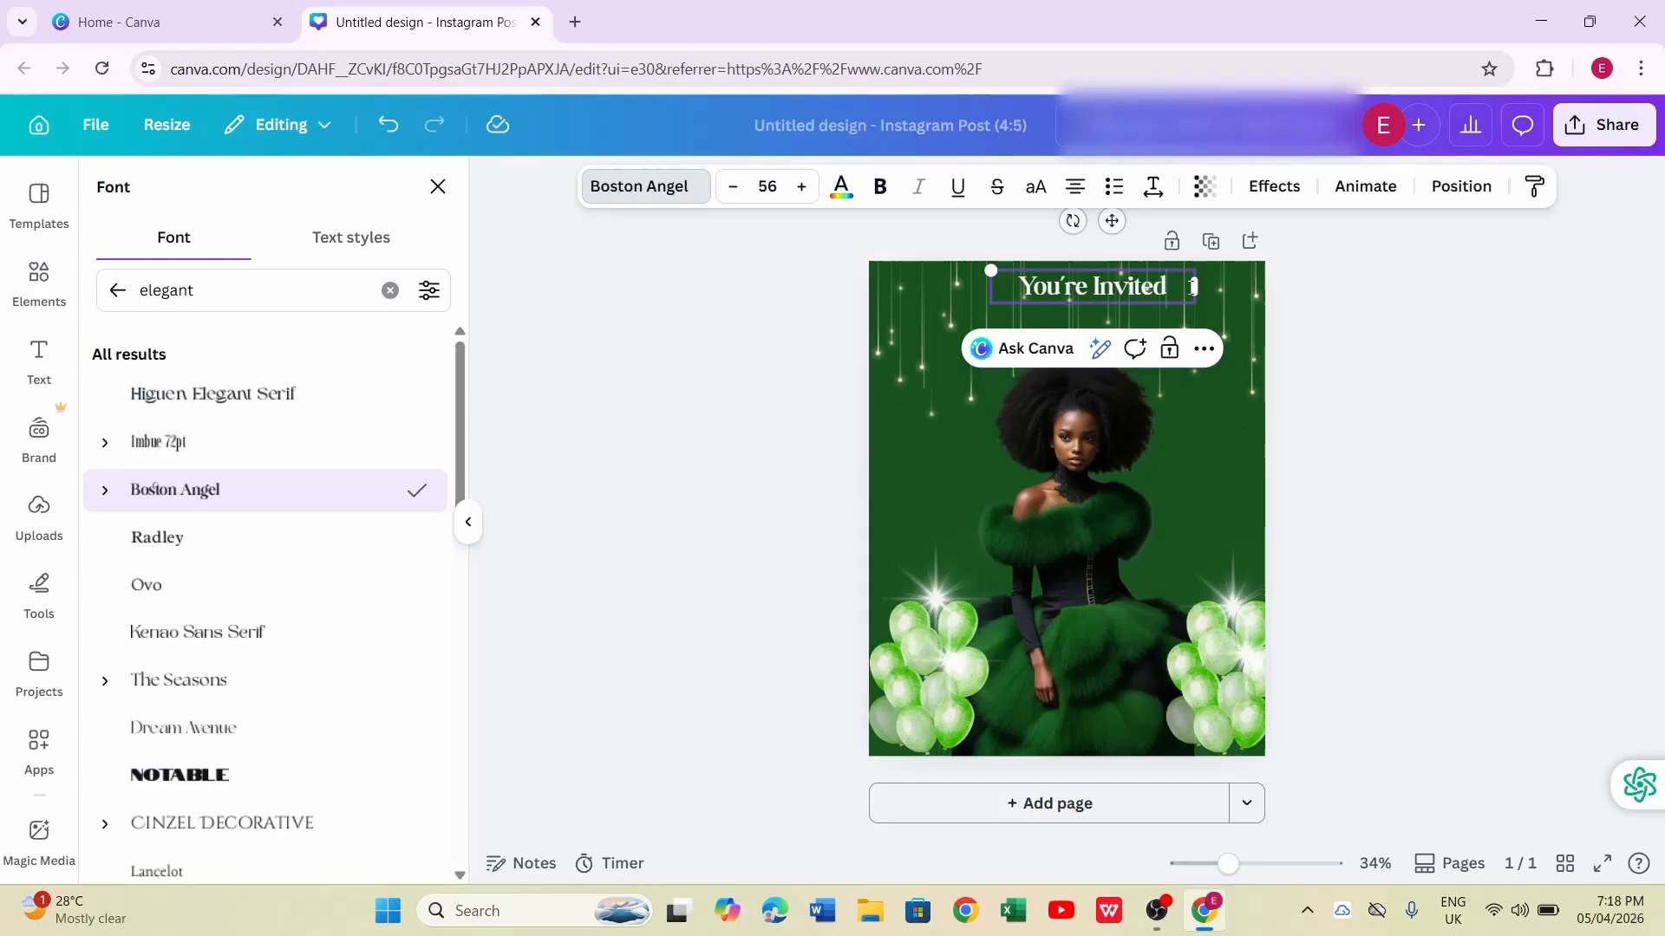
{"action": "left_click_drag", "start_coordinate": [1194, 287], "coordinate": [1172, 284]}
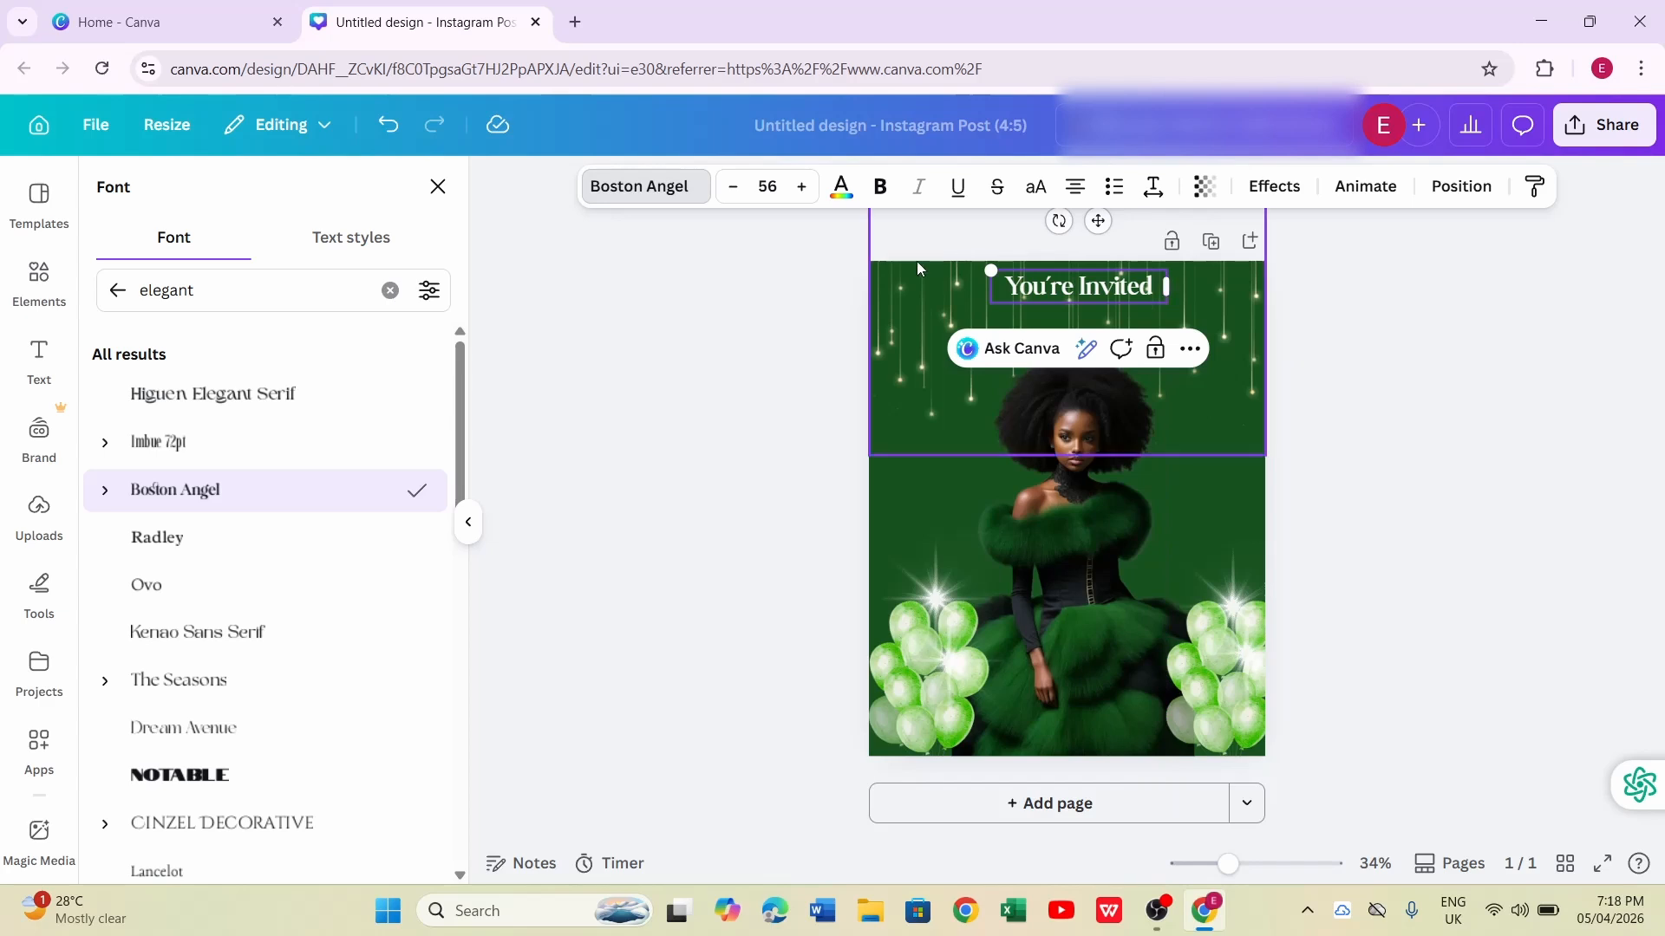
Enlarge the "You're Invited" heading to font size 70 and widen its box so it fits on one line
{"action": "left_click", "coordinate": [800, 192]}
{"action": "double_click", "coordinate": [800, 193]}
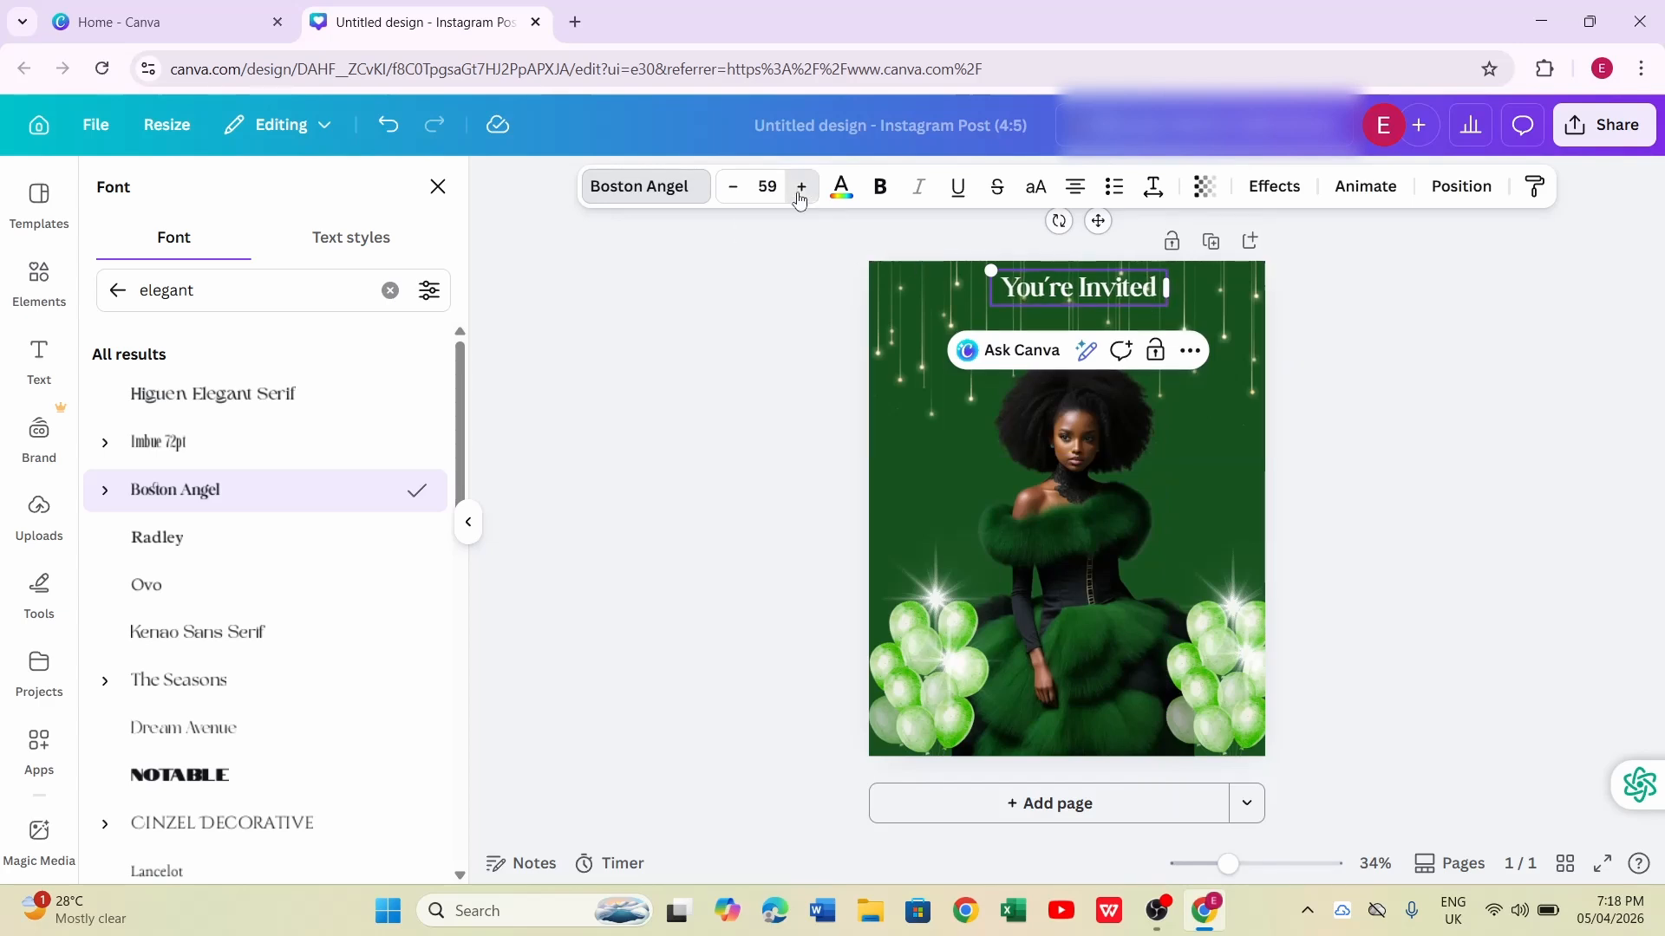
{"action": "triple_click", "coordinate": [800, 192]}
{"action": "triple_click", "coordinate": [800, 193]}
{"action": "triple_click", "coordinate": [800, 192]}
{"action": "double_click", "coordinate": [798, 195]}
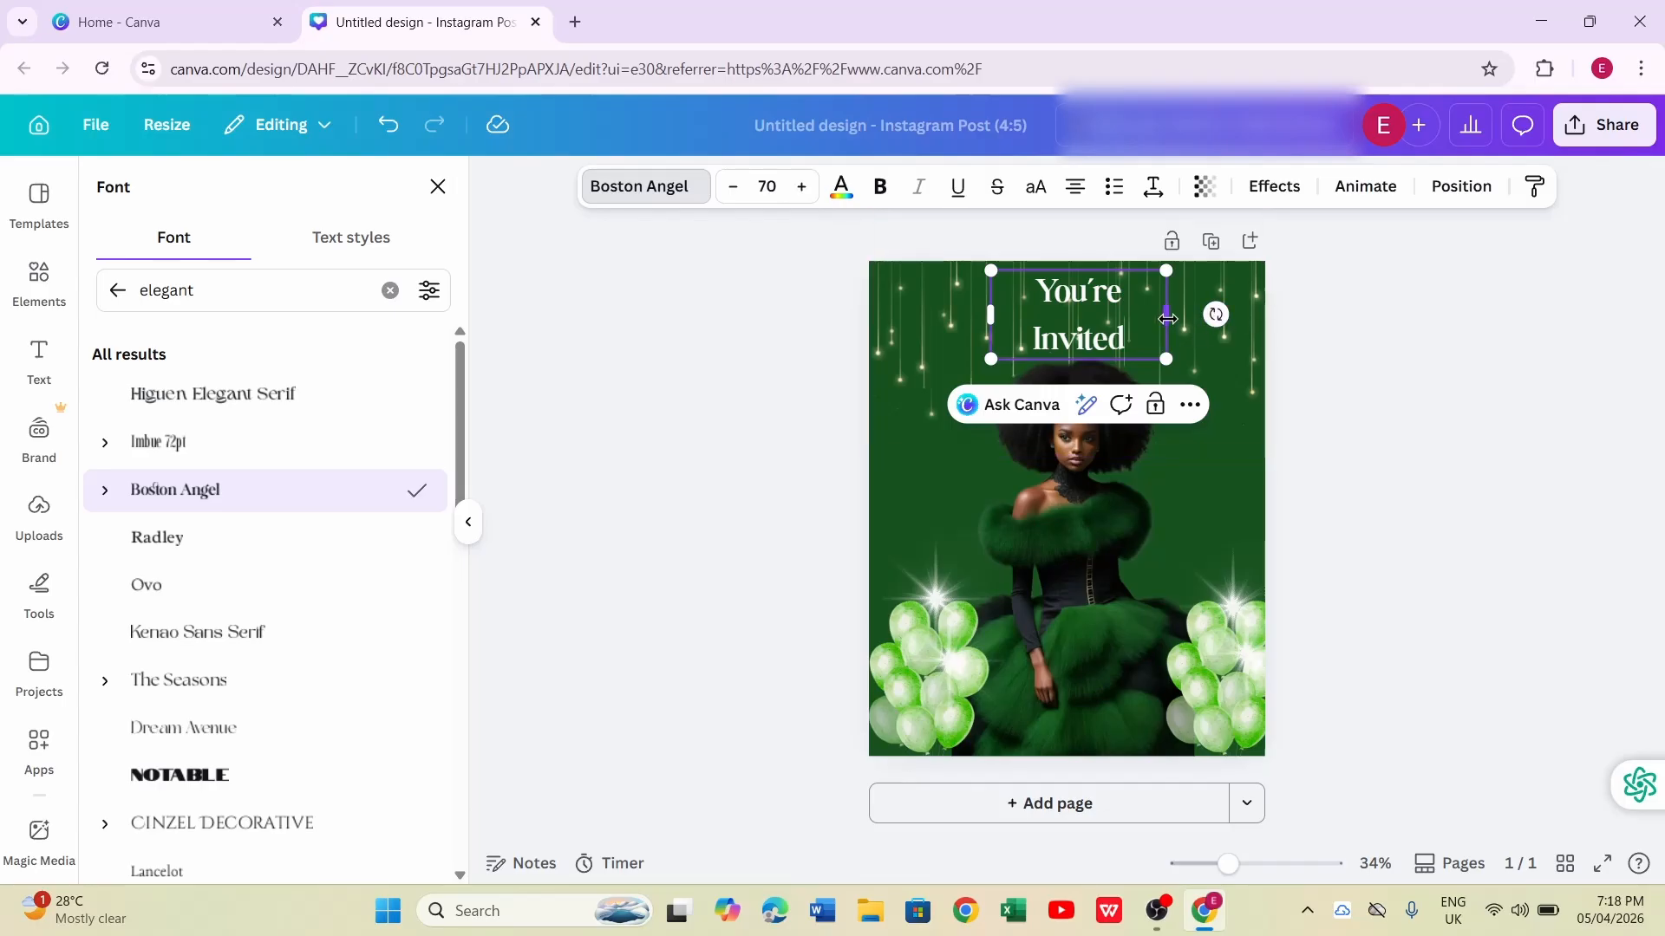
{"action": "left_click_drag", "start_coordinate": [1166, 315], "coordinate": [1211, 307]}
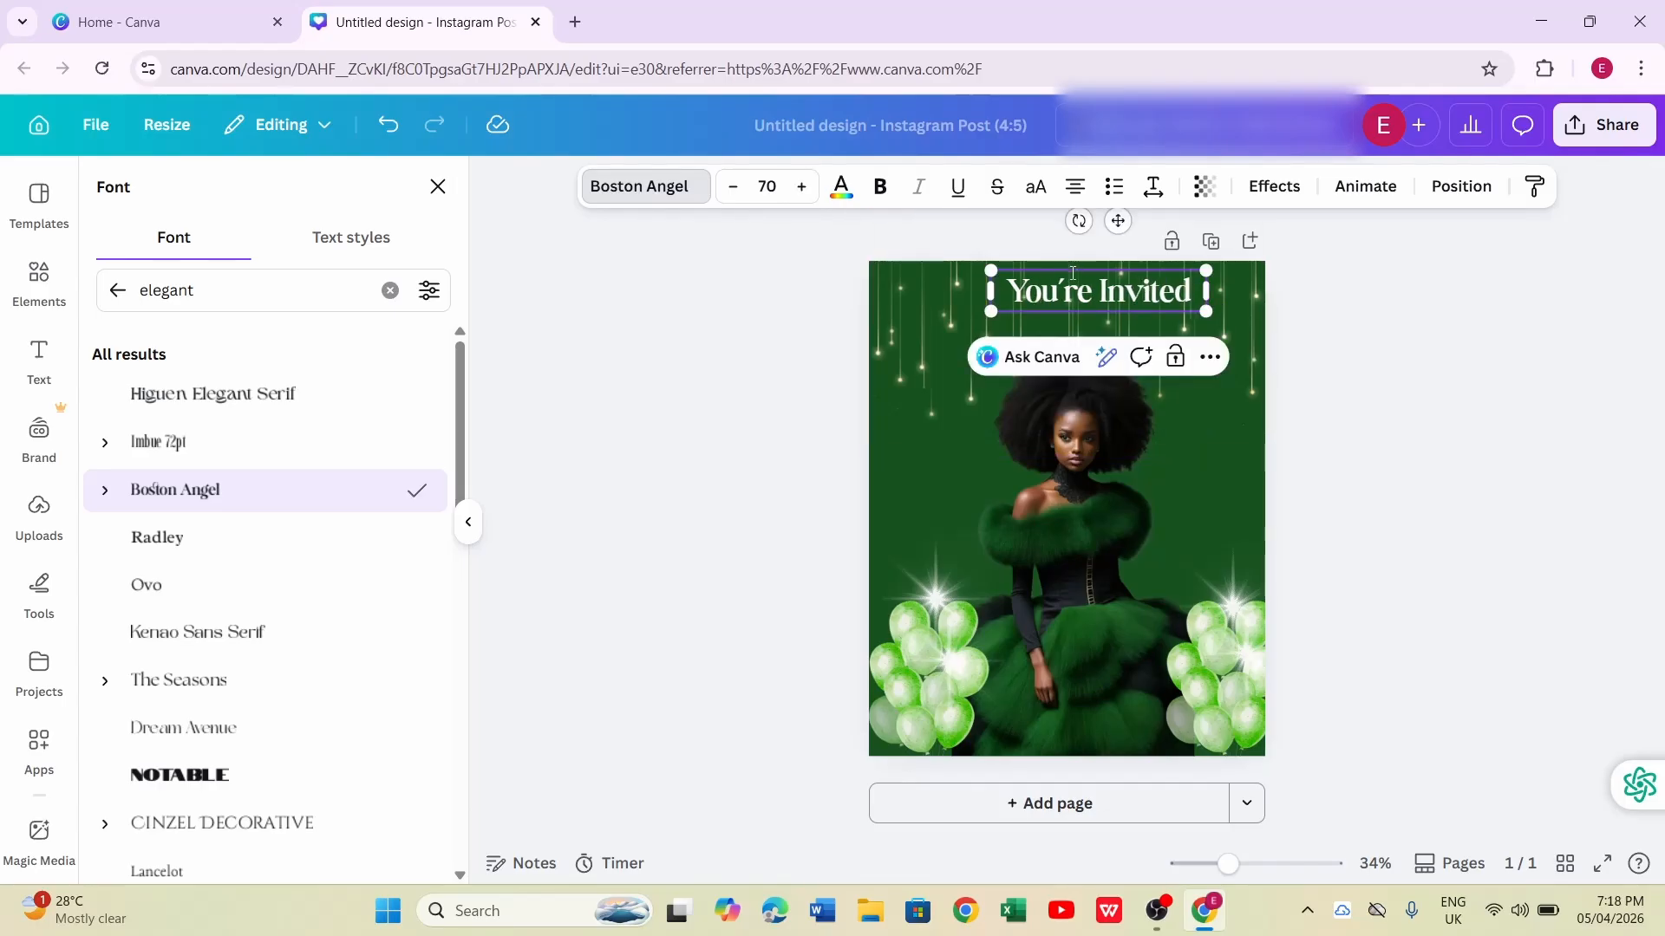
Shift the cut-out portrait slightly to the right
{"action": "left_click_drag", "start_coordinate": [1072, 275], "coordinate": [1026, 274]}
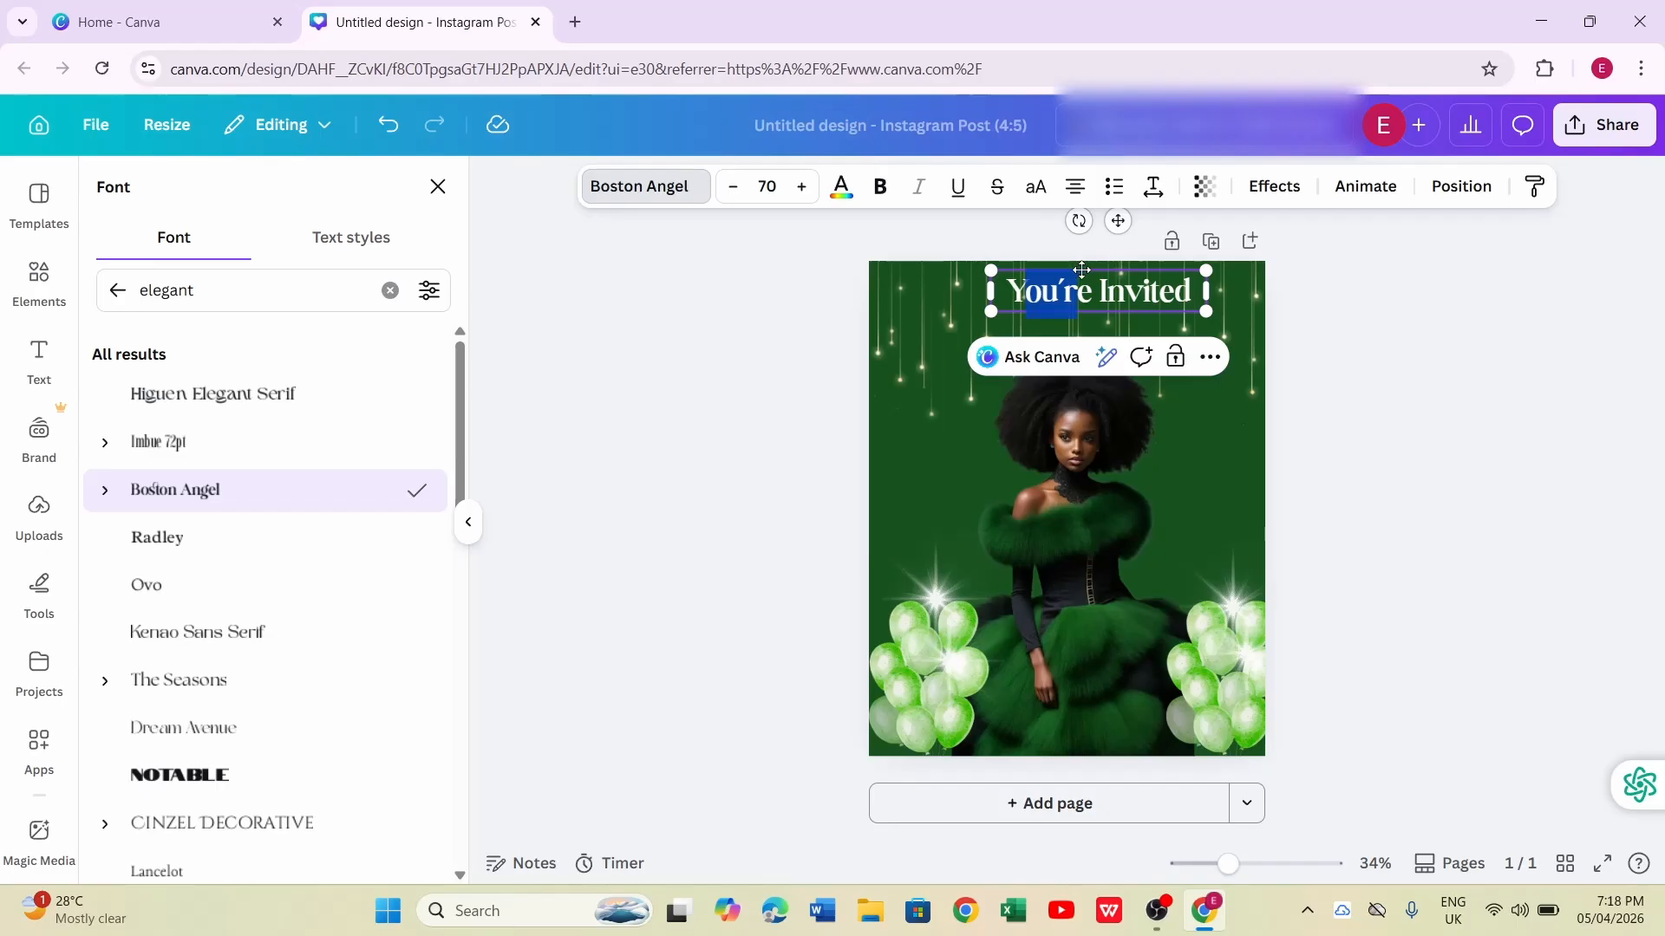
{"action": "left_click", "coordinate": [1229, 440]}
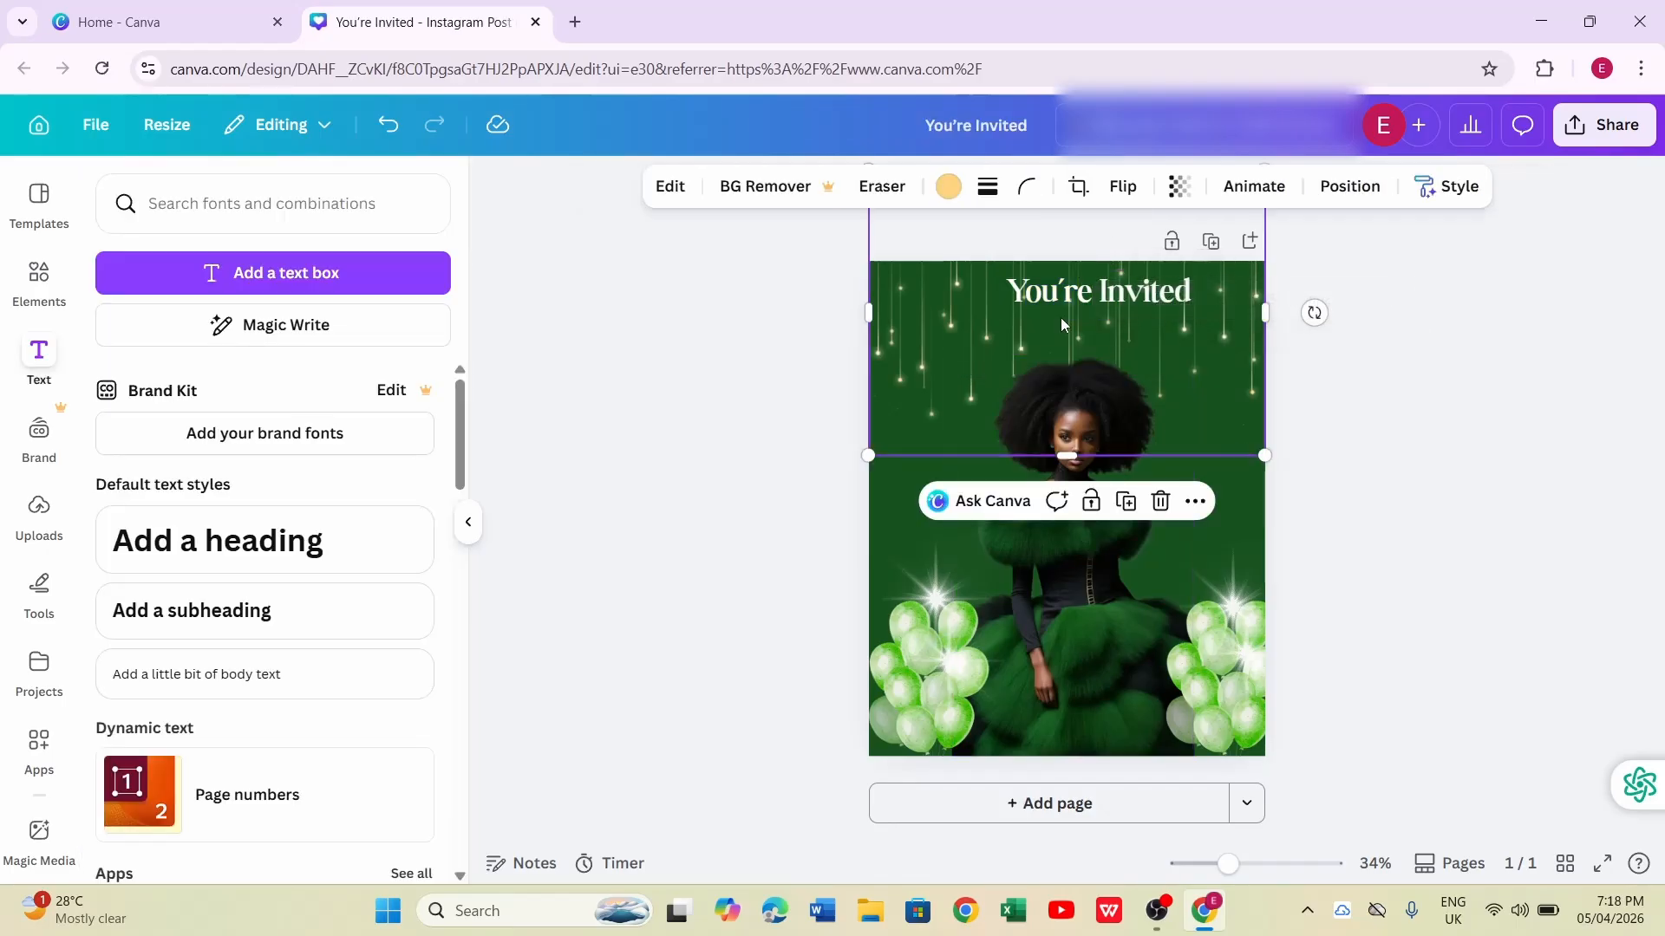
{"action": "left_click", "coordinate": [1055, 274]}
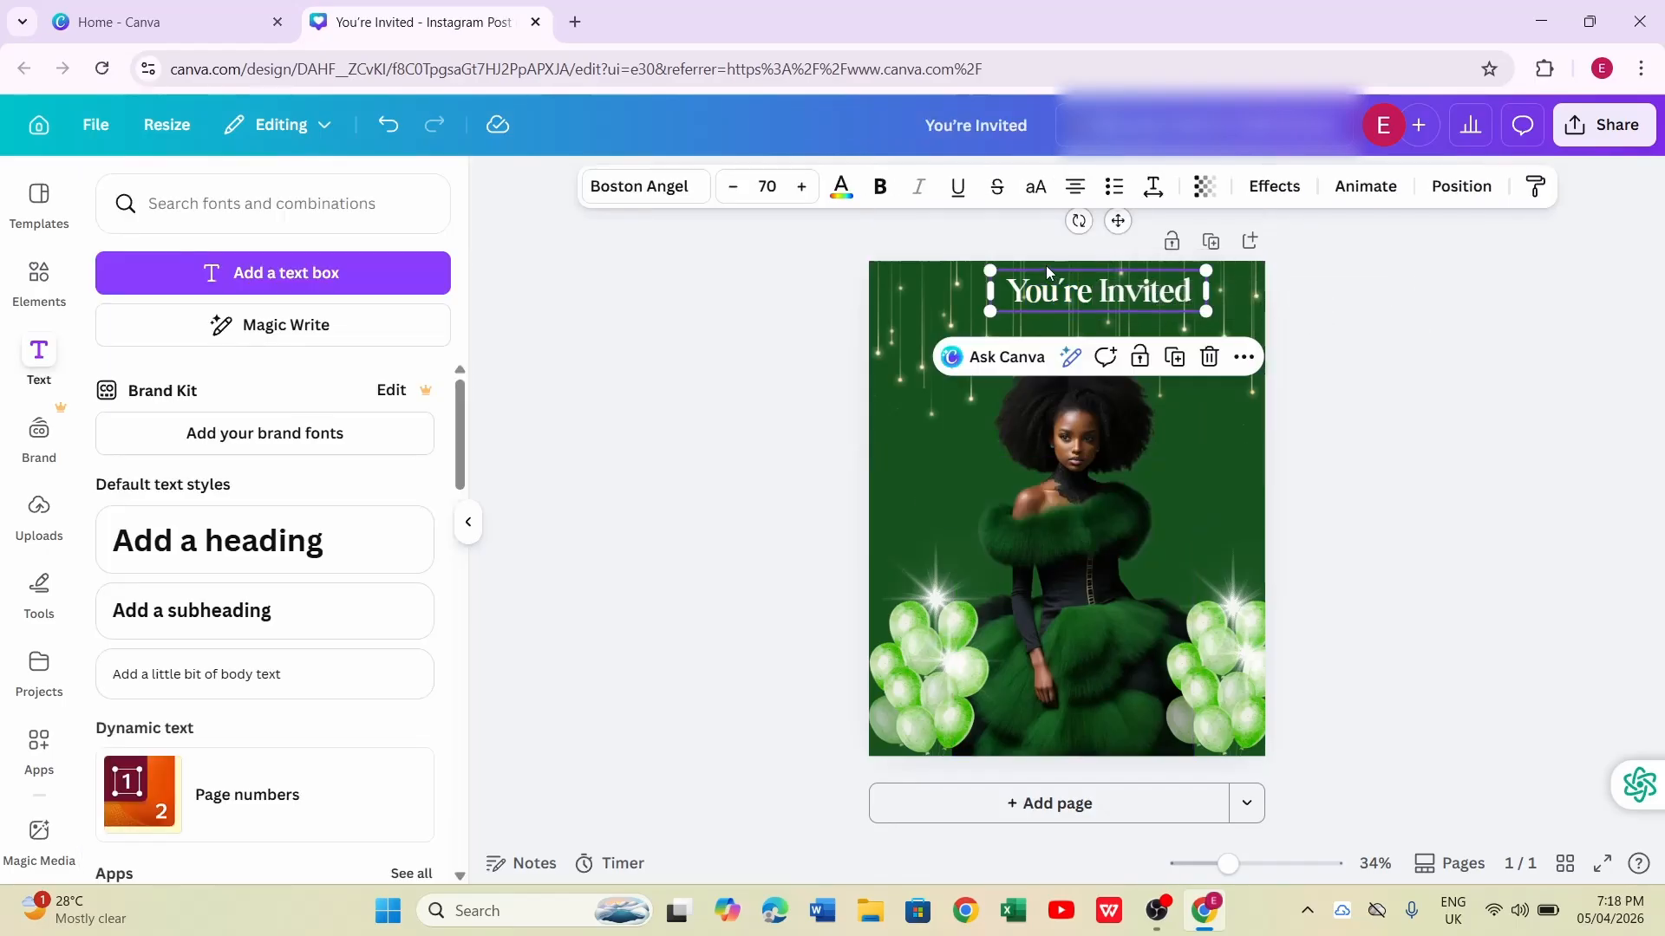
{"action": "mouse_move", "coordinate": [1190, 532]}
{"action": "left_mouse_down"}
{"action": "mouse_move", "coordinate": [1218, 520]}
{"action": "mouse_move", "coordinate": [1203, 521]}
{"action": "left_mouse_up"}
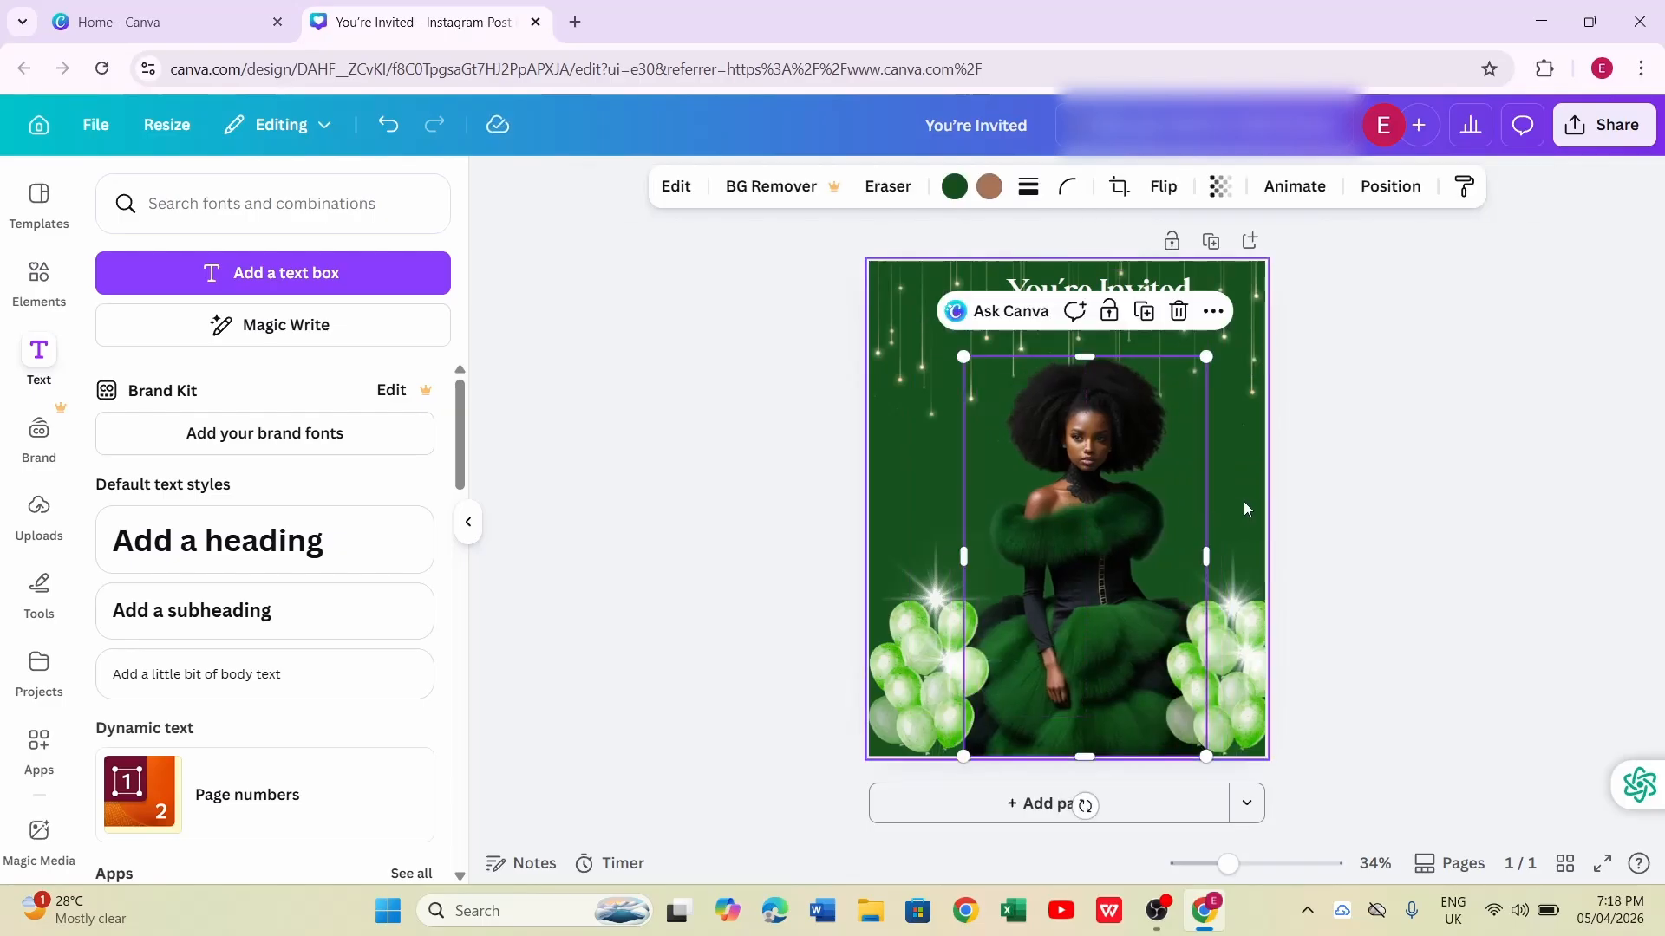
Move the "You're Invited" heading left and up so it sits roughly centred at the page's upper edge
{"action": "left_click", "coordinate": [1247, 512]}
{"action": "left_click", "coordinate": [1081, 300]}
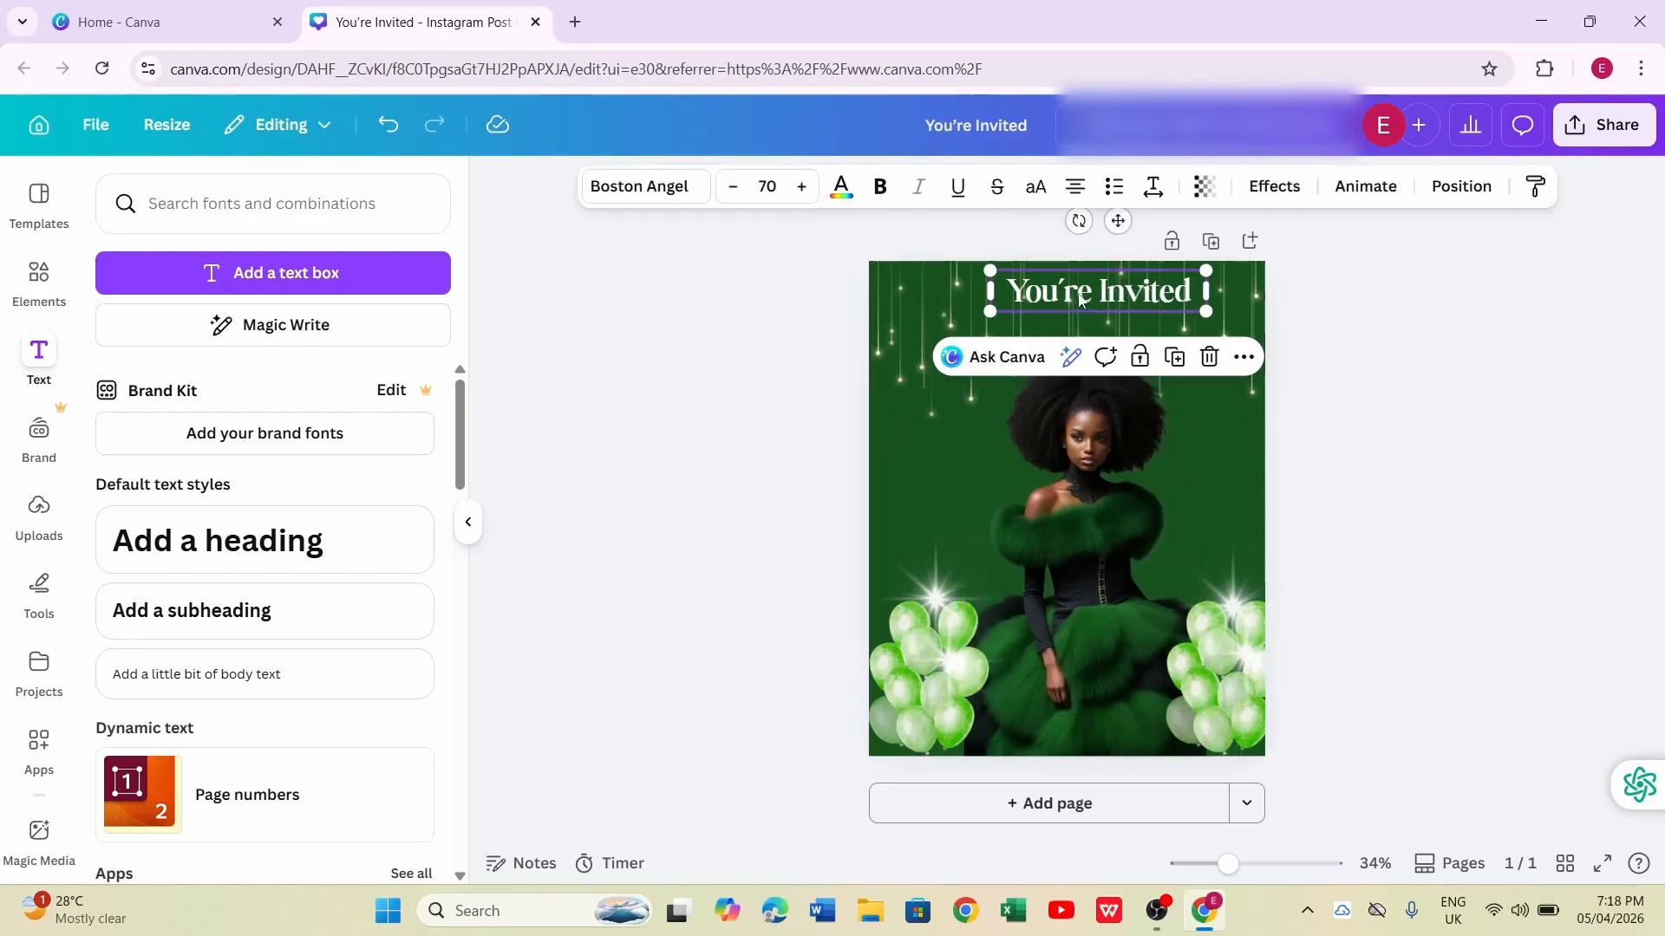
{"action": "left_click_drag", "start_coordinate": [1040, 315], "coordinate": [1007, 304]}
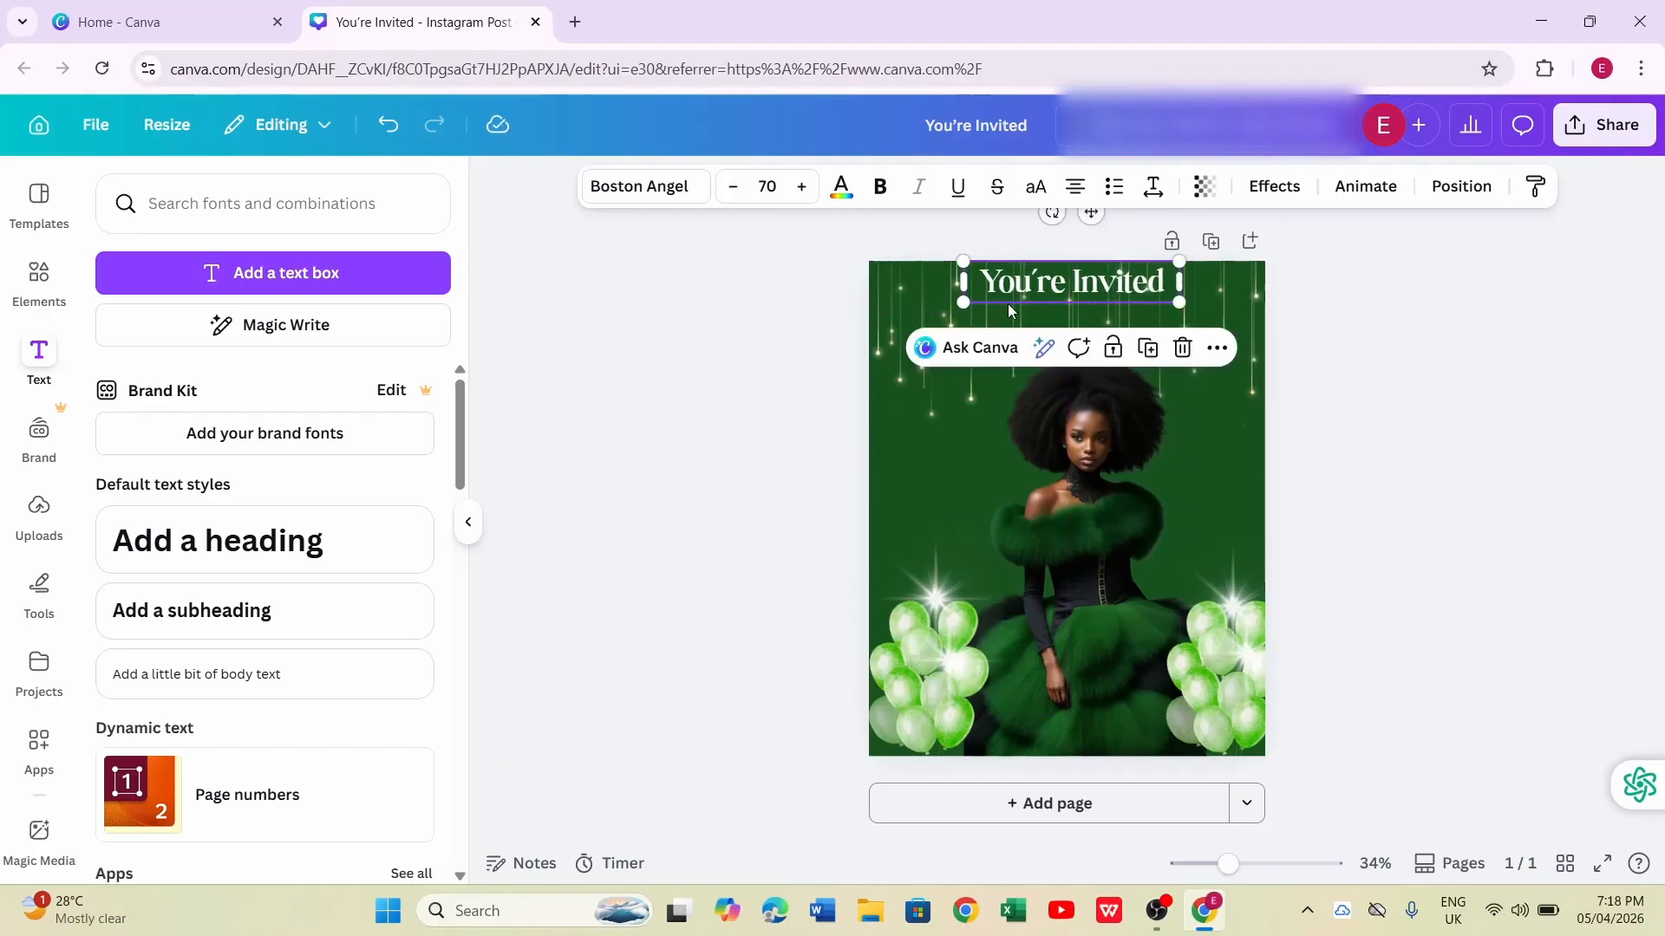
{"action": "left_click", "coordinate": [1335, 464]}
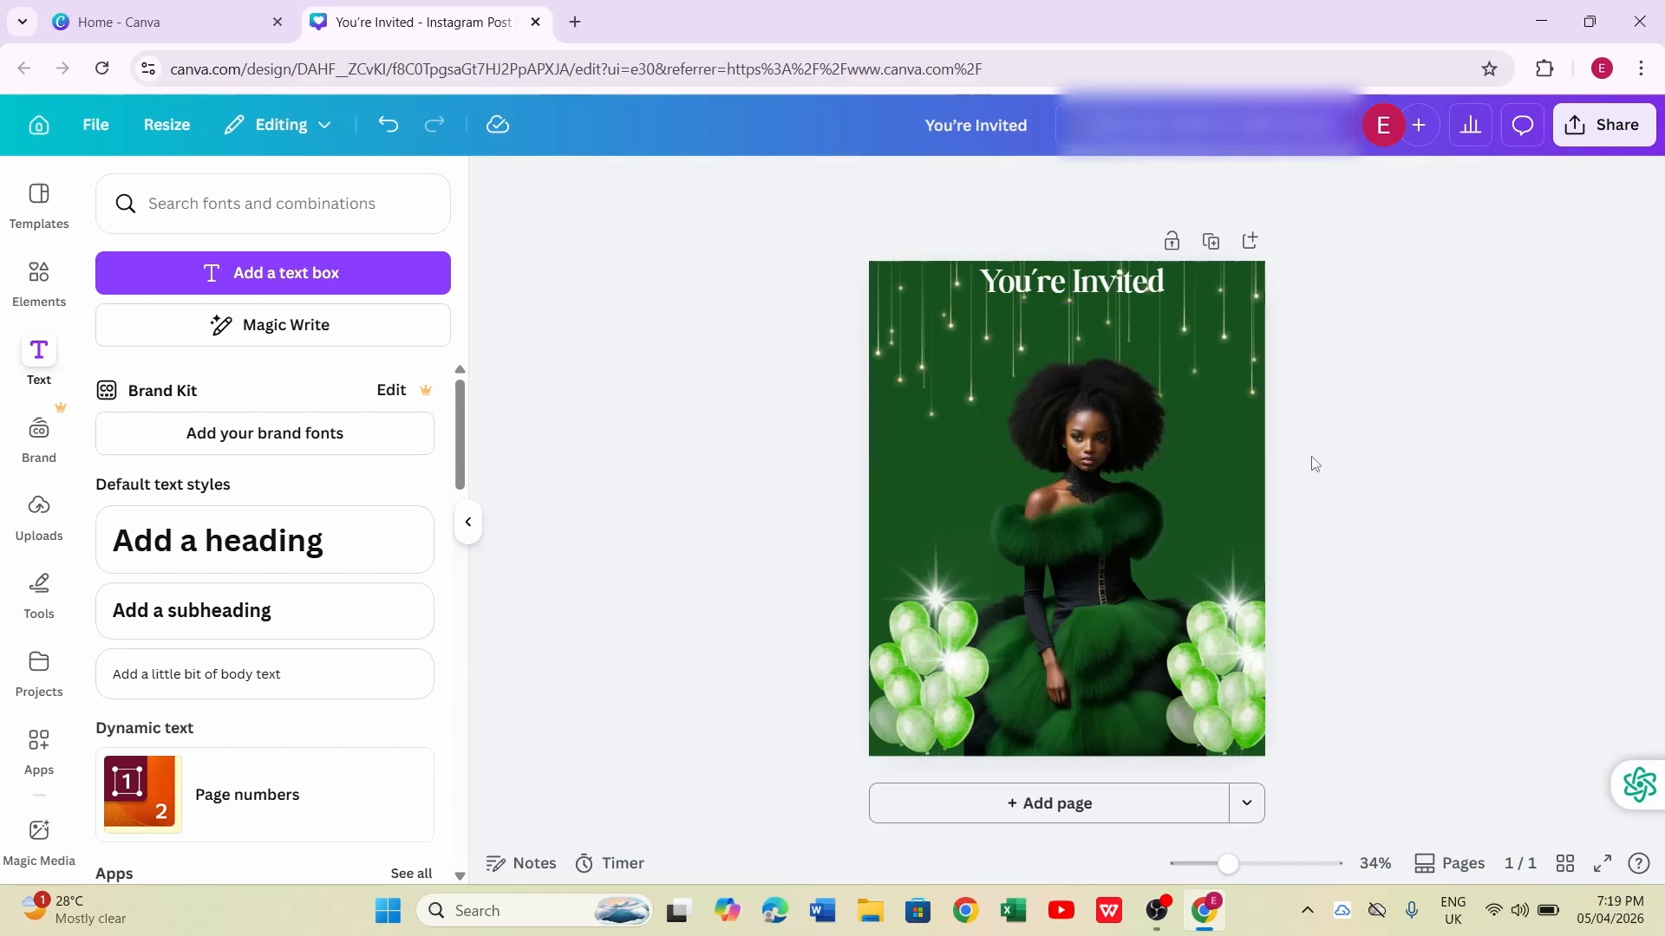
Duplicate the "You're Invited" heading twice, placing one copy at the page's lower edge and the other across the portrait's waist
{"action": "left_click", "coordinate": [1081, 287]}
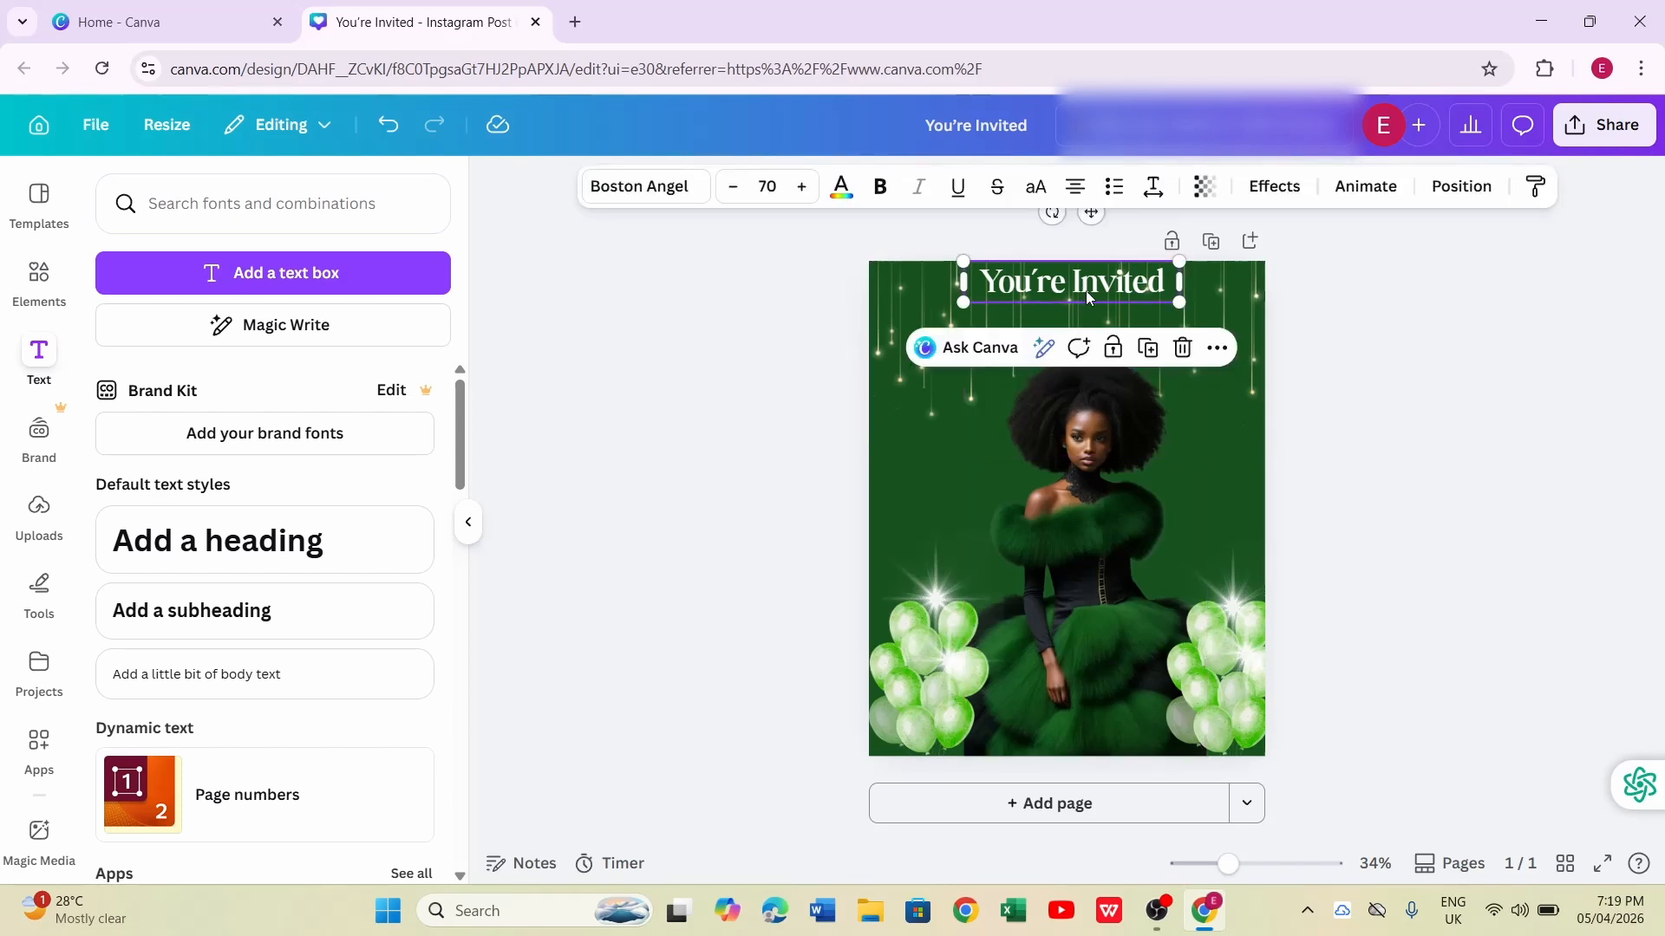
{"action": "left_click", "coordinate": [1146, 350]}
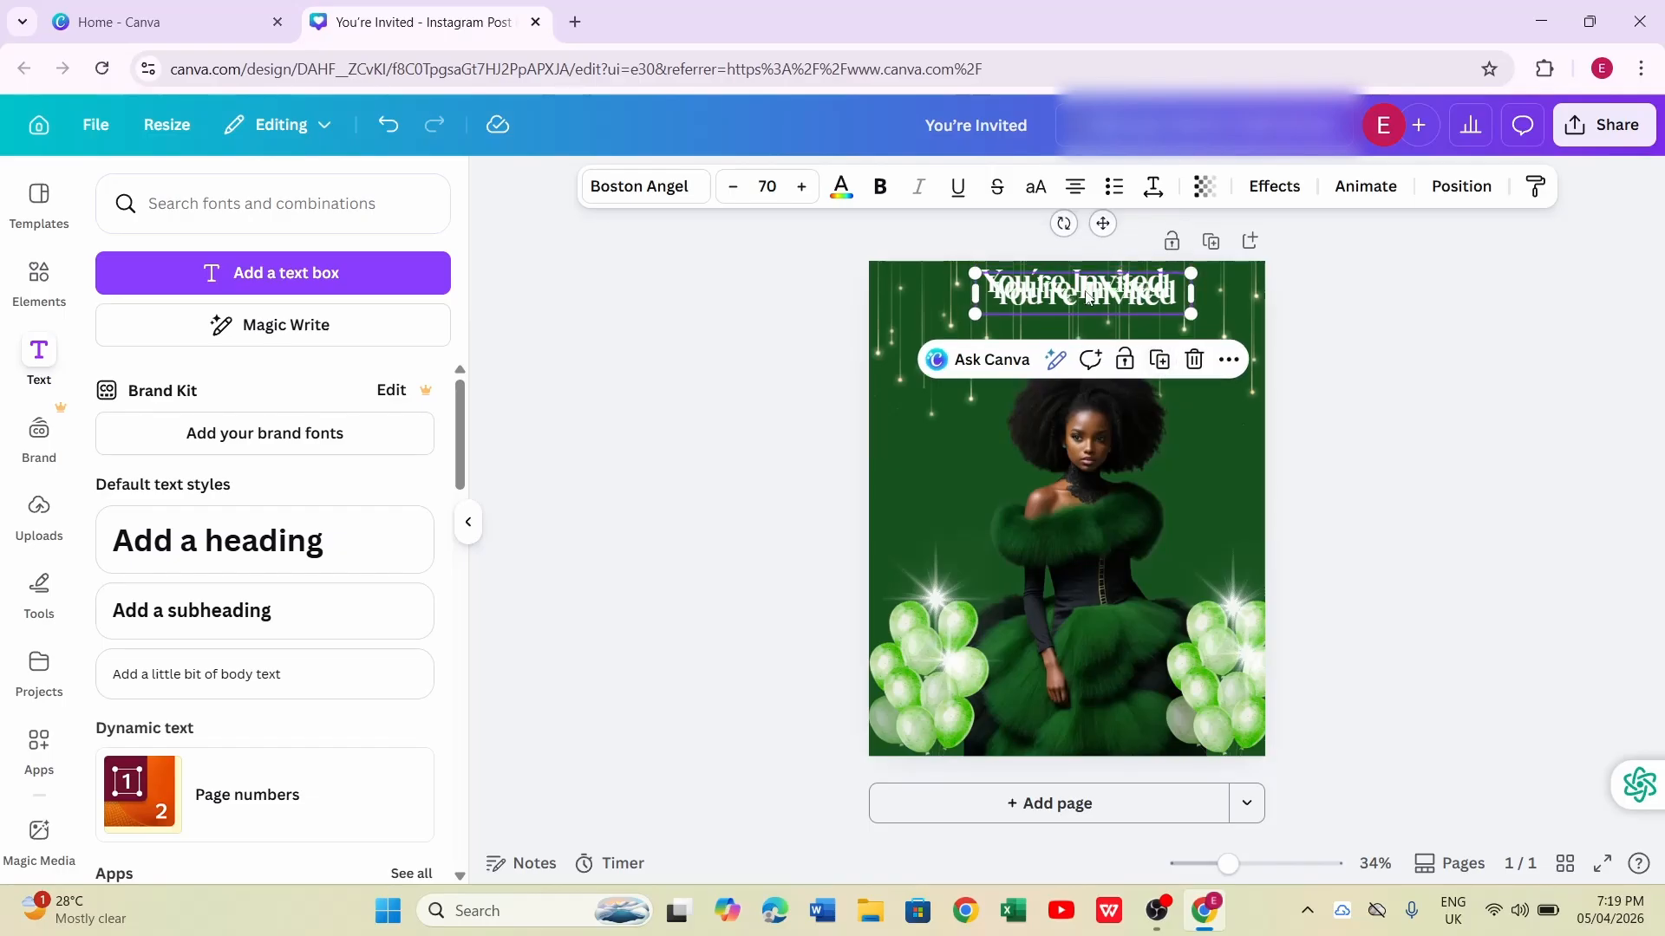
{"action": "left_click_drag", "start_coordinate": [1082, 303], "coordinate": [1088, 736]}
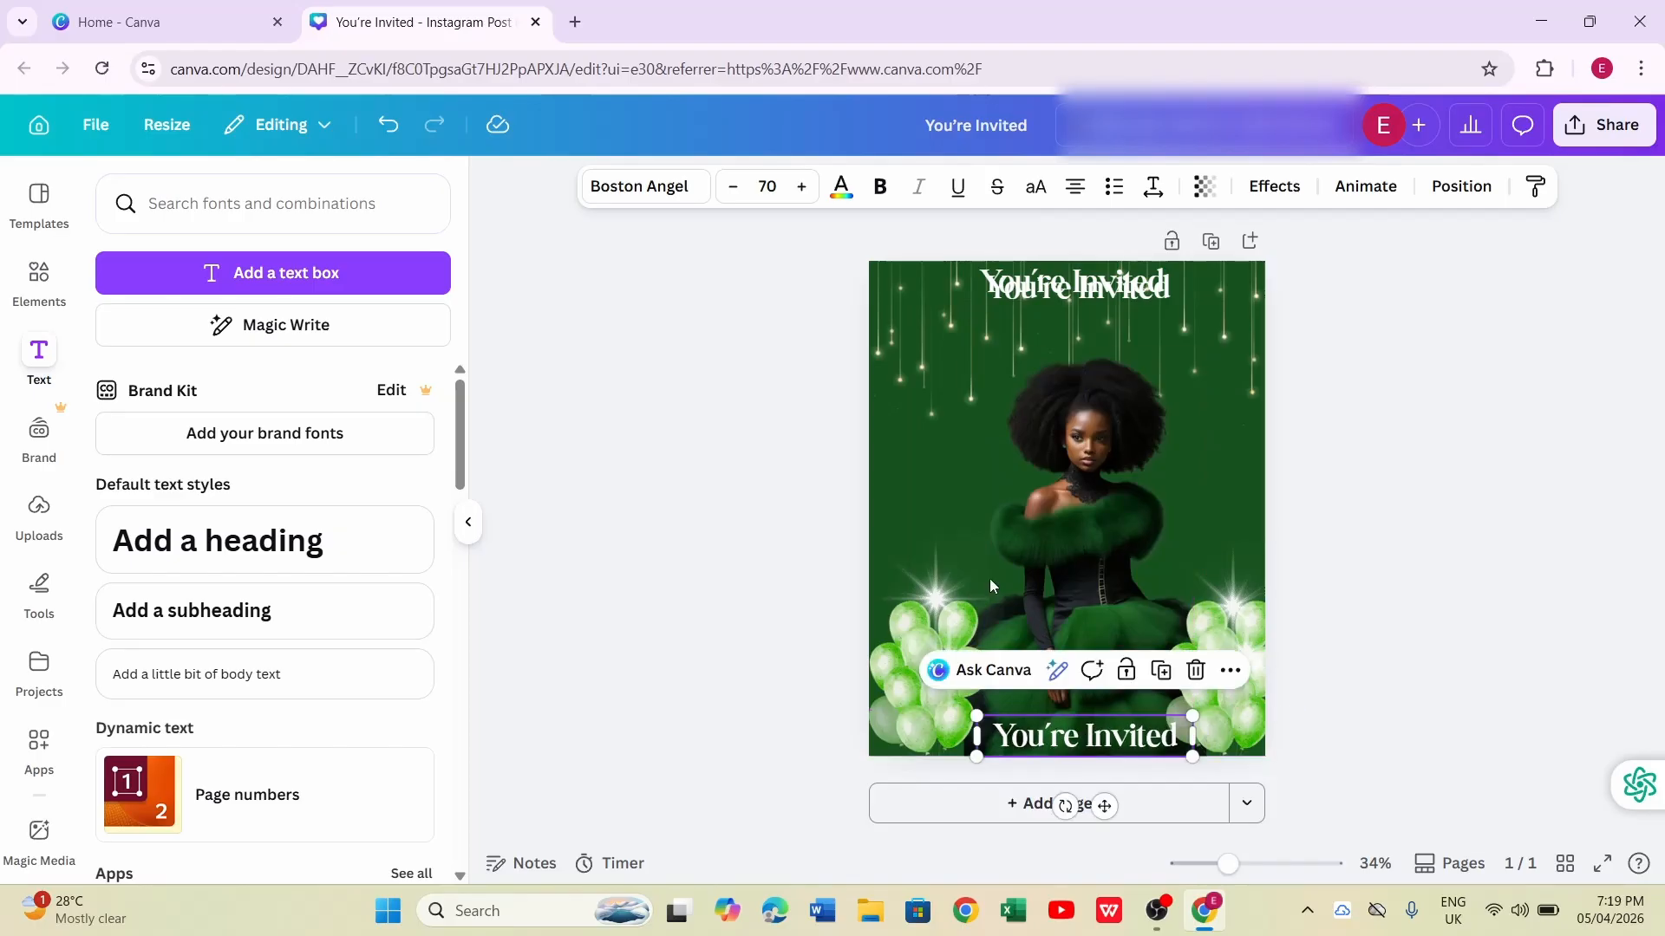
{"action": "left_click", "coordinate": [1060, 295]}
{"action": "left_click_drag", "start_coordinate": [1060, 295], "coordinate": [1053, 604]}
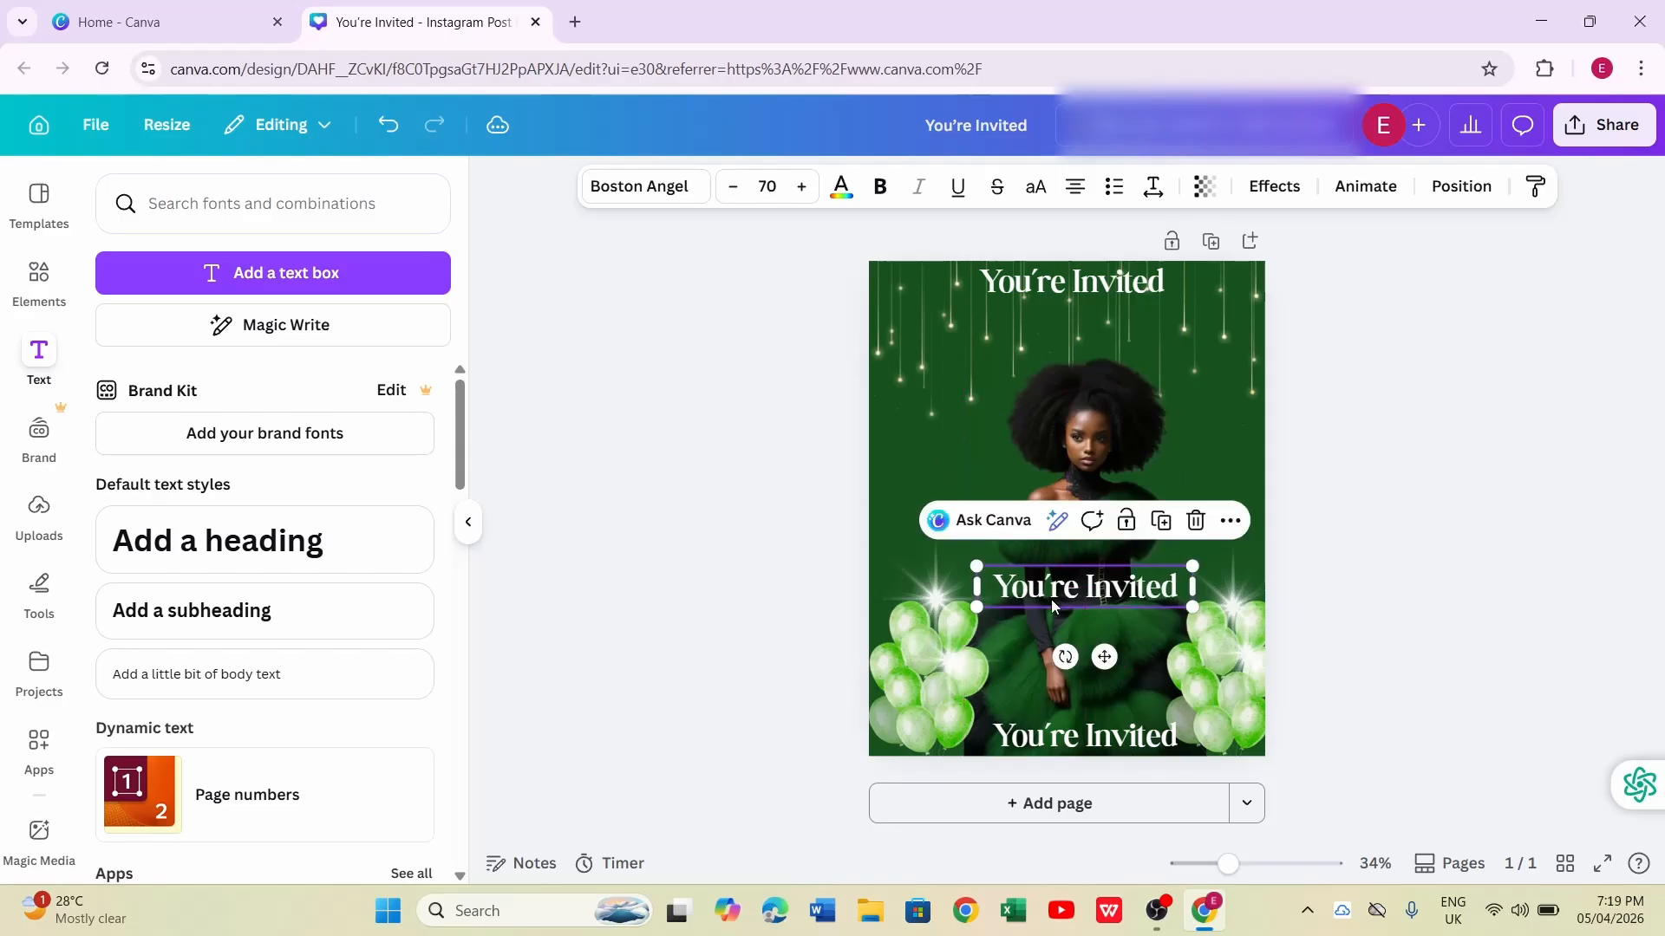
Clear the text of the heading copy across the portrait's waist and change its font to Allura
{"action": "double_click", "coordinate": [1178, 586]}
{"action": "key", "text": "BackSpace"}
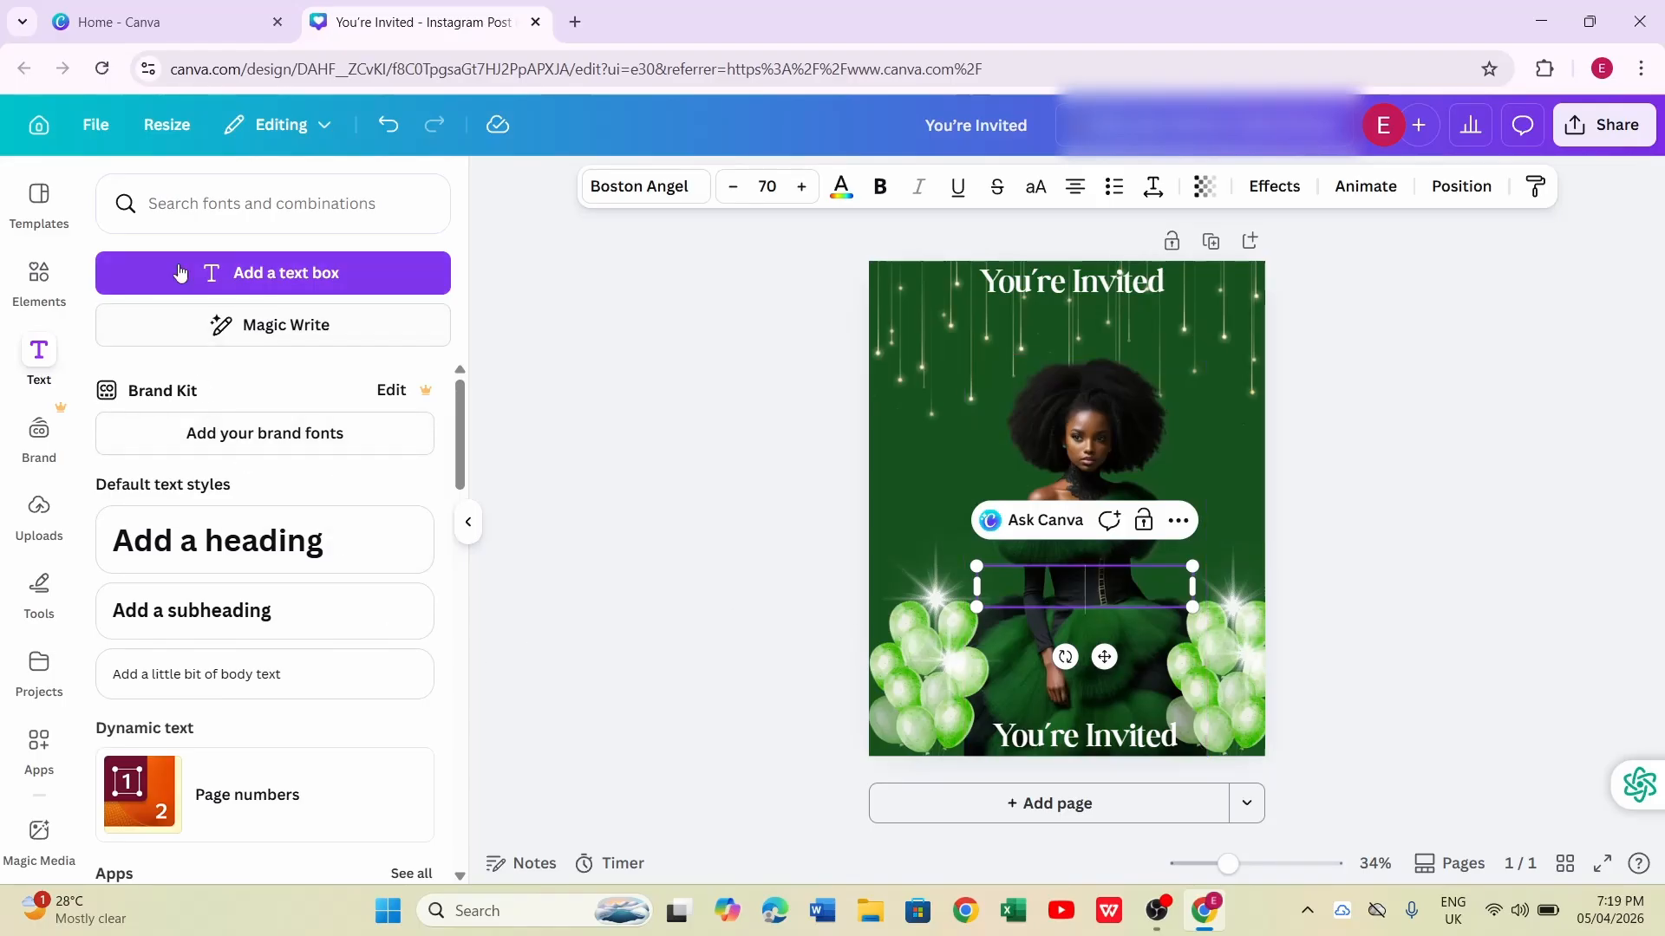
{"action": "left_click", "coordinate": [186, 219]}
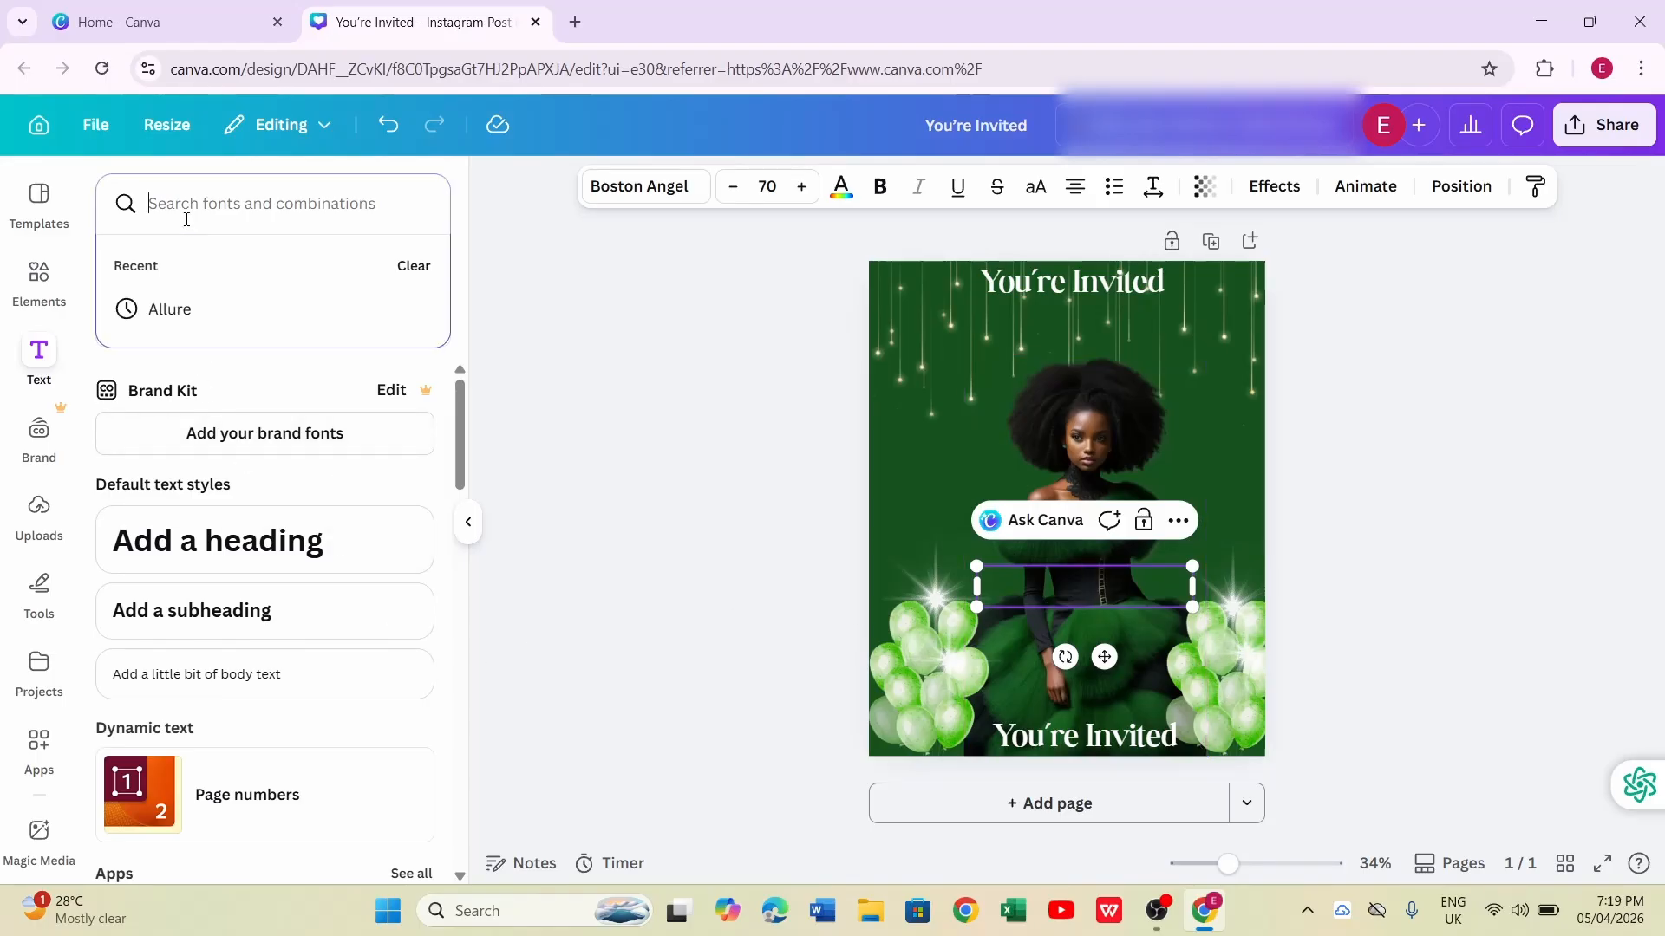
{"action": "left_click", "coordinate": [178, 314]}
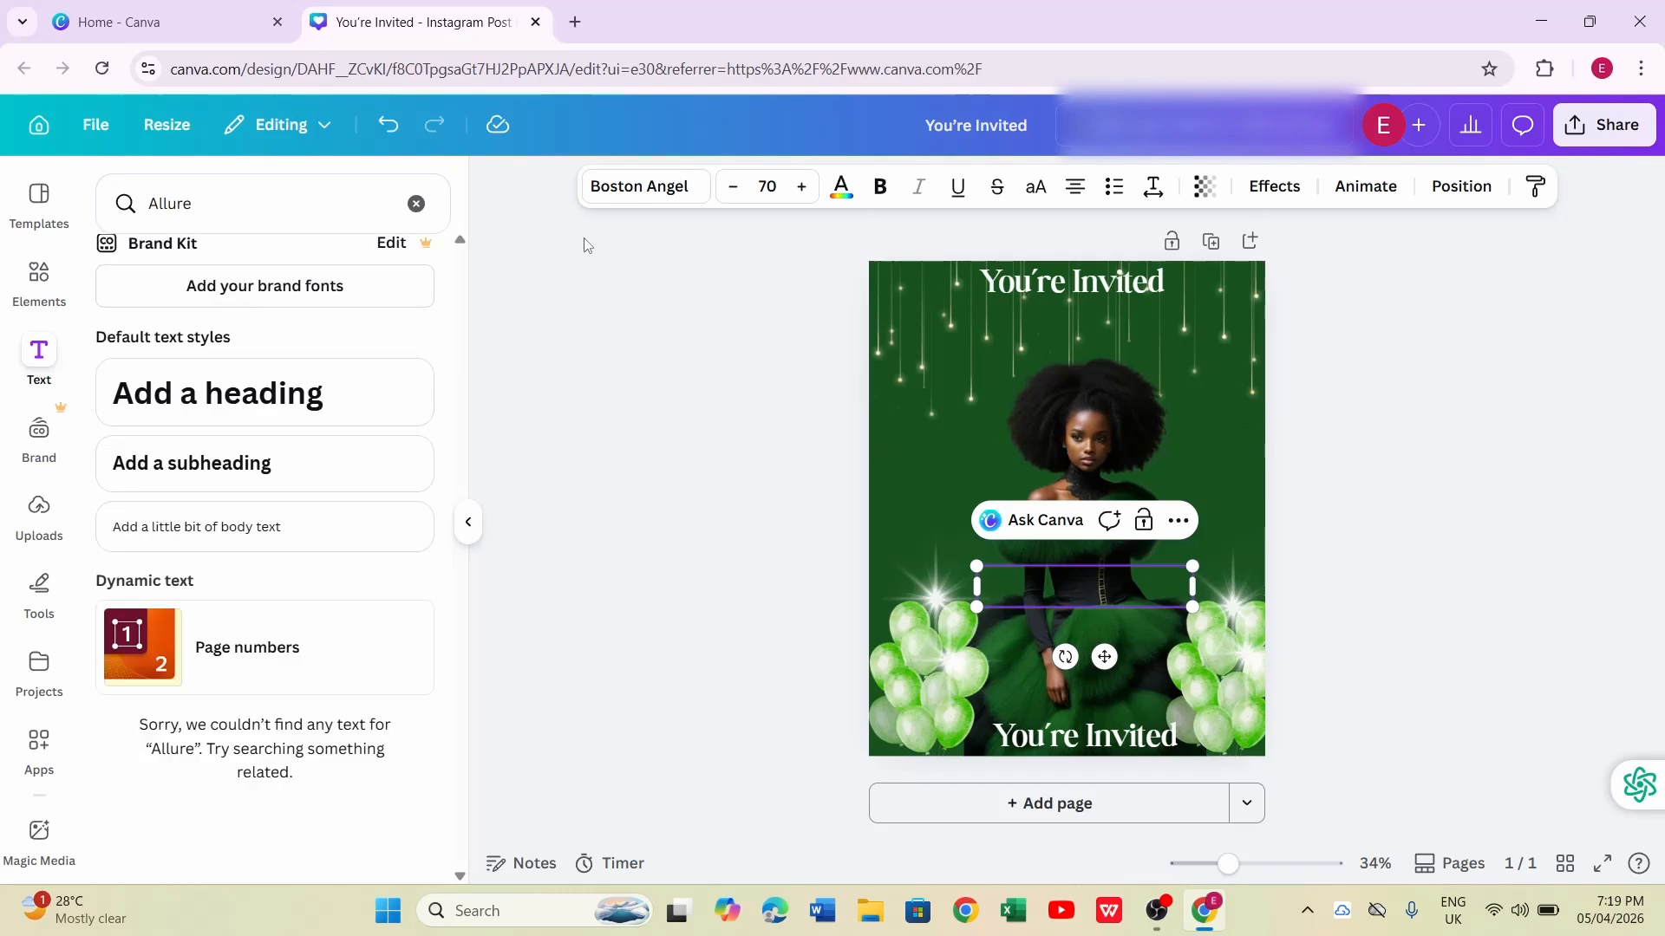
{"action": "left_click", "coordinate": [628, 199]}
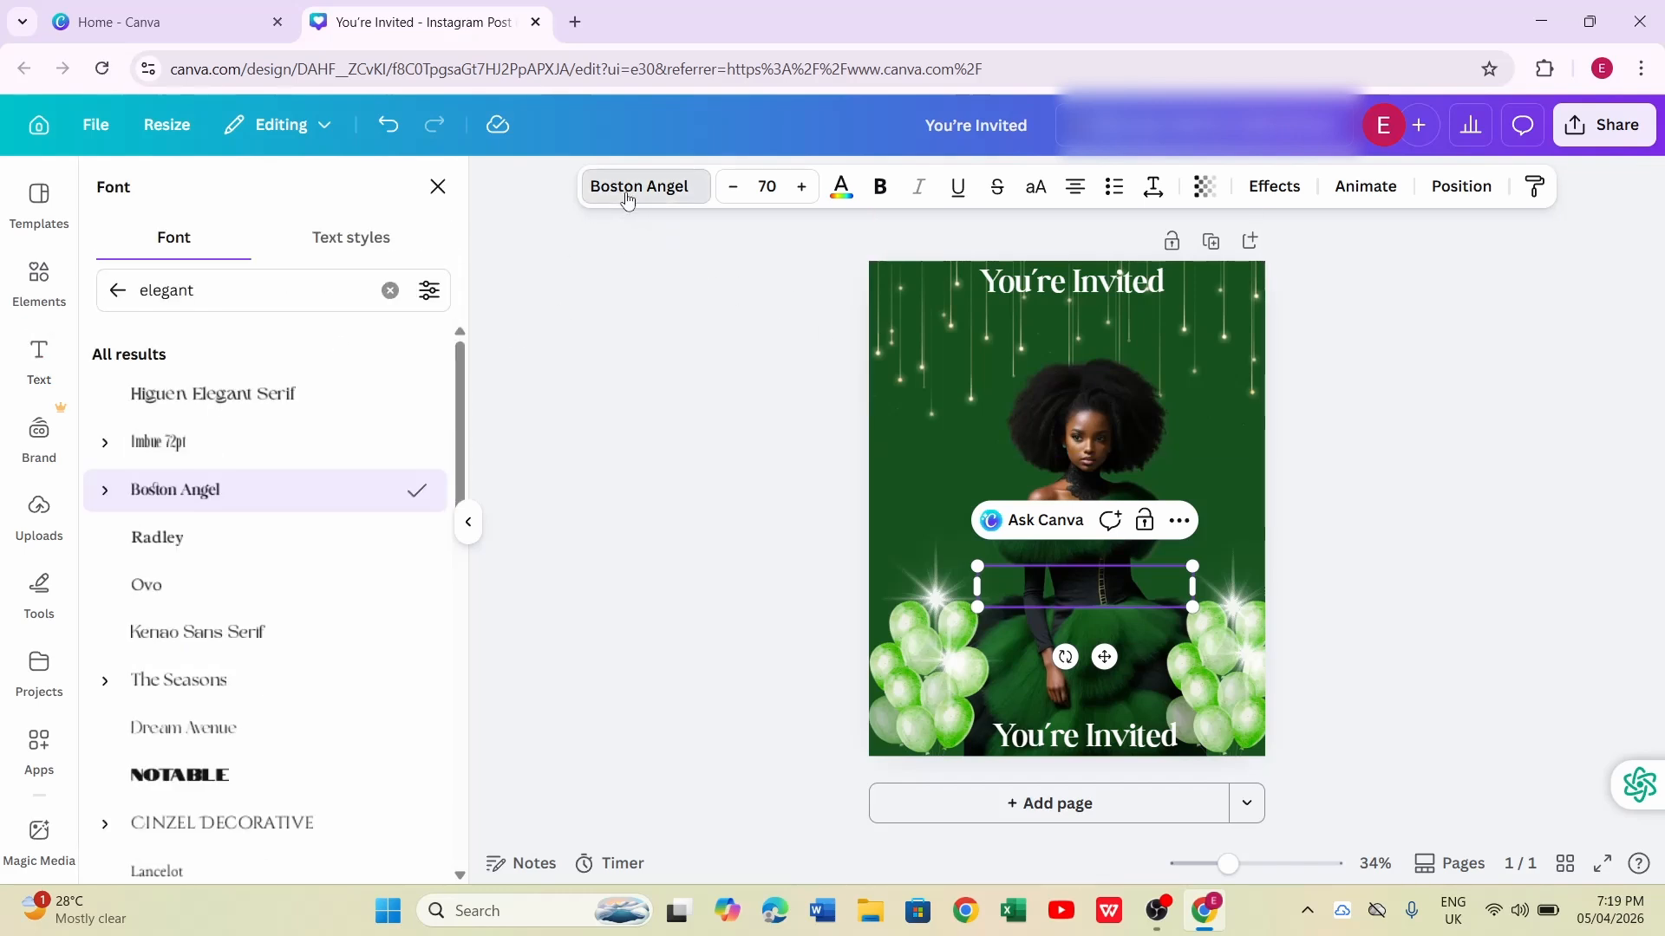
{"action": "left_click", "coordinate": [204, 296]}
{"action": "key", "text": "BackSpace"}
{"action": "key", "text": "BackSpace"}
{"action": "key", "text": "BackSpace"}
{"action": "key", "text": "BackSpace"}
{"action": "key", "text": "BackSpace"}
{"action": "key", "text": "BackSpace"}
{"action": "key", "text": "BackSpace"}
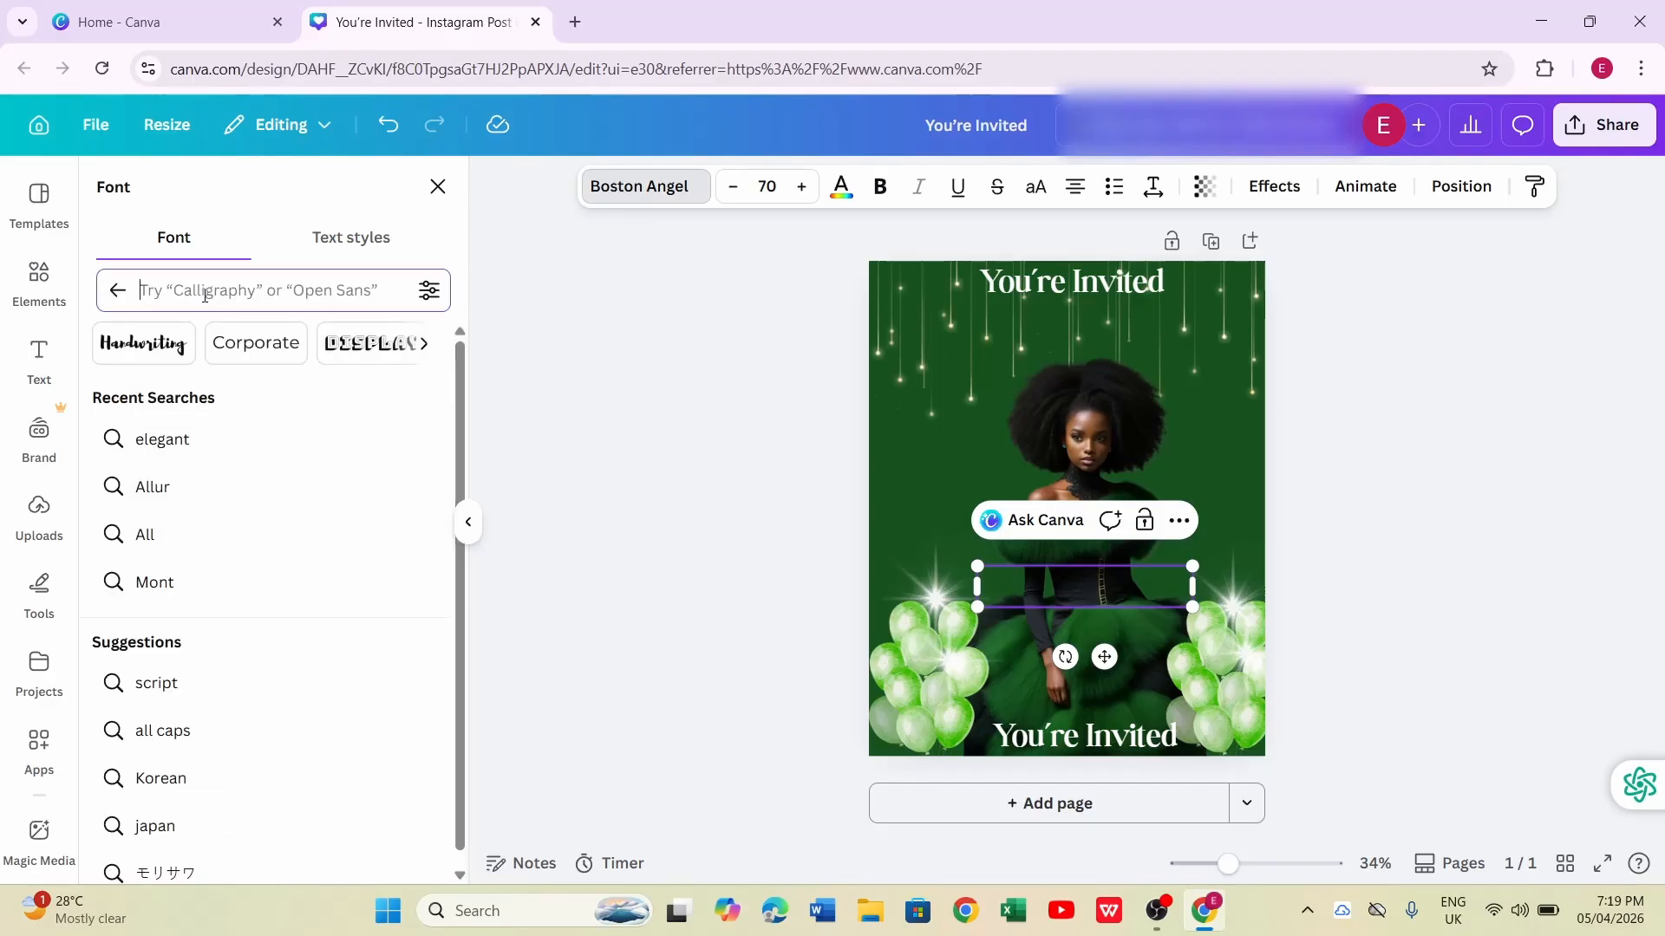
{"action": "left_click", "coordinate": [152, 488]}
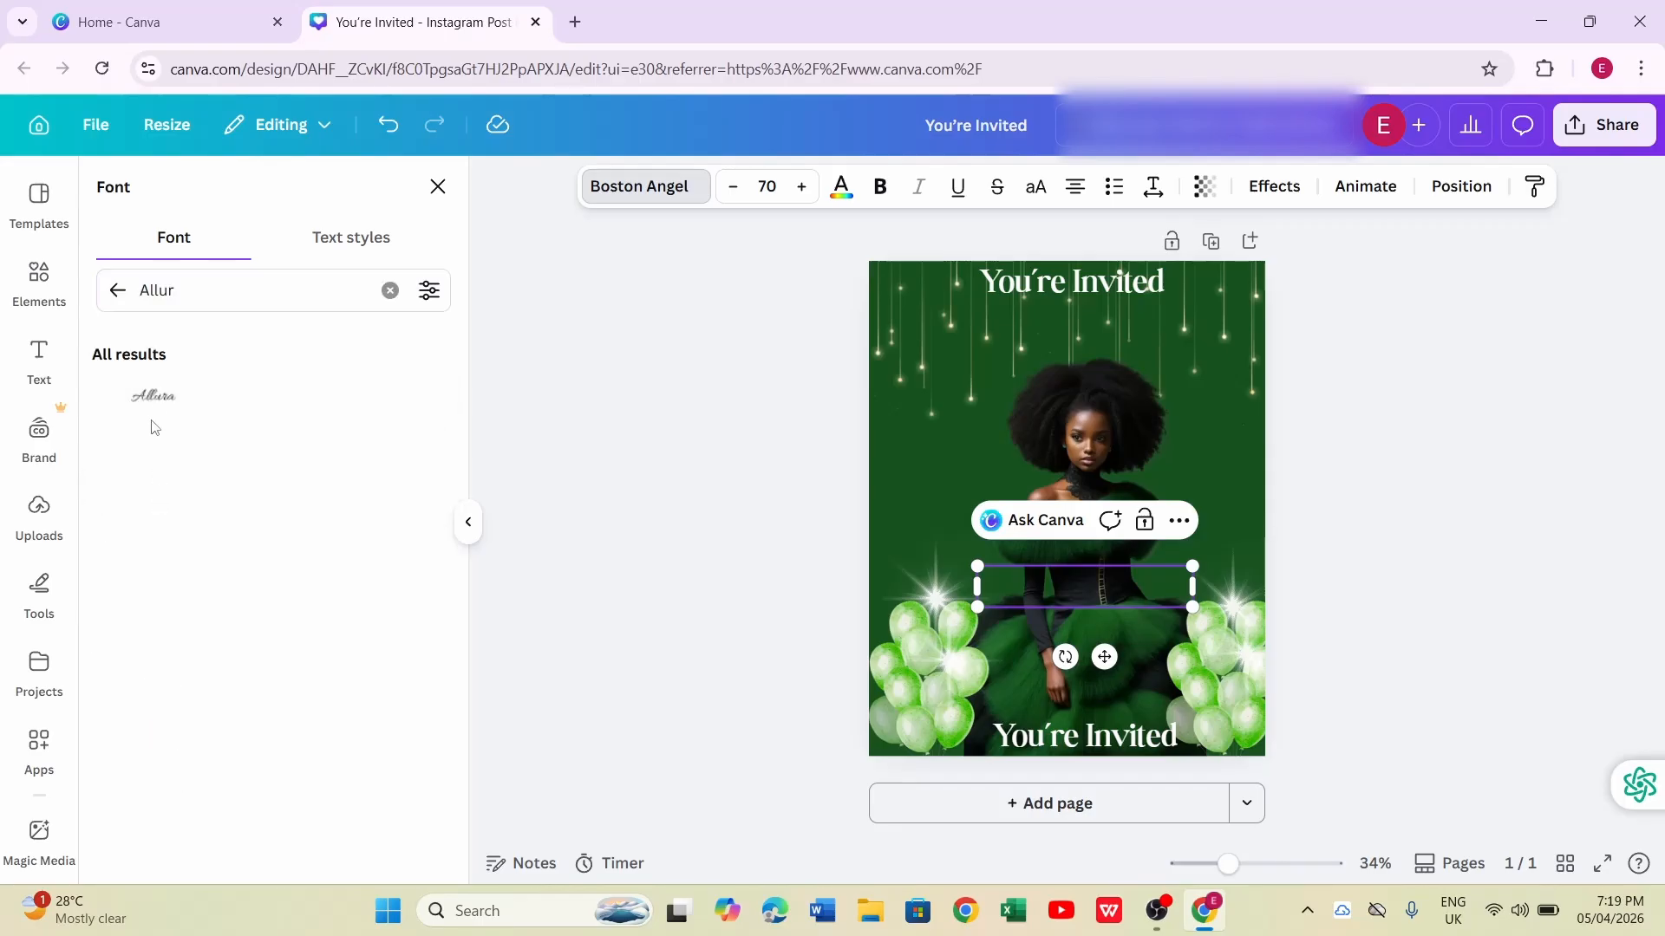
{"action": "left_click", "coordinate": [155, 403]}
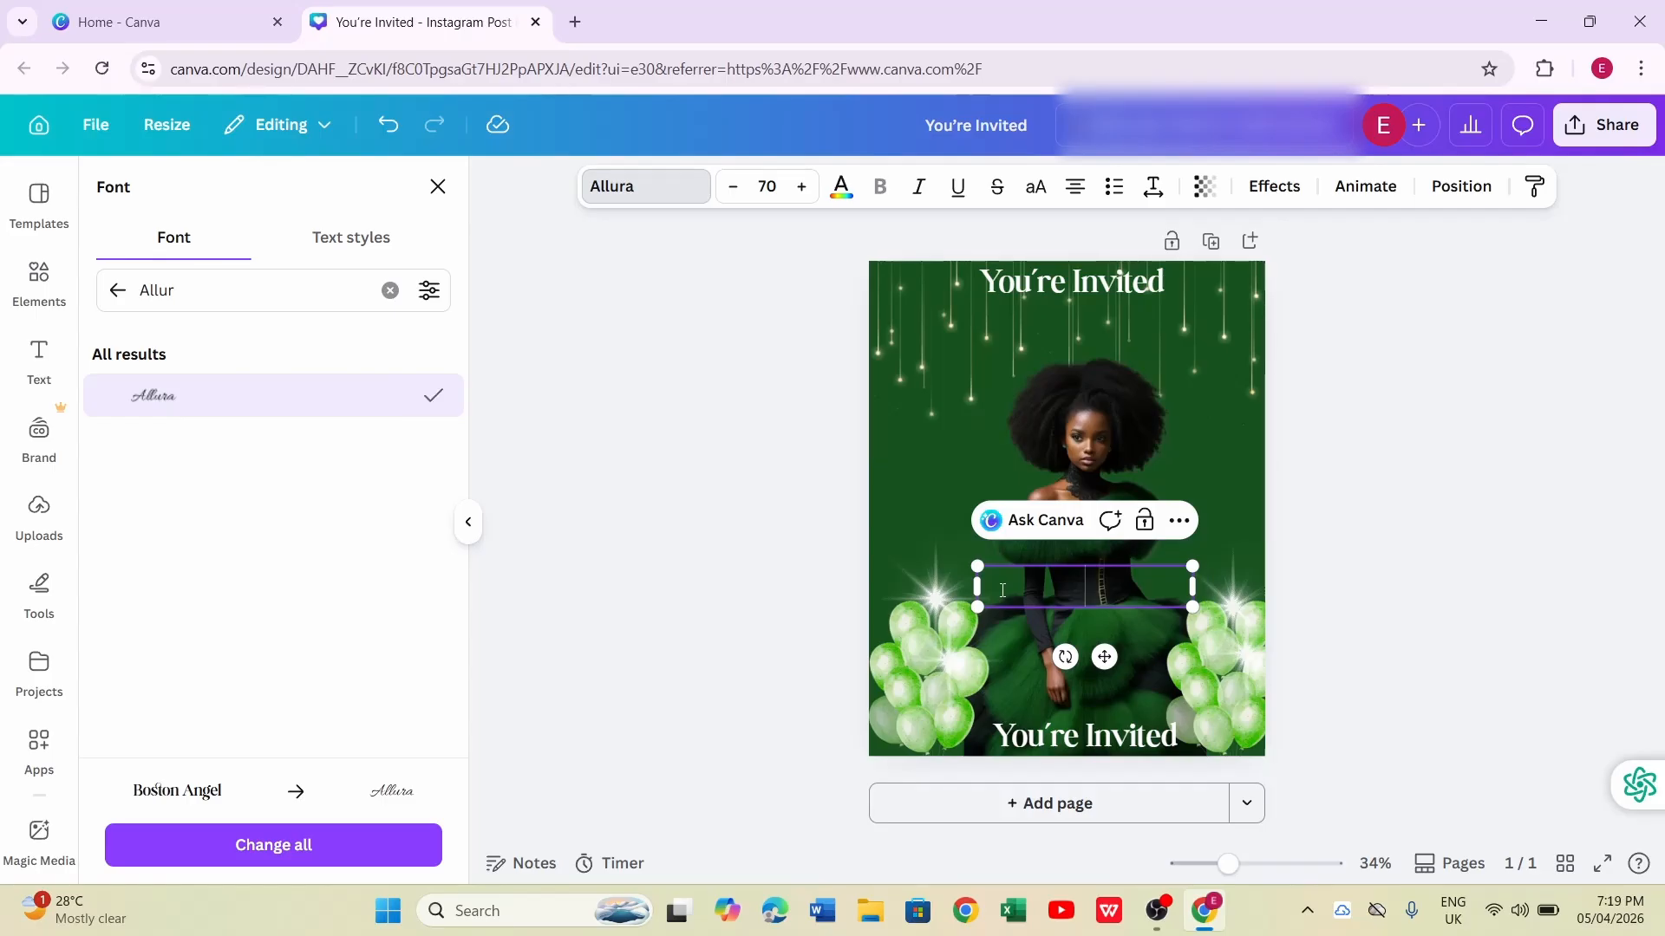
Enter a "Celebrate ... Birthday" line with the celebrant's first name in the emptied text box and shift it slightly down onto the skirt
{"action": "type", "text": "Celebra"}
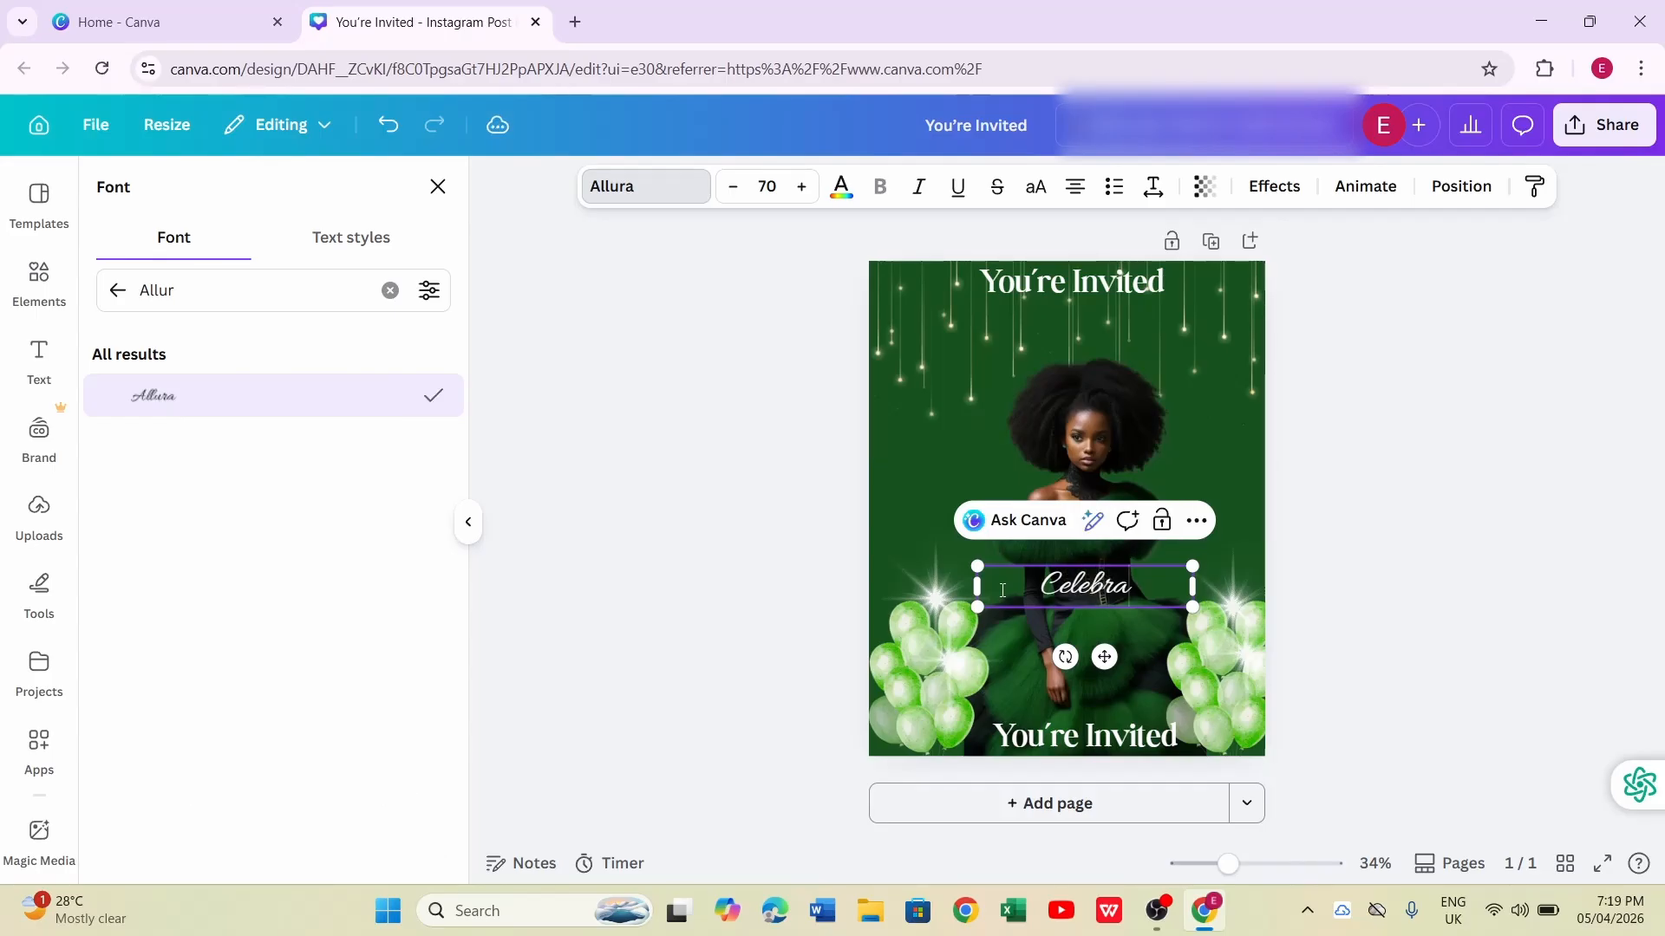
{"action": "type", "text": "te"}
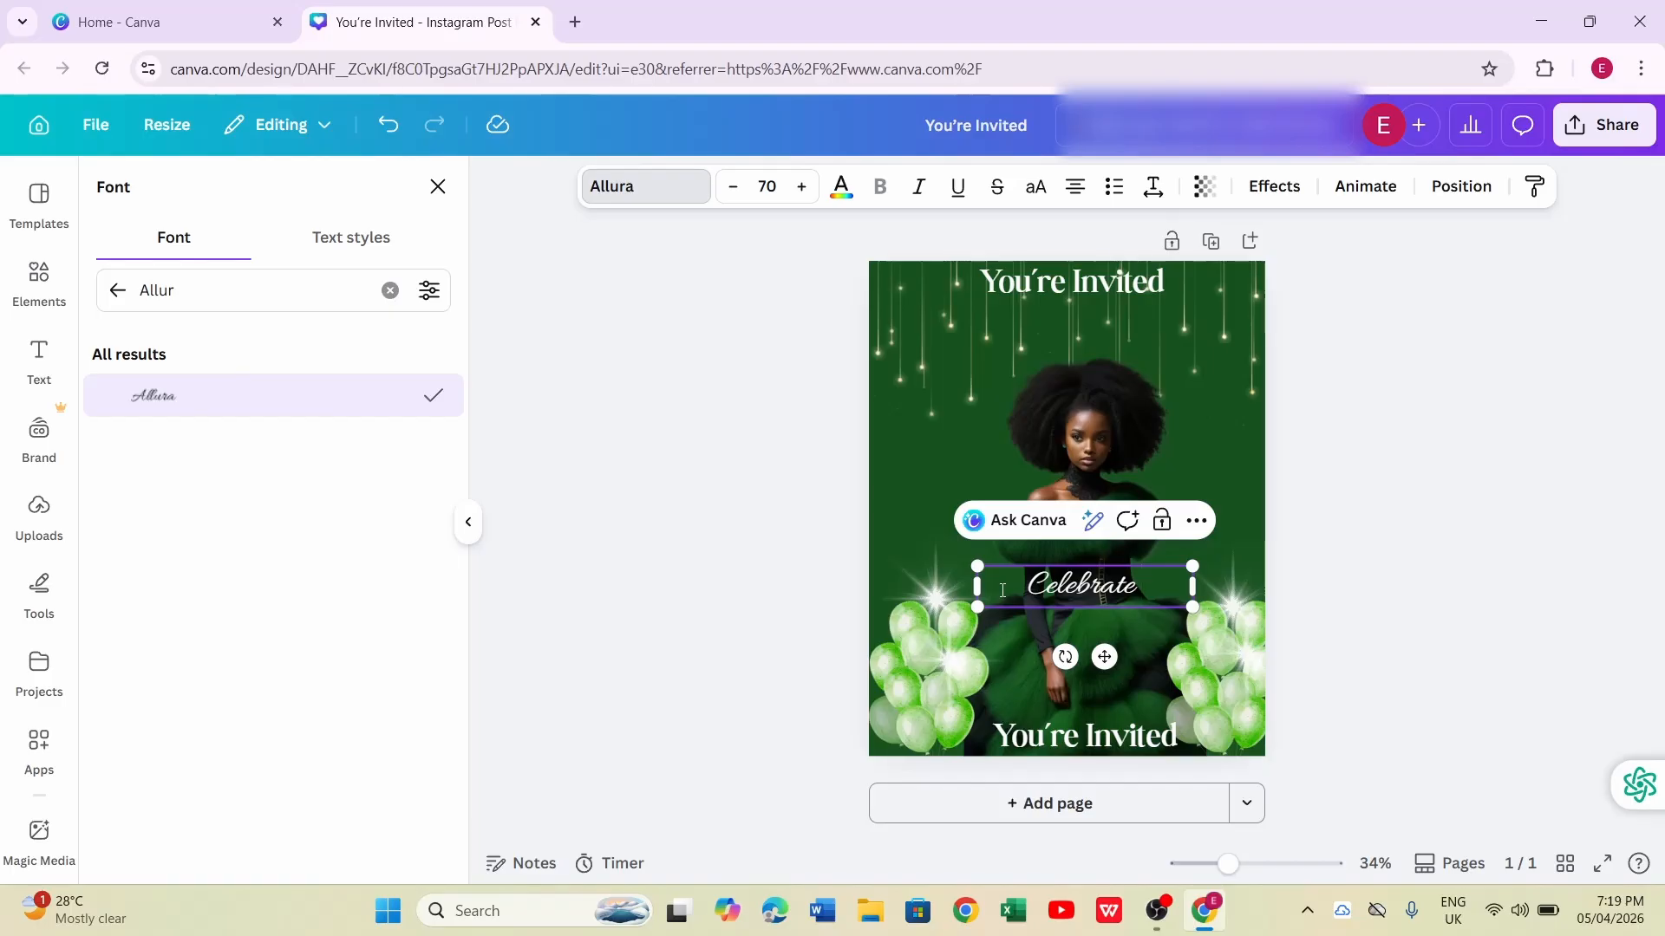
{"action": "type", "text": " Kathy"}
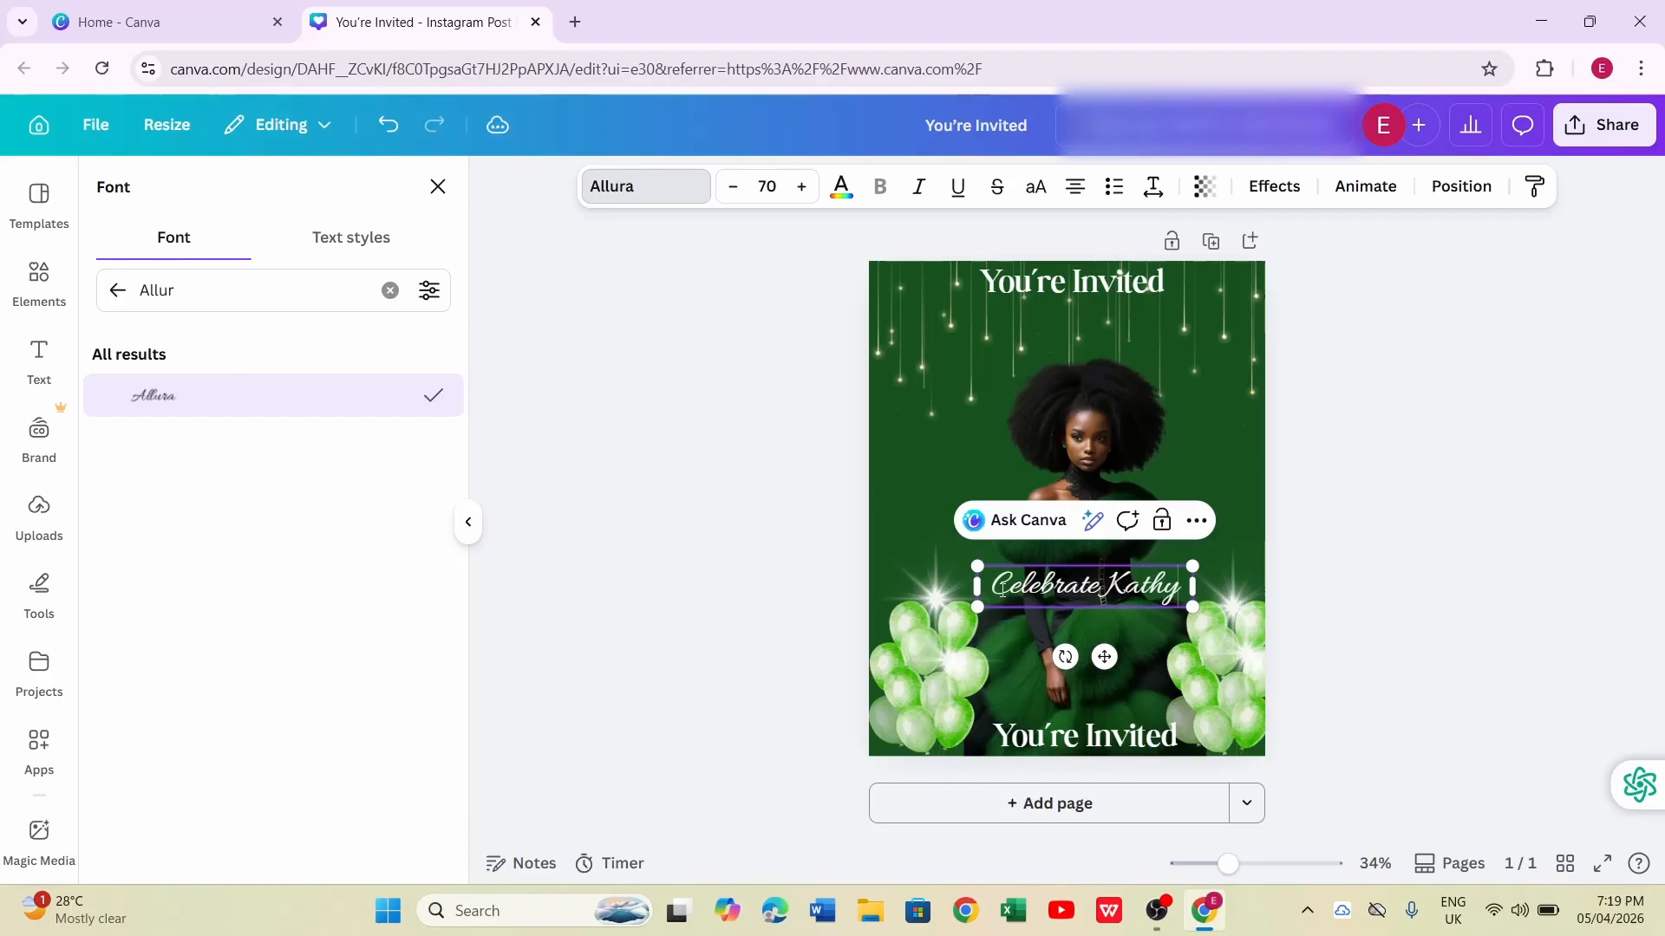
{"action": "type", "text": "'s Bir"}
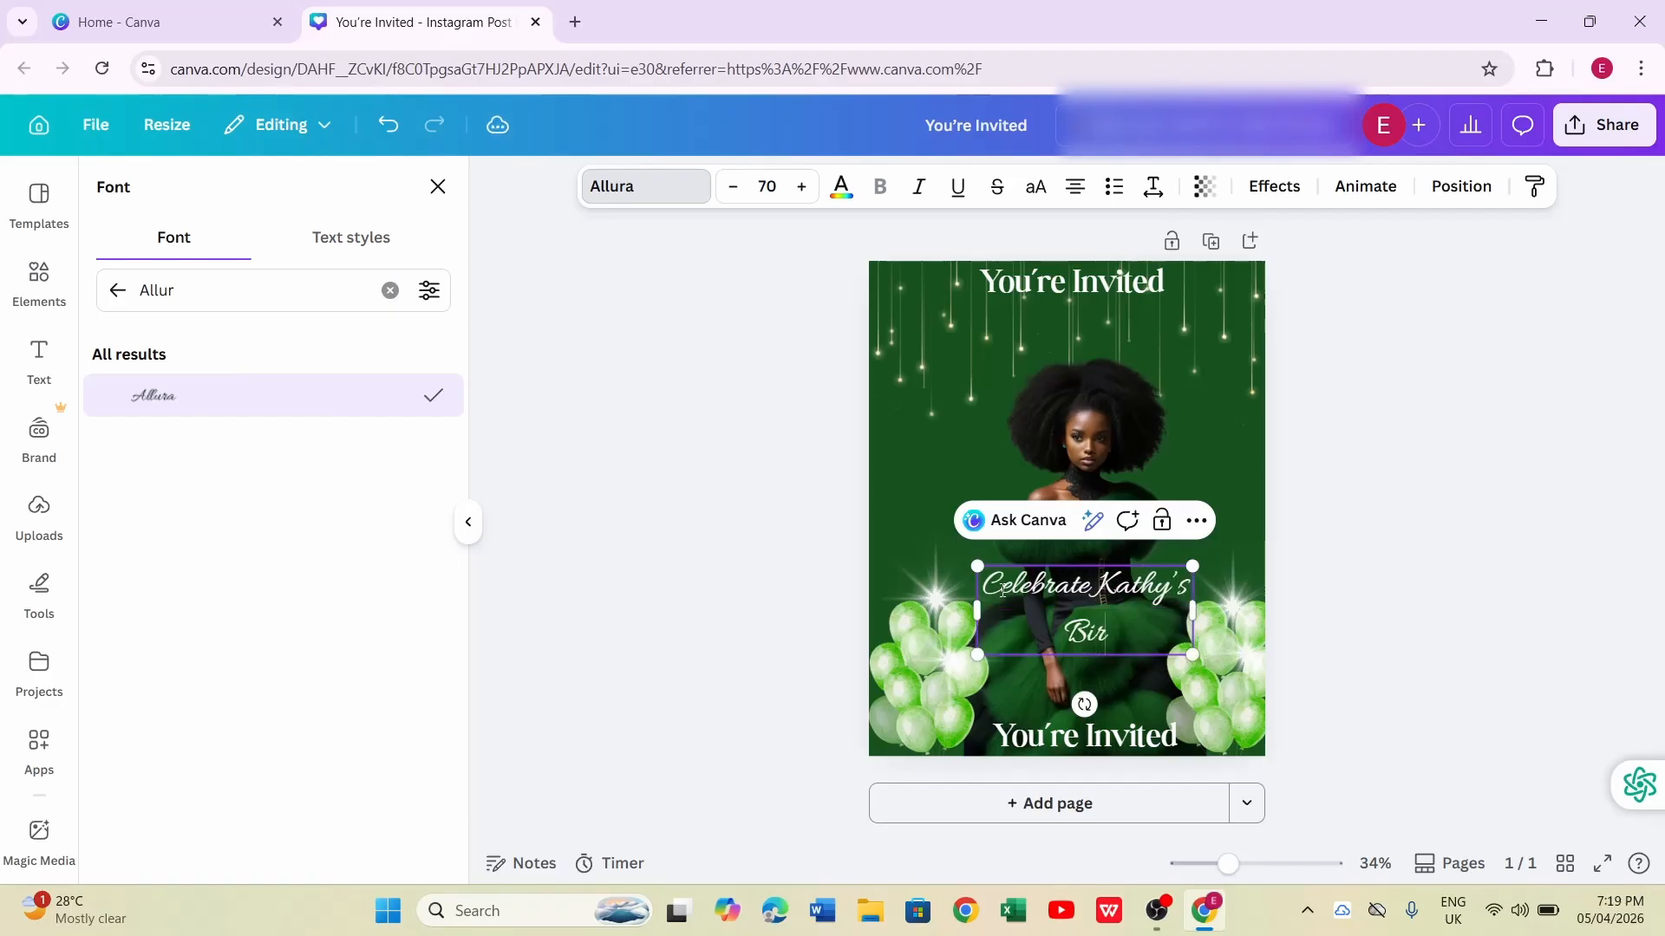
{"action": "type", "text": "thday"}
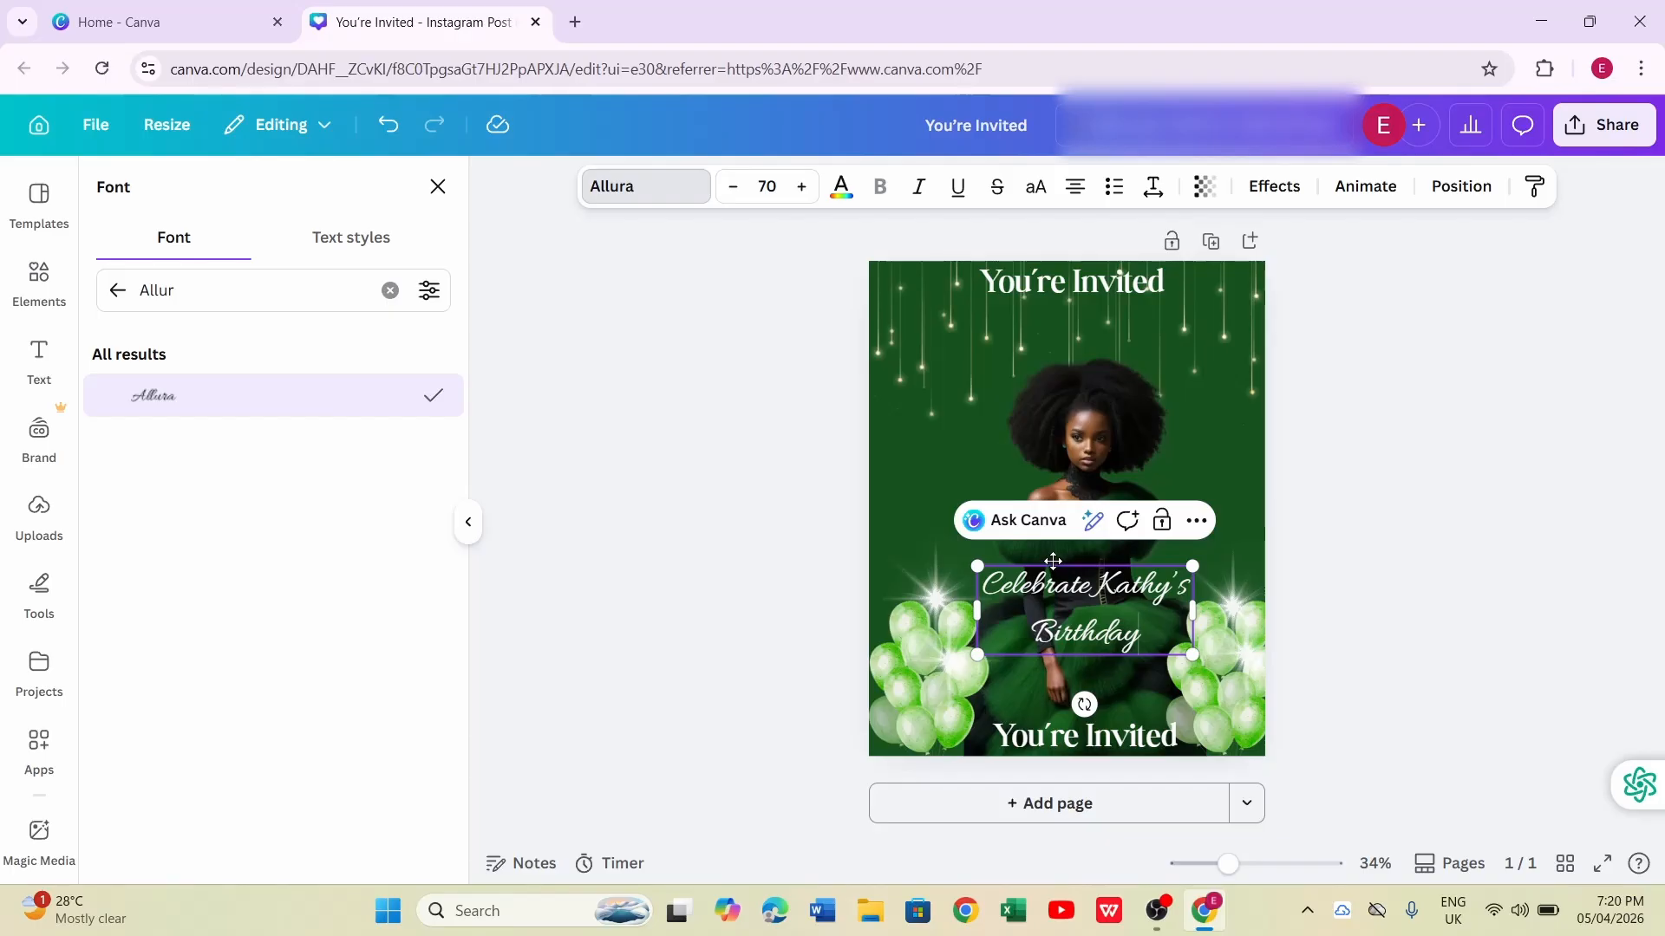
{"action": "left_click_drag", "start_coordinate": [1054, 562], "coordinate": [1060, 593]}
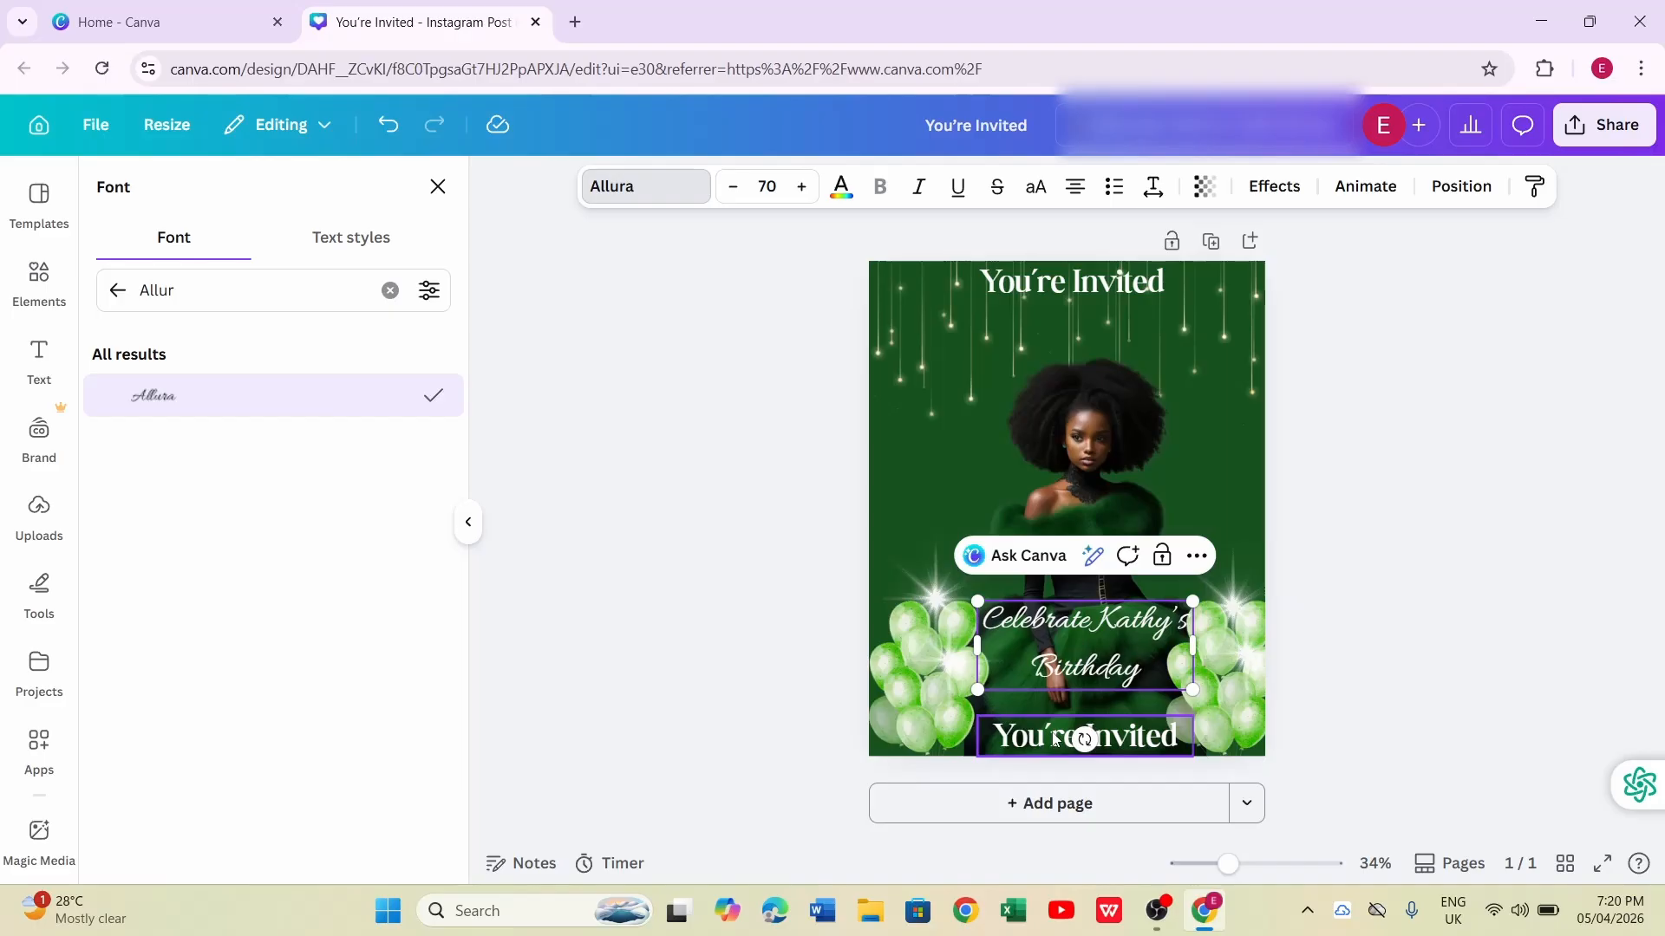
Replace the text of the "You're Invited" copy at the page's lower edge with "4th of May-7pm-Ora Resort" at font size 28
{"action": "left_click", "coordinate": [1185, 742]}
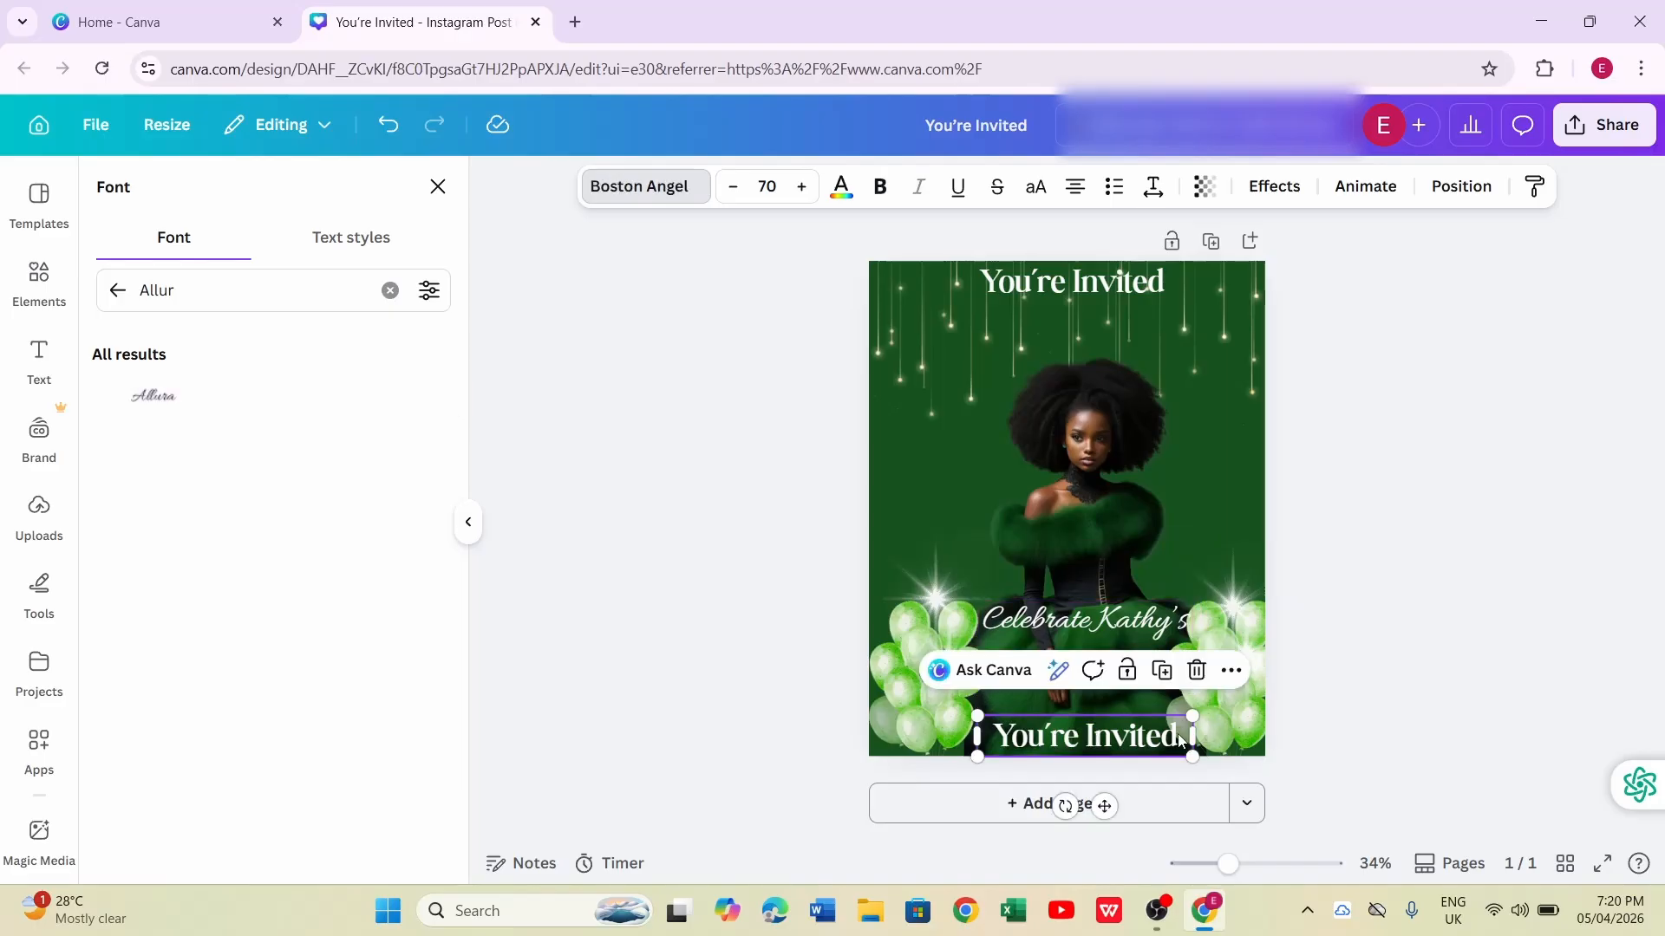
{"action": "double_click", "coordinate": [1178, 735]}
{"action": "key", "text": "BackSpace"}
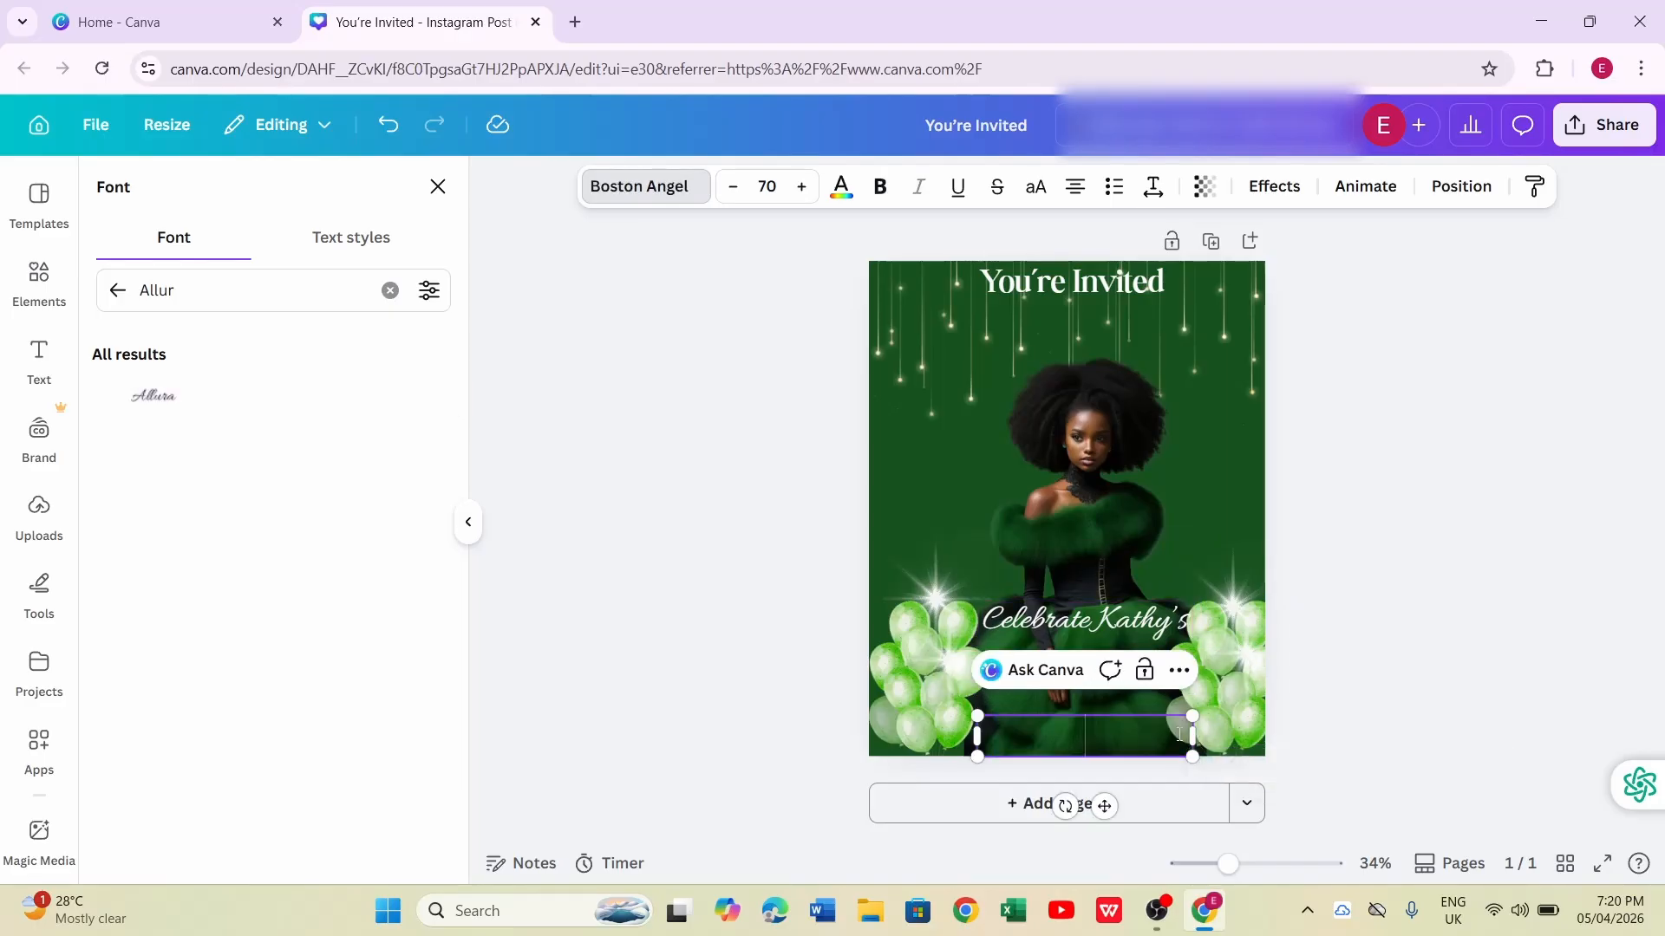
{"action": "left_click", "coordinate": [762, 188]}
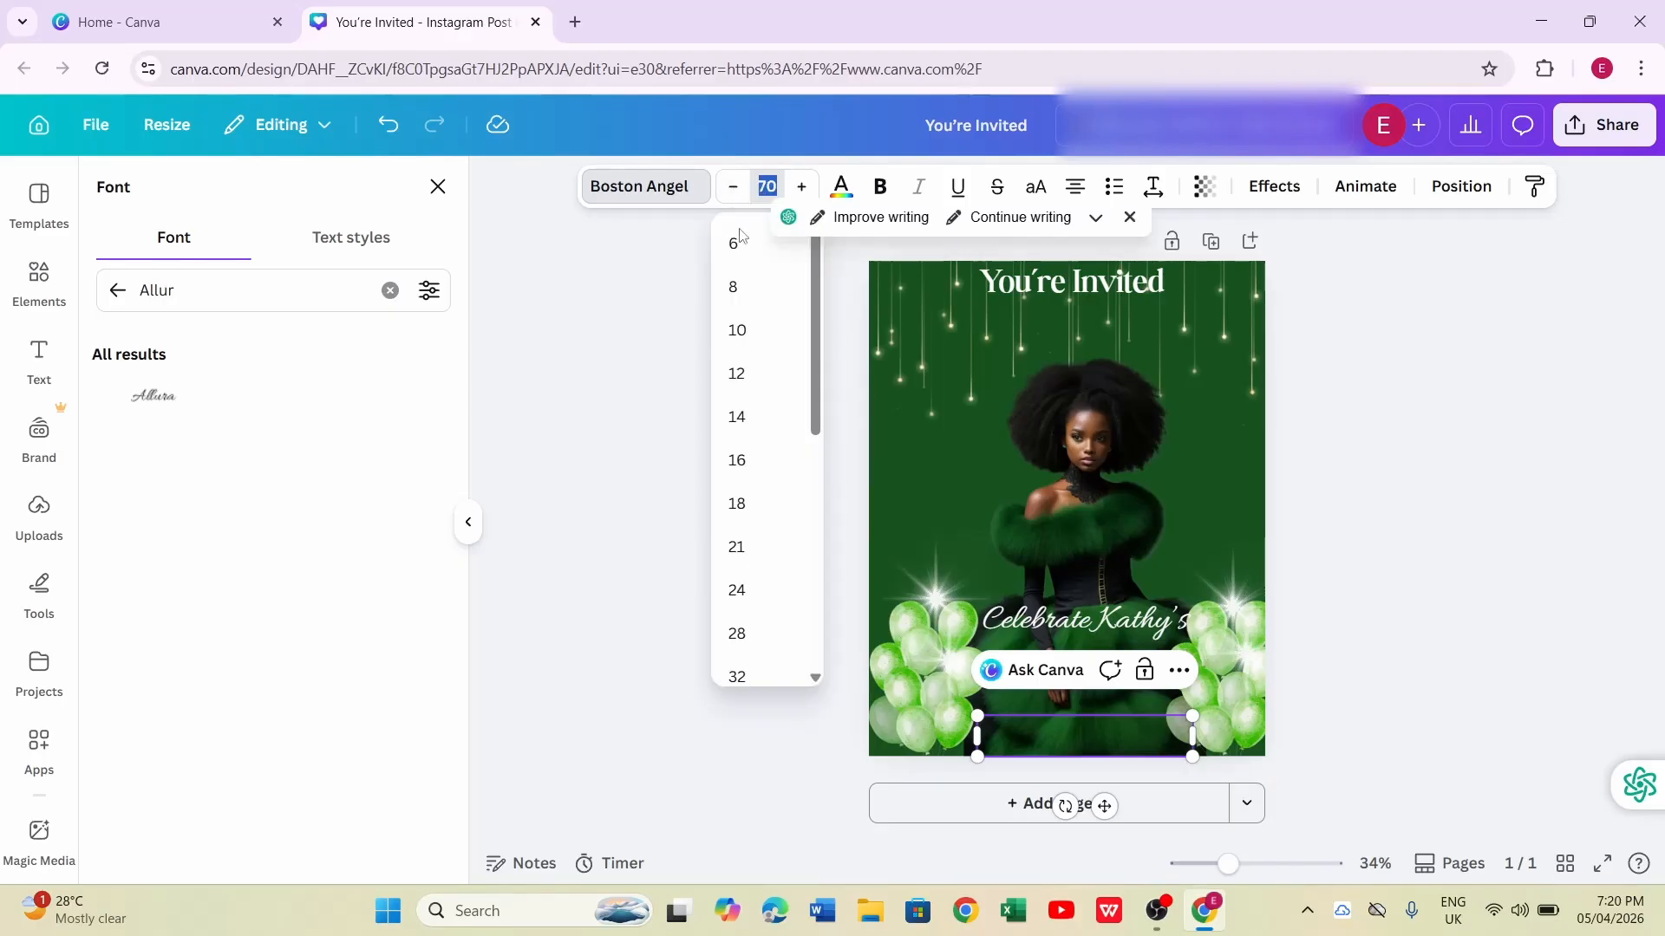
{"action": "left_click", "coordinate": [746, 637]}
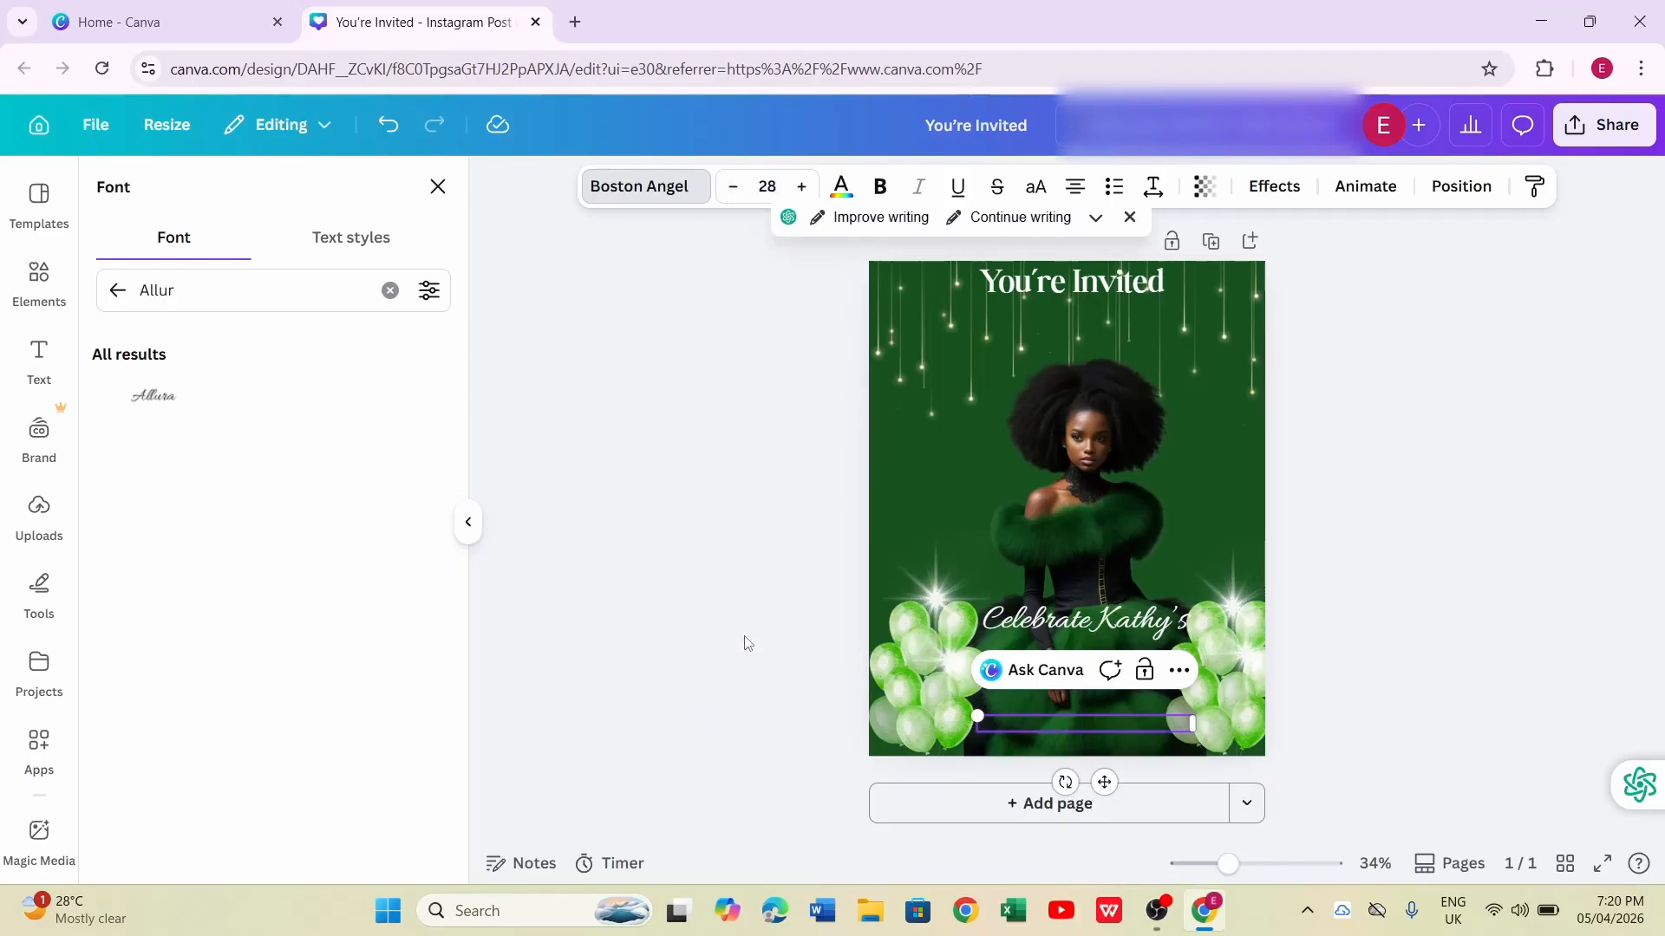
{"action": "left_click", "coordinate": [997, 722]}
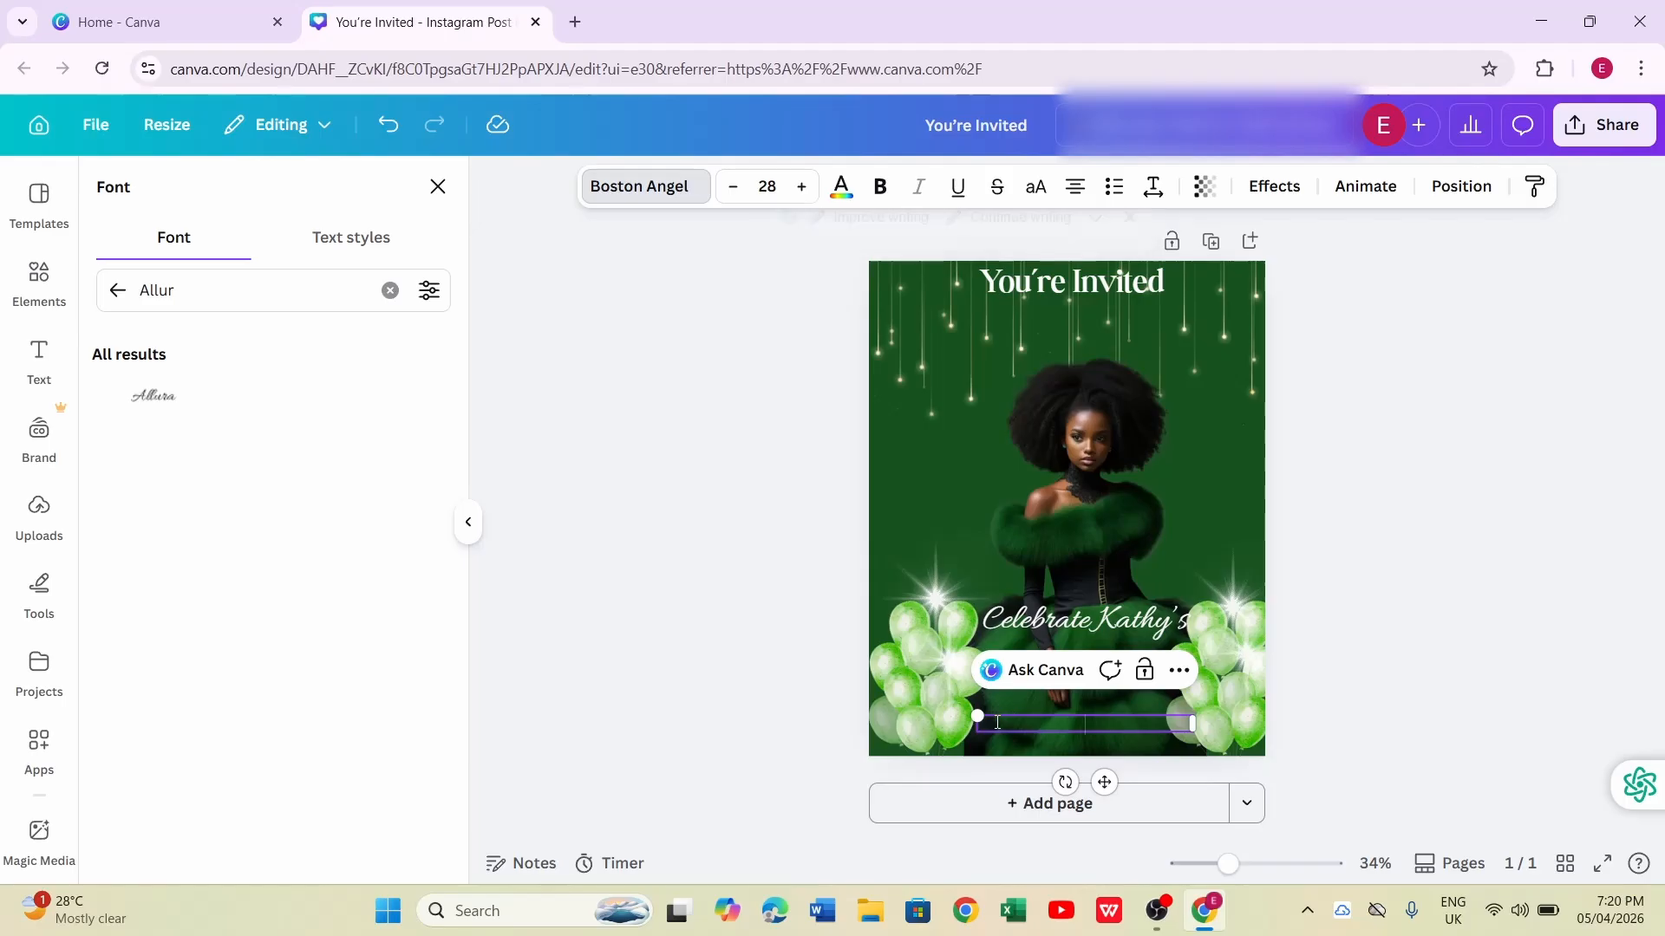
{"action": "type", "text": "4"}
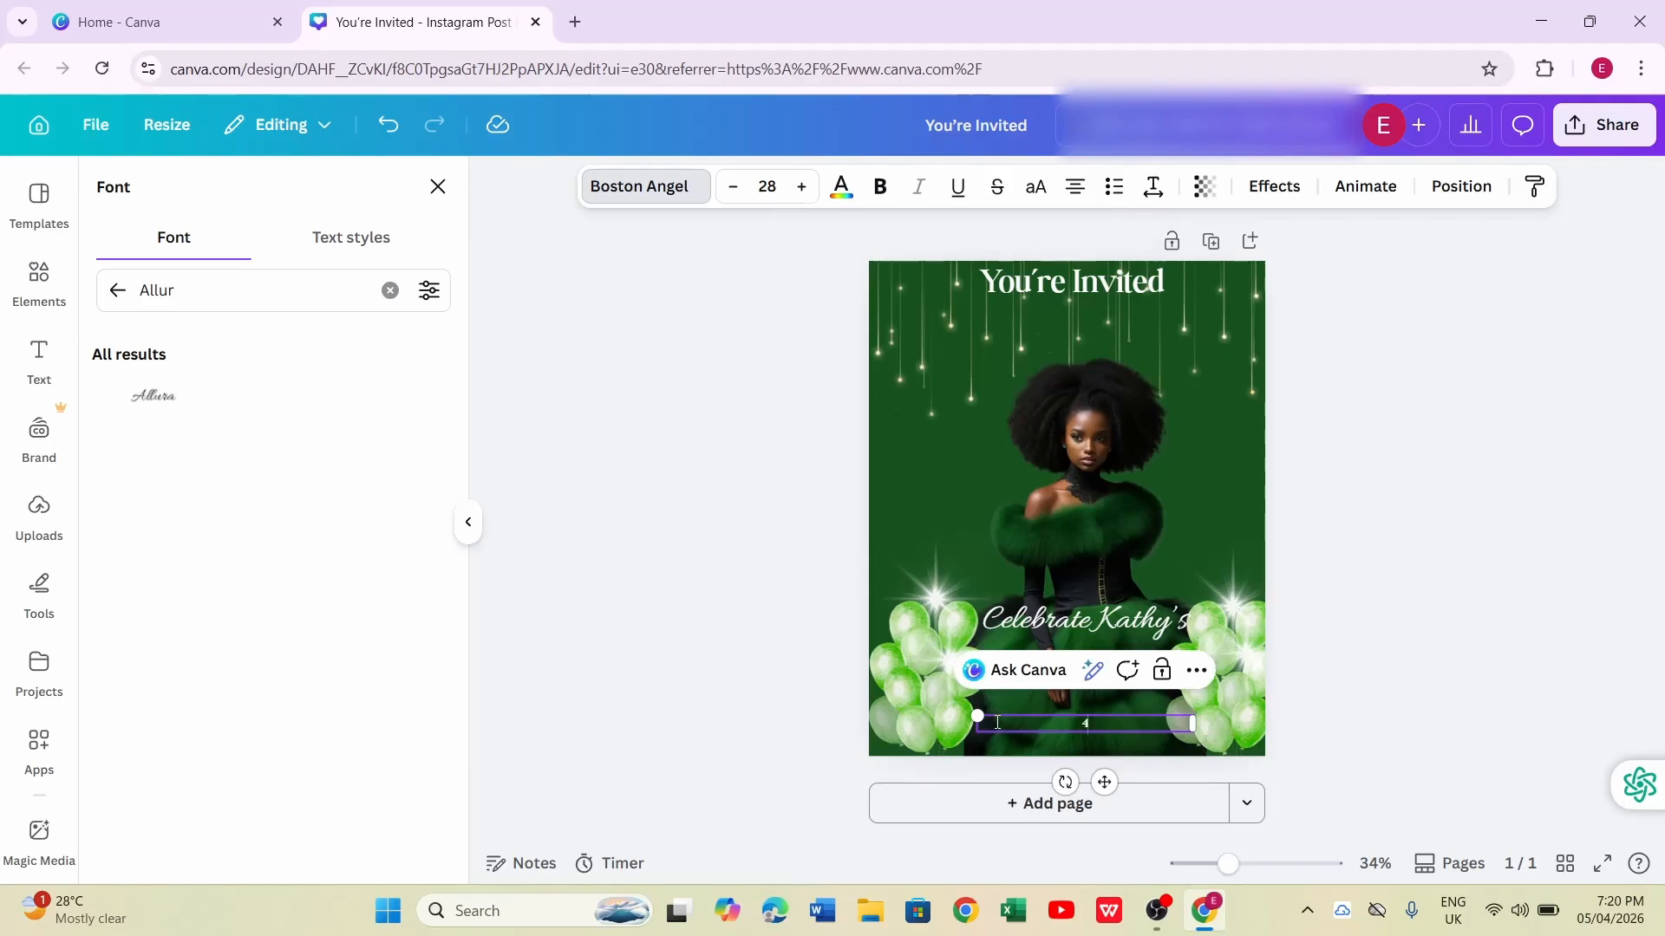
{"action": "type", "text": "th of May-7pm-Ora Re"}
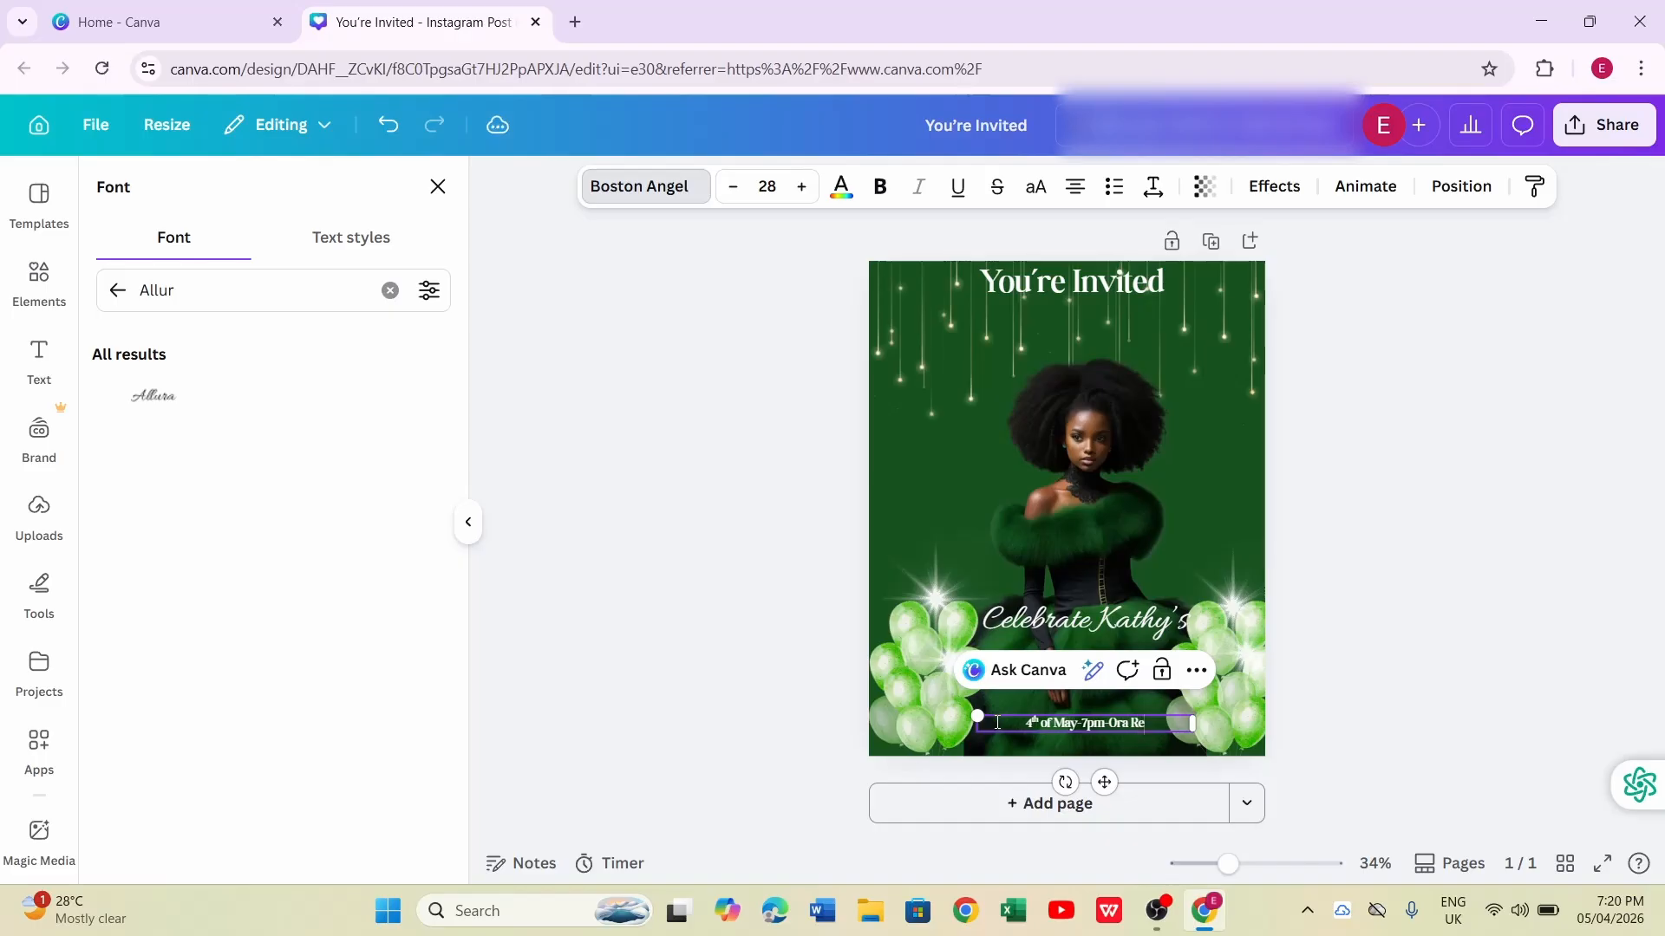
{"action": "type", "text": "sort"}
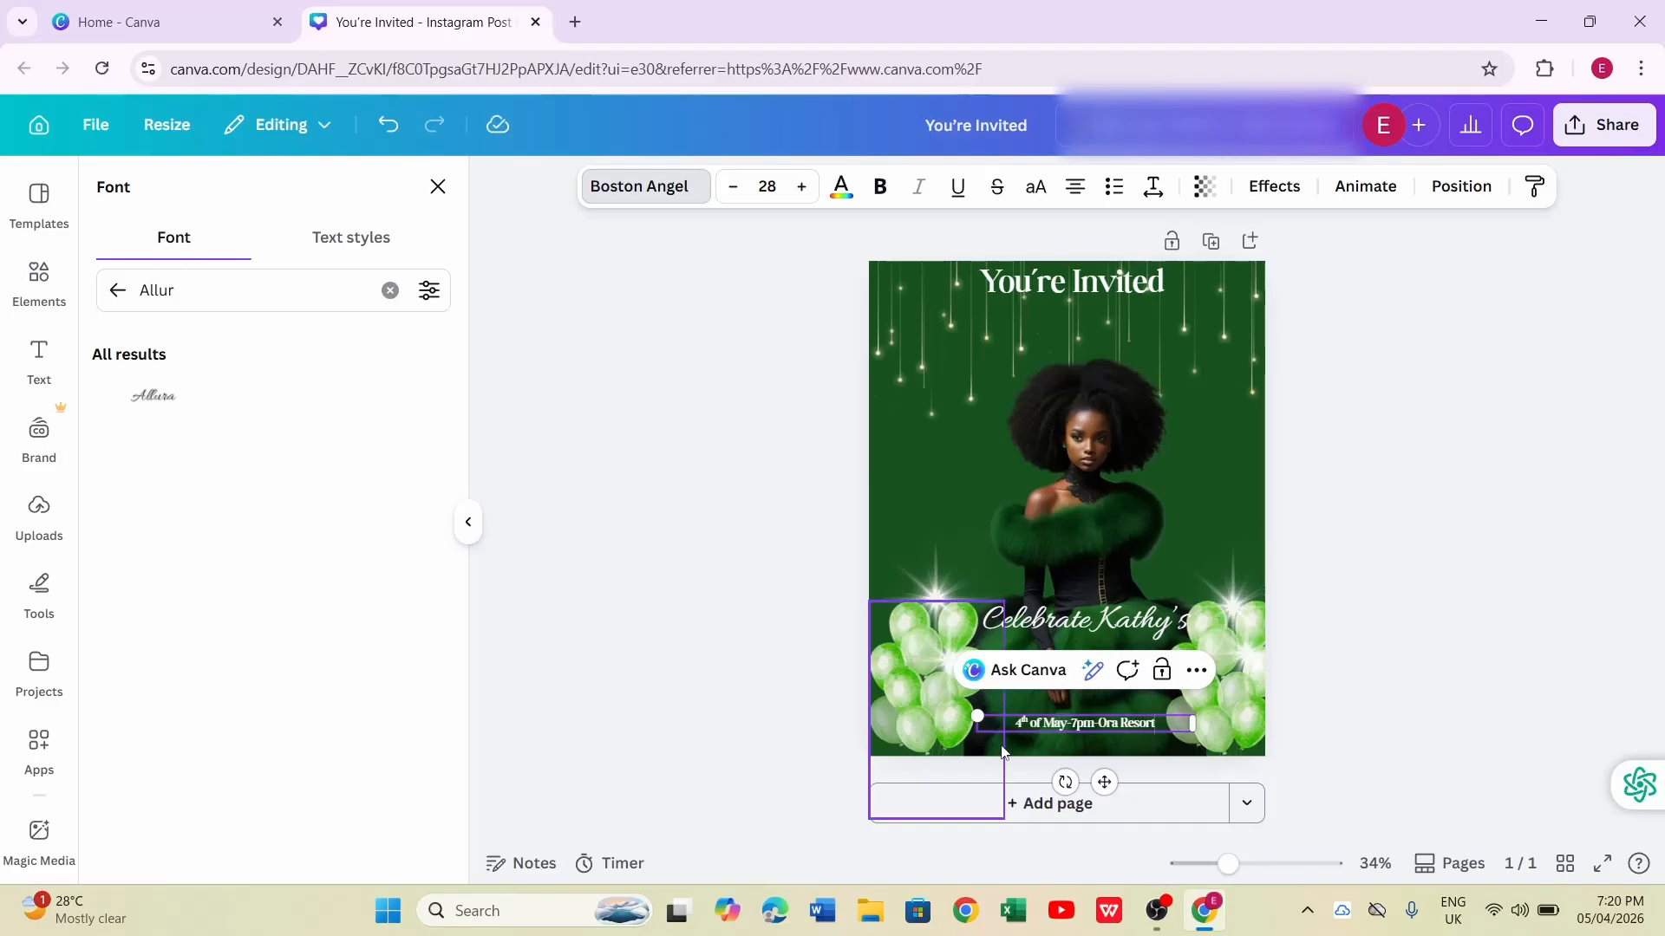
Enlarge the date and venue line to font size 30 and move it slightly left and down against the page's lower edge
{"action": "left_click", "coordinate": [801, 186]}
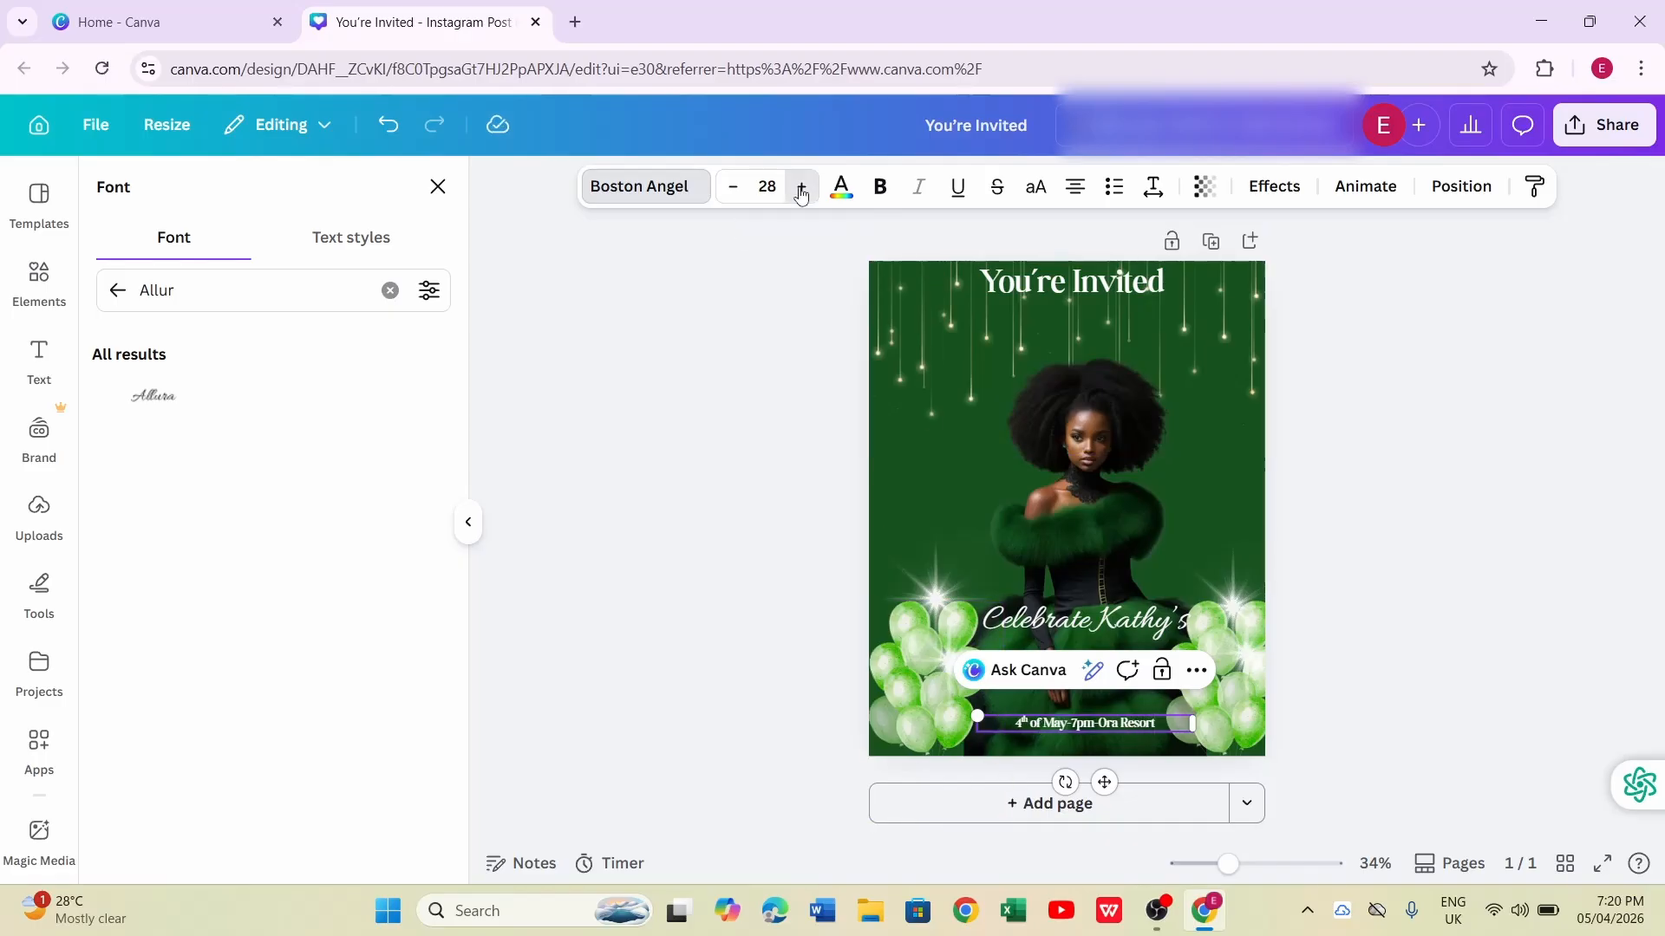
{"action": "left_click", "coordinate": [801, 186]}
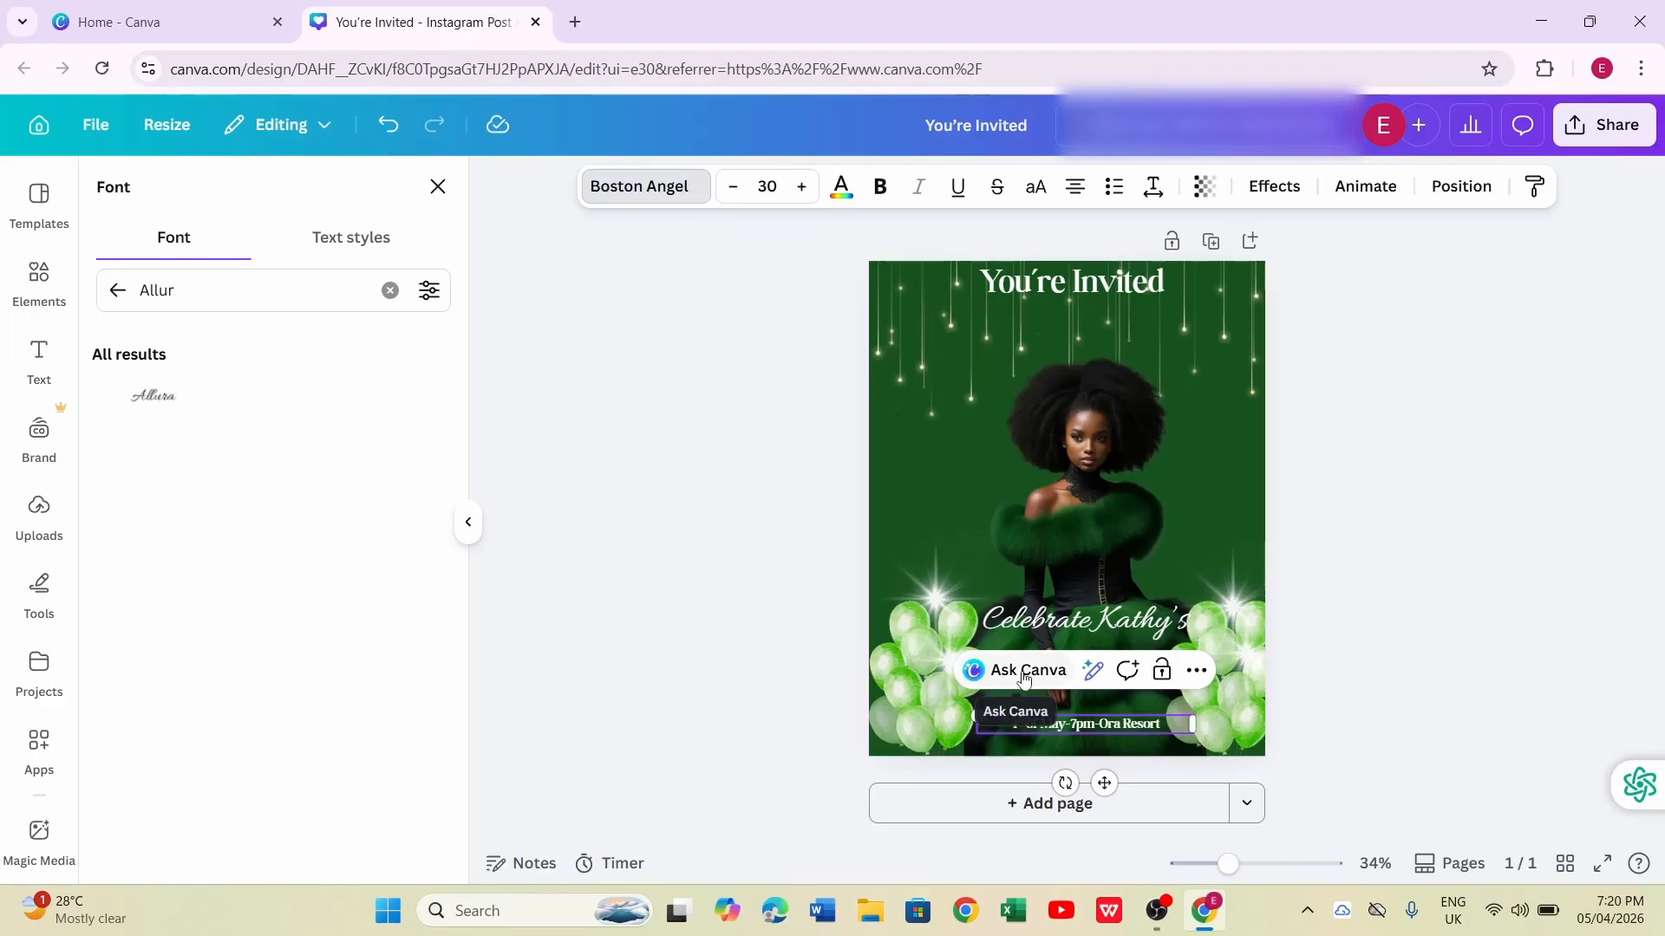
{"action": "left_click_drag", "start_coordinate": [1006, 722], "coordinate": [999, 732]}
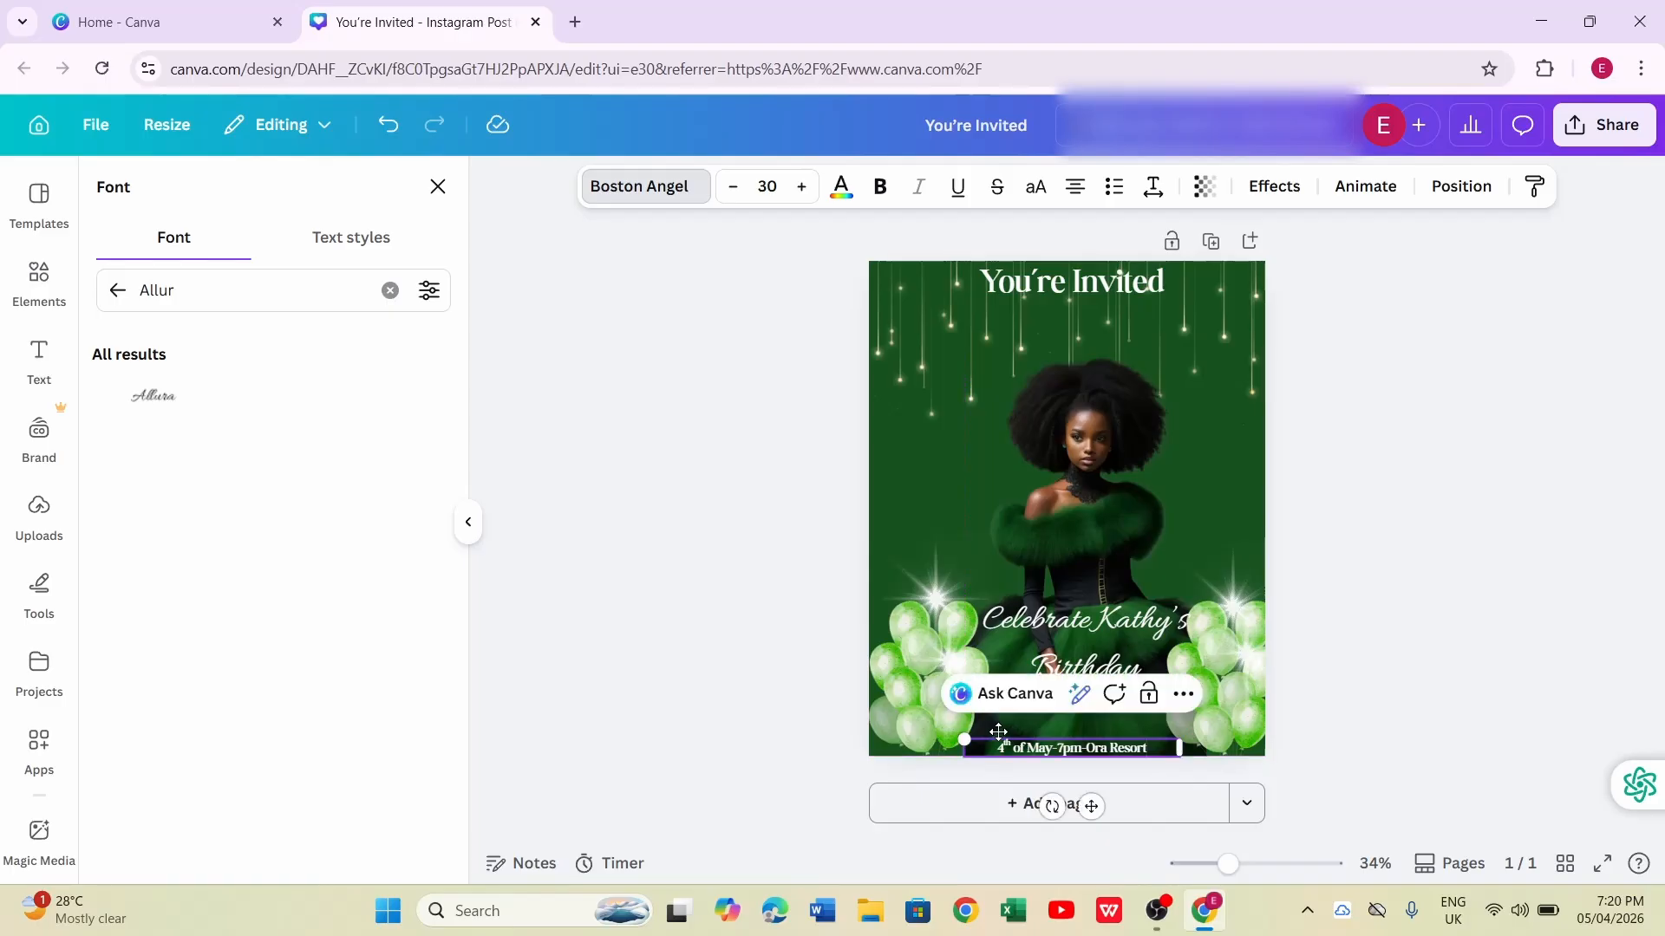
{"action": "left_click", "coordinate": [1381, 468]}
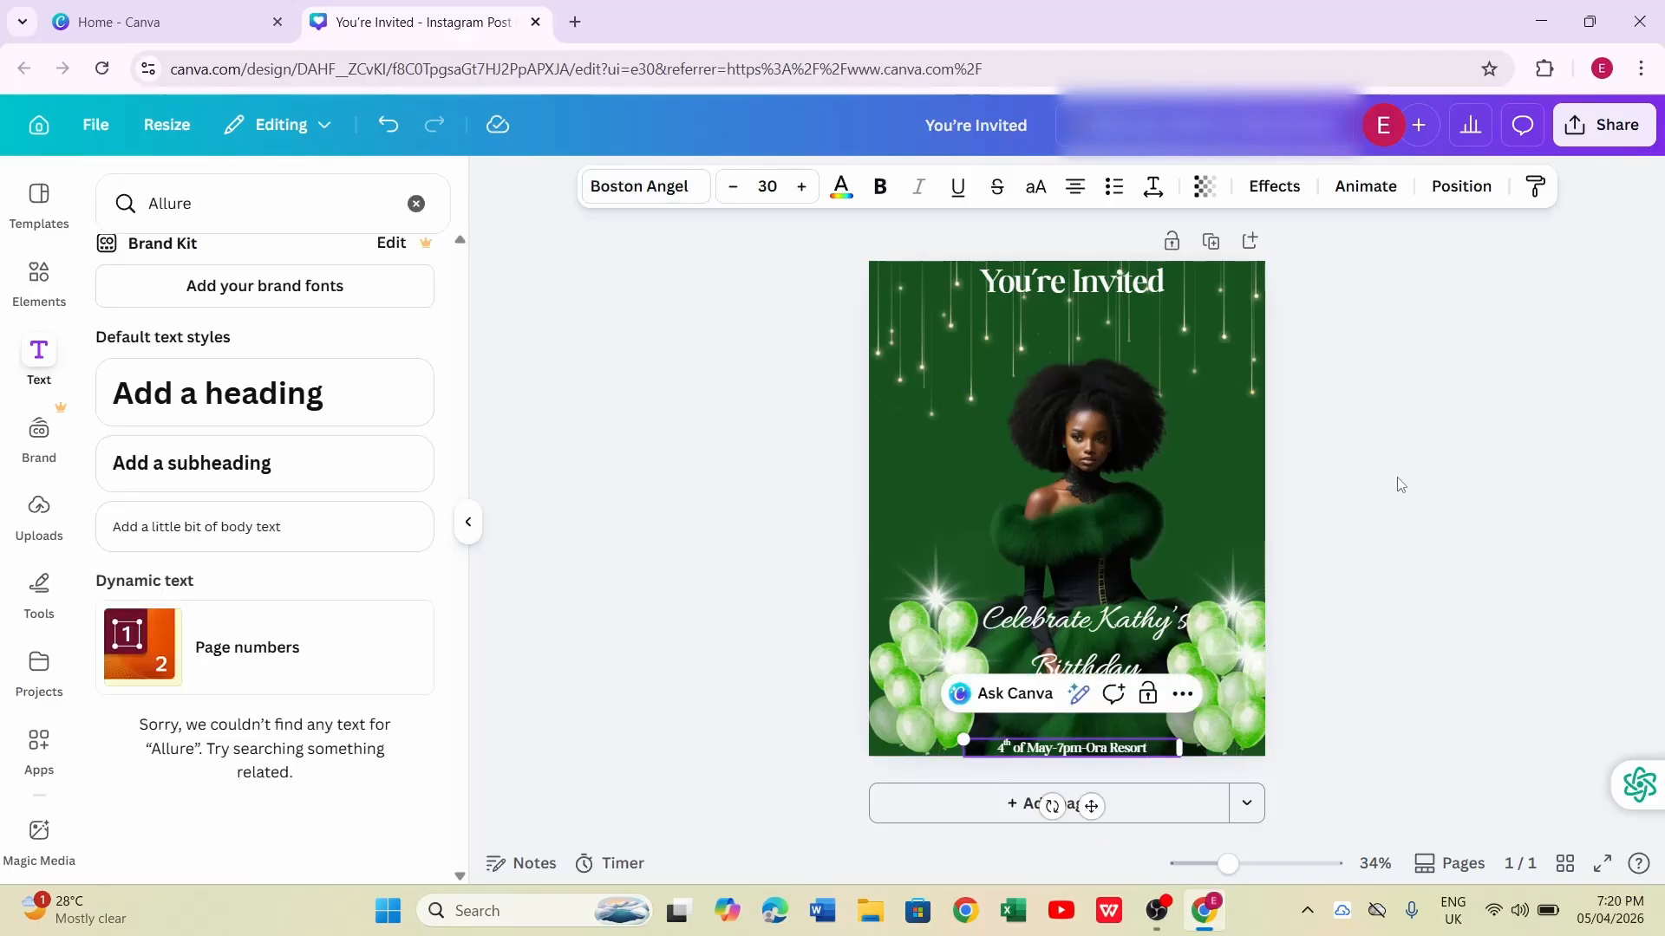
{"action": "left_click", "coordinate": [1400, 487]}
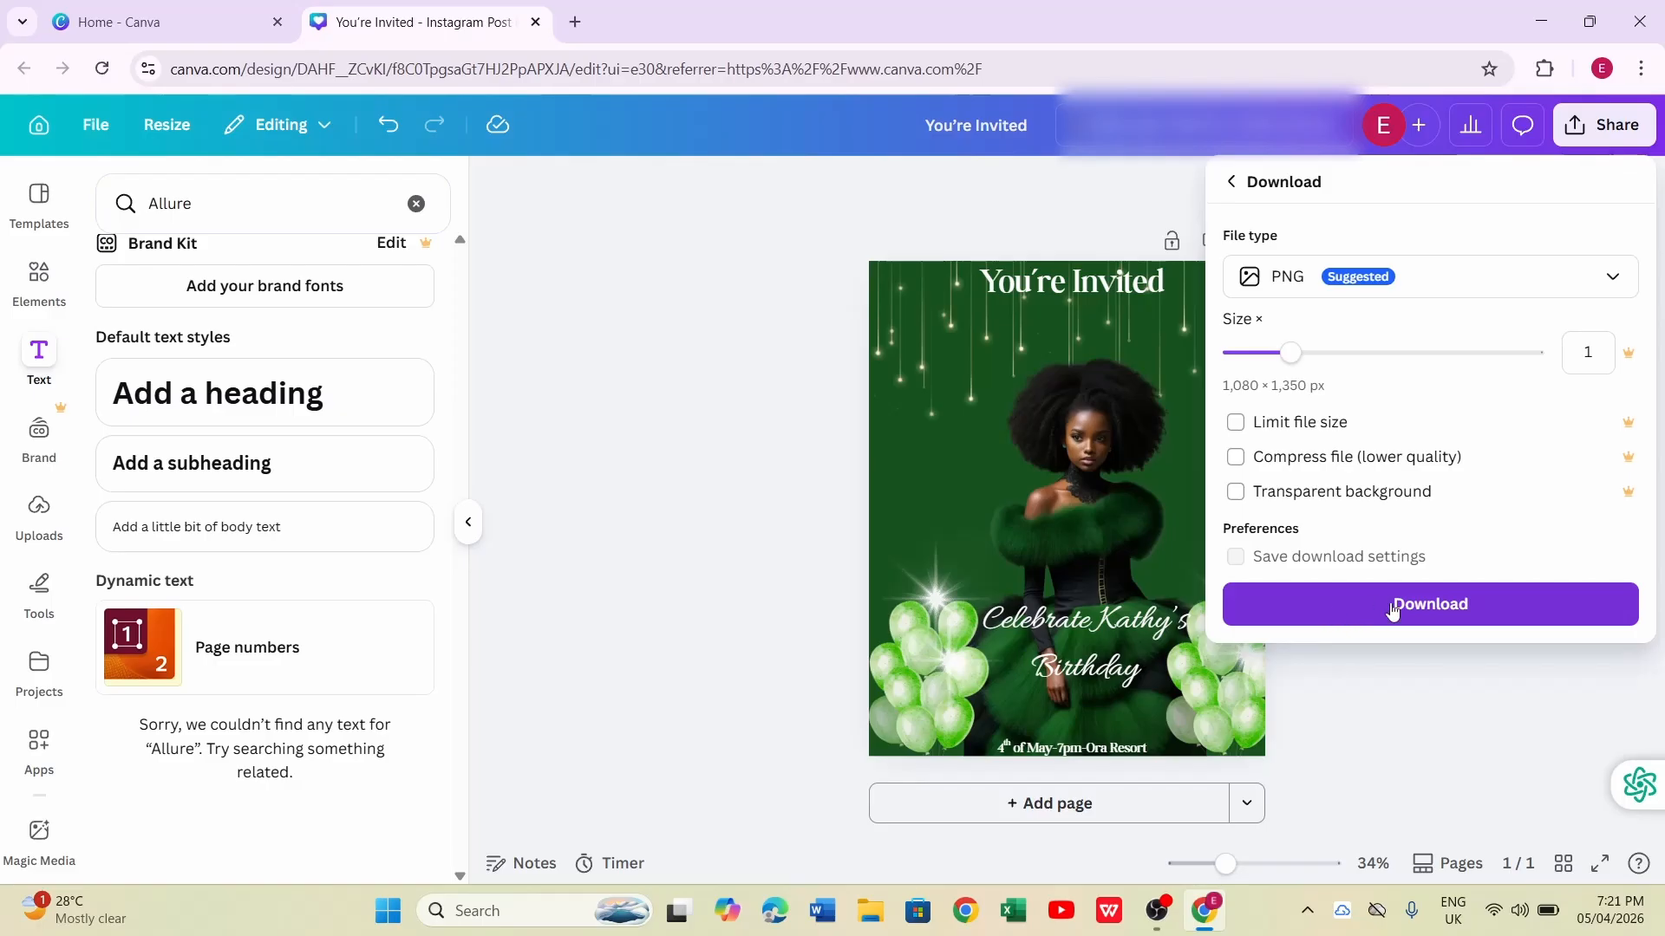
Download the finished invitation as a PNG at size 1
{"action": "left_click", "coordinate": [1392, 609]}
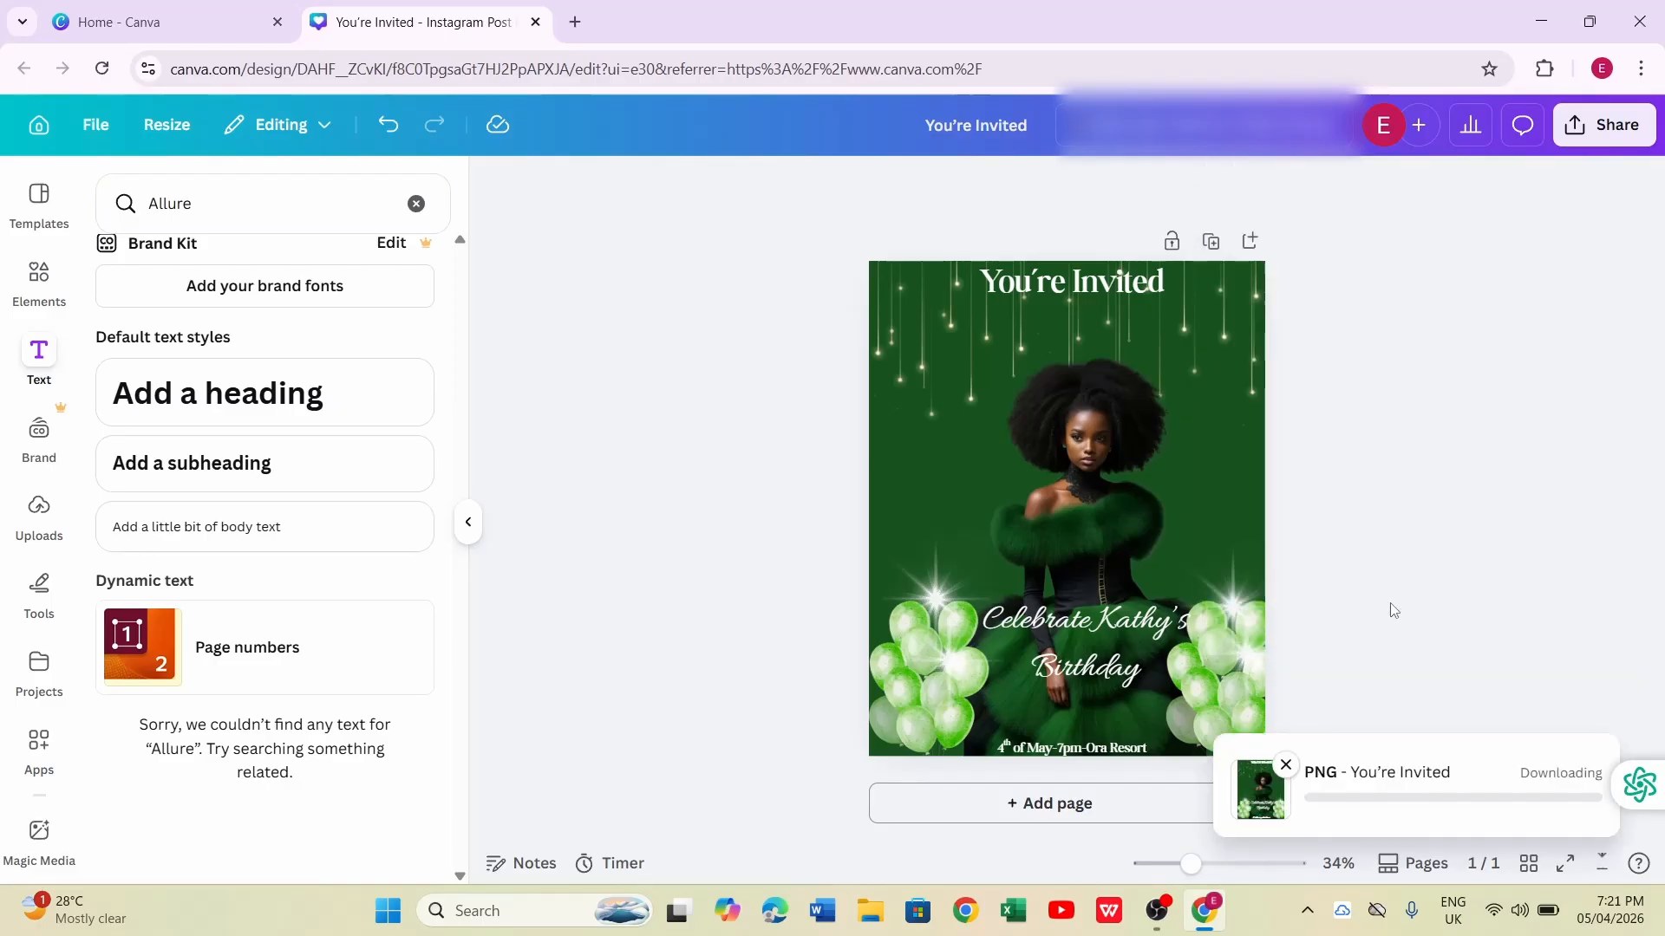